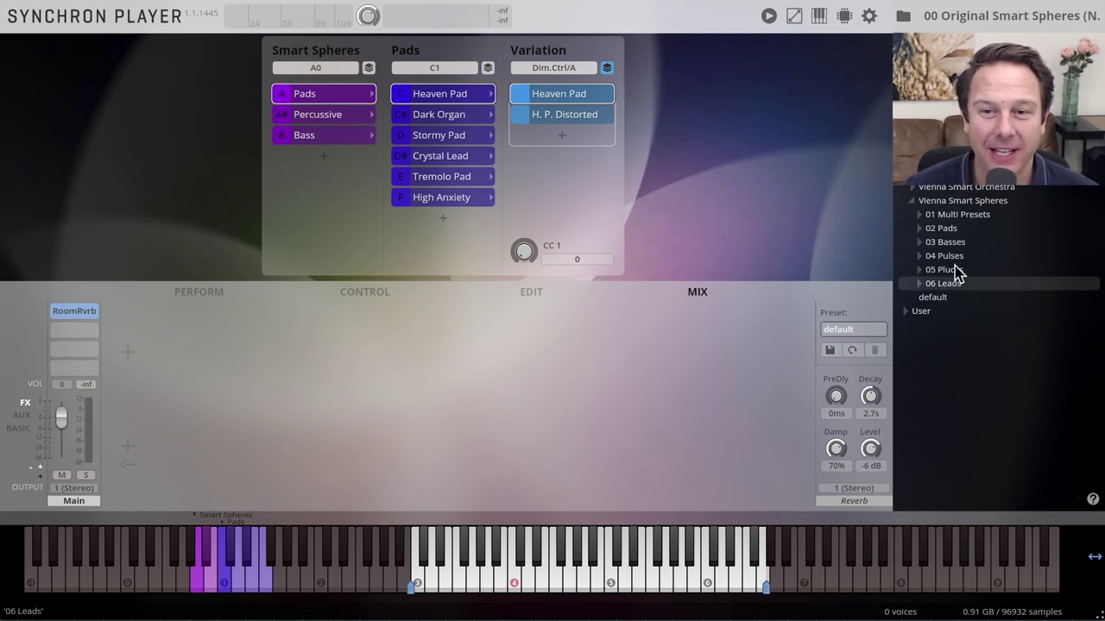
Expand 01 Multi Presets and audition Stormy Pad, Tremolo Pad, then High Anxiety
click(922, 216)
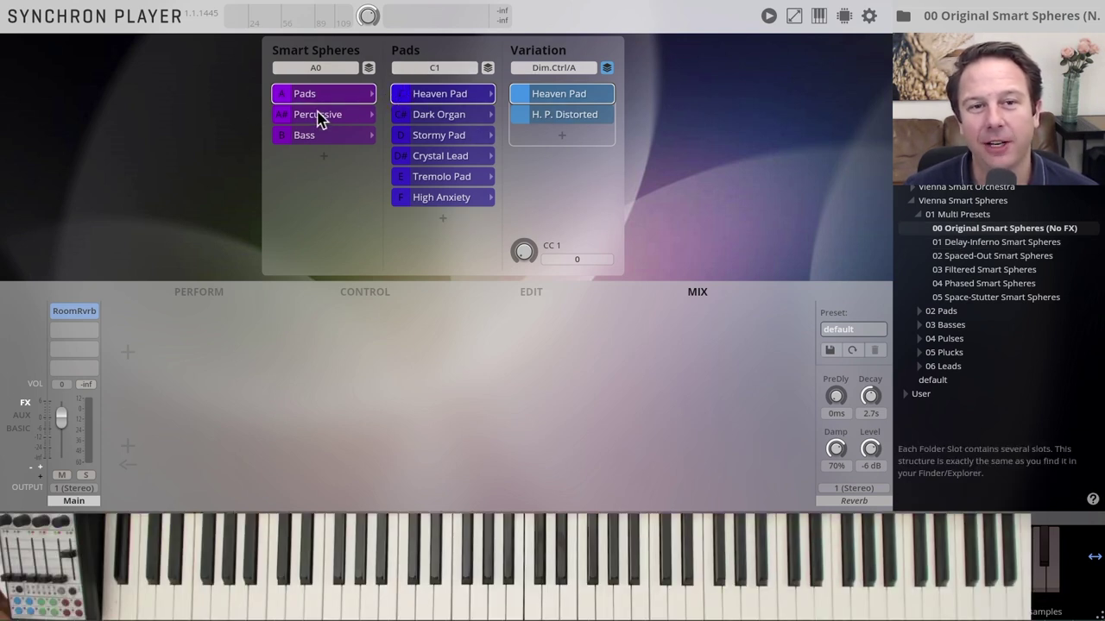
click(437, 136)
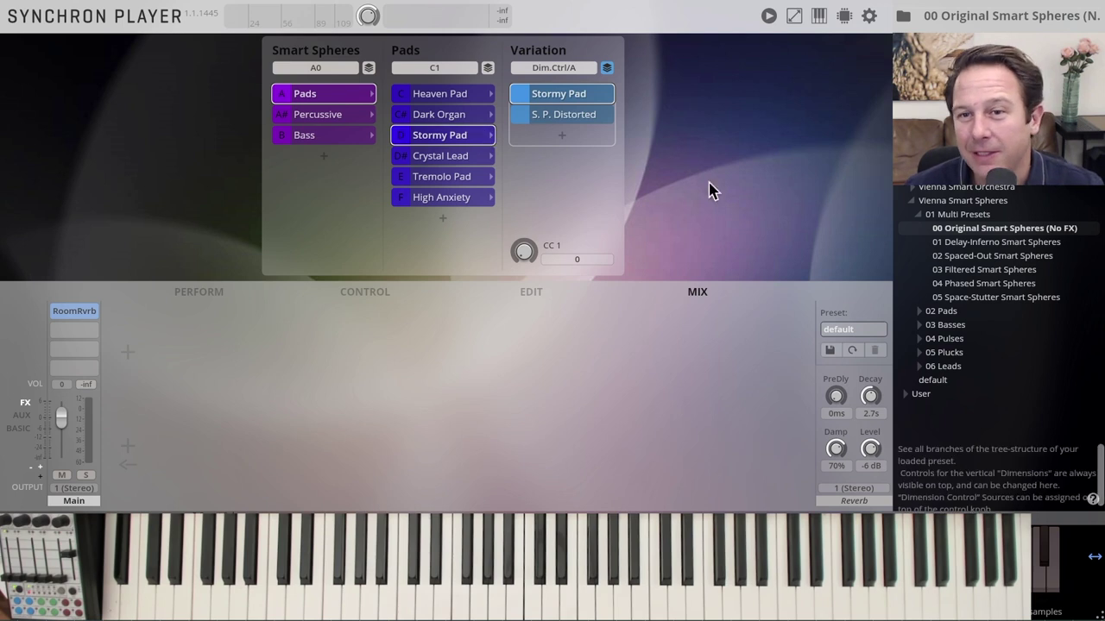
click(424, 176)
click(440, 198)
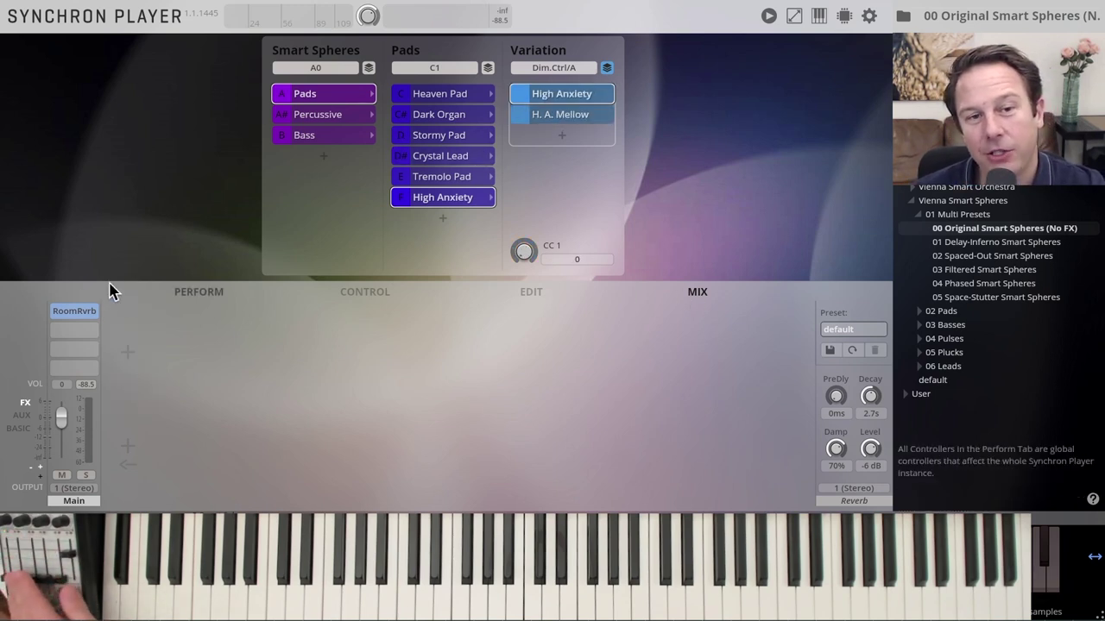
Show the performance sliders, then switch to the Percussive group and choose a mallet patch
click(198, 293)
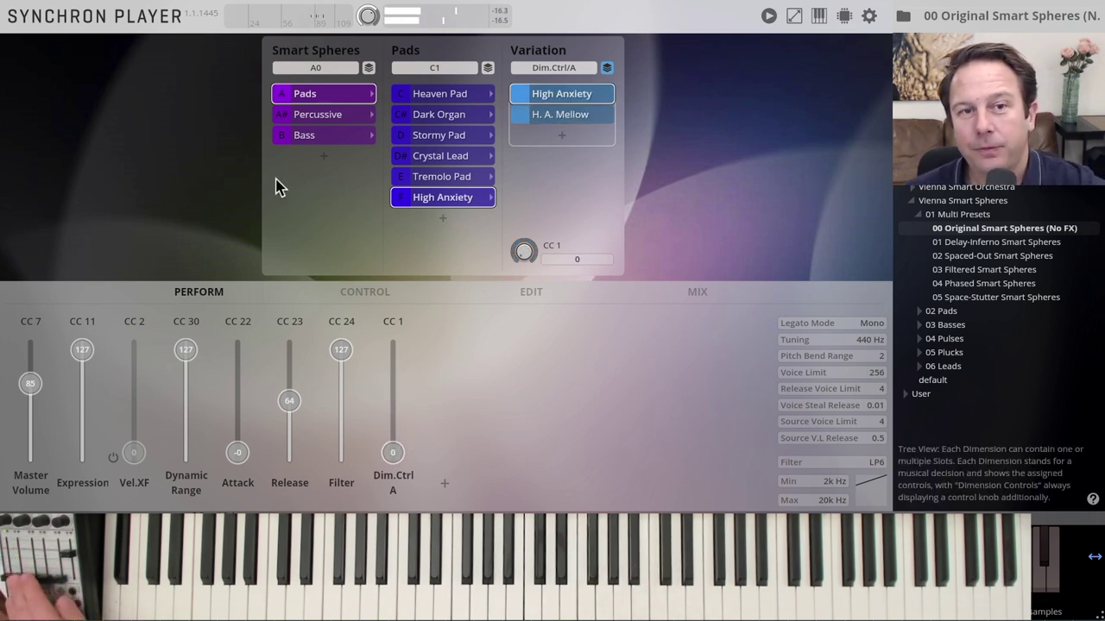
click(315, 118)
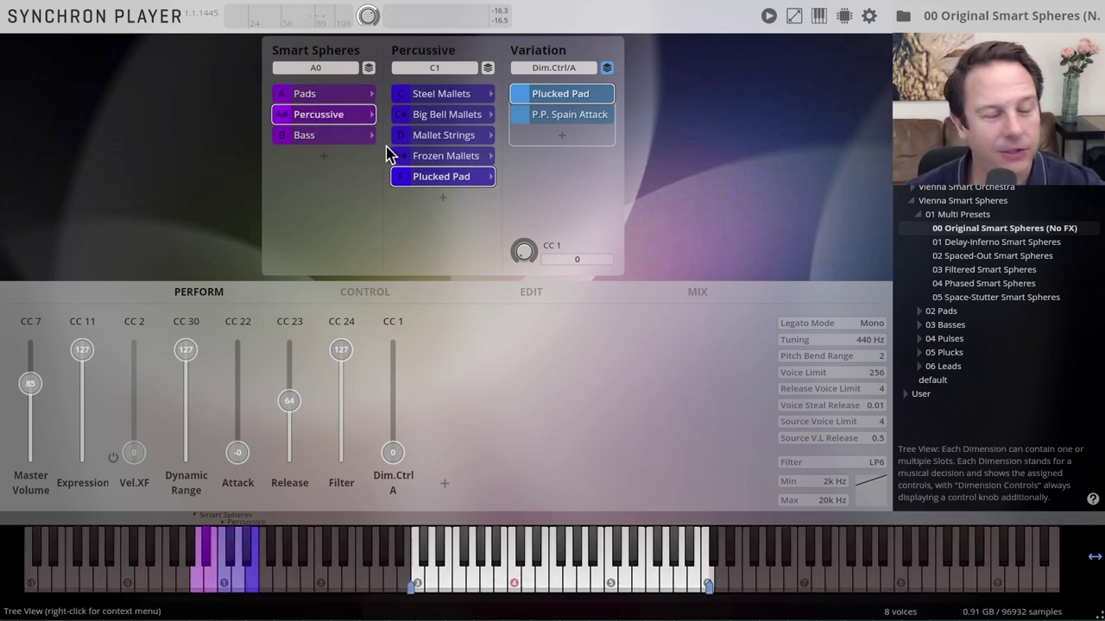
click(442, 114)
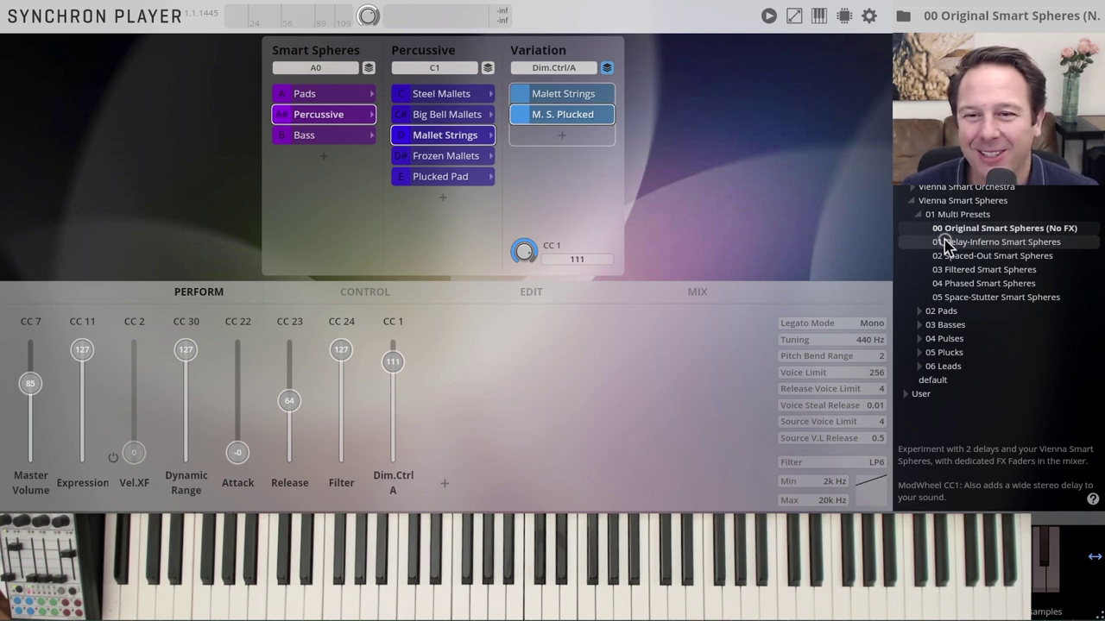
Load 01 Delay-Inferno Smart Spheres, briefly comparing it against 00 Original Smart Spheres (No FX)
double_click(947, 243)
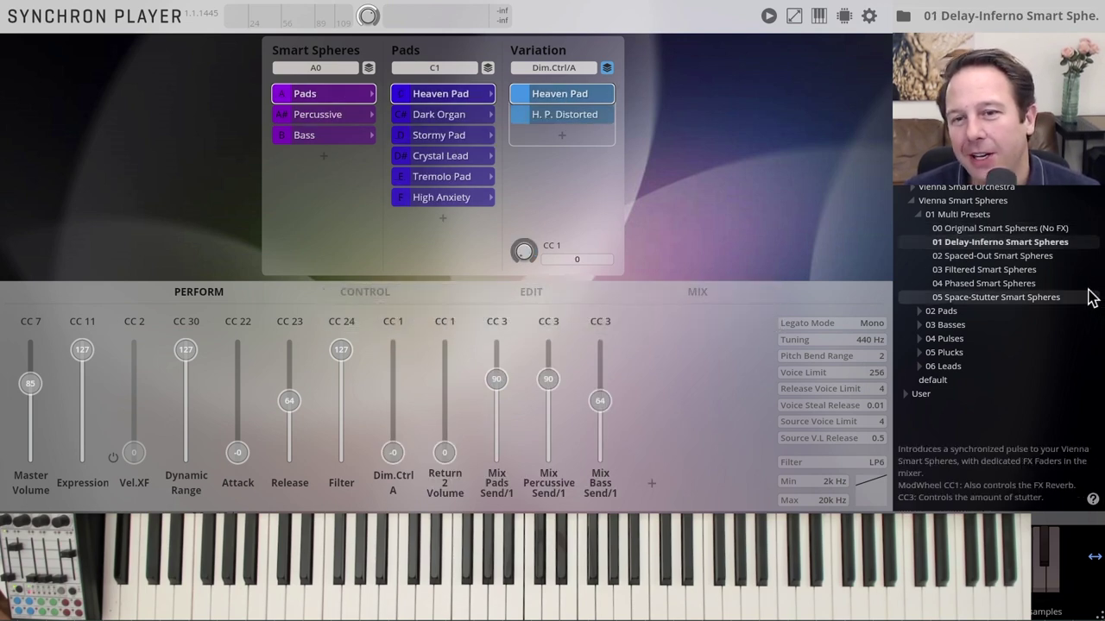
double_click(1046, 229)
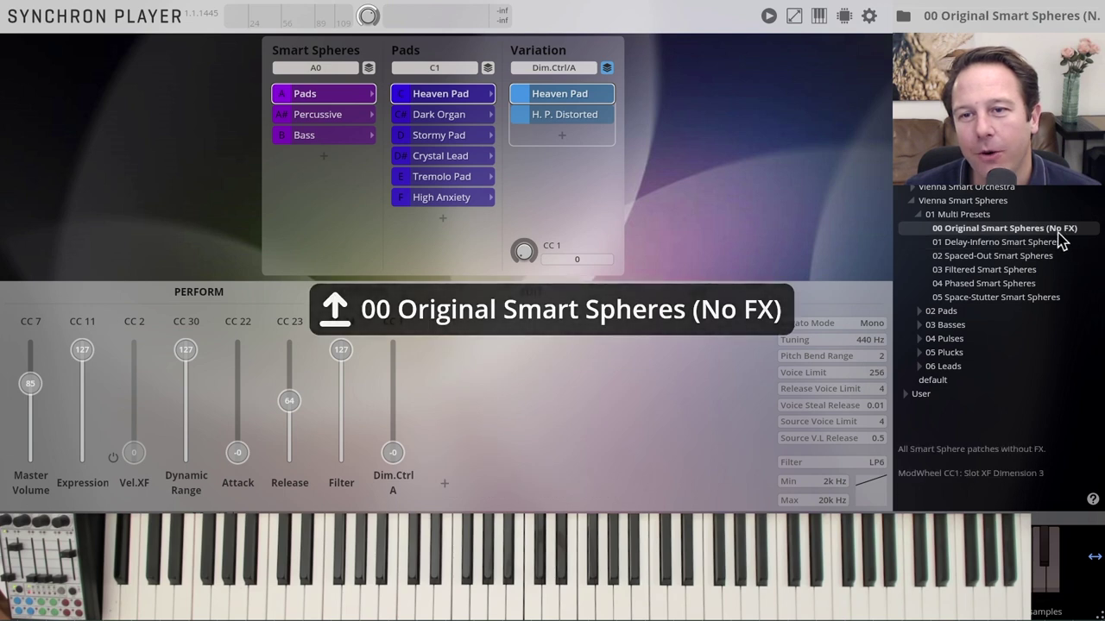
double_click(970, 243)
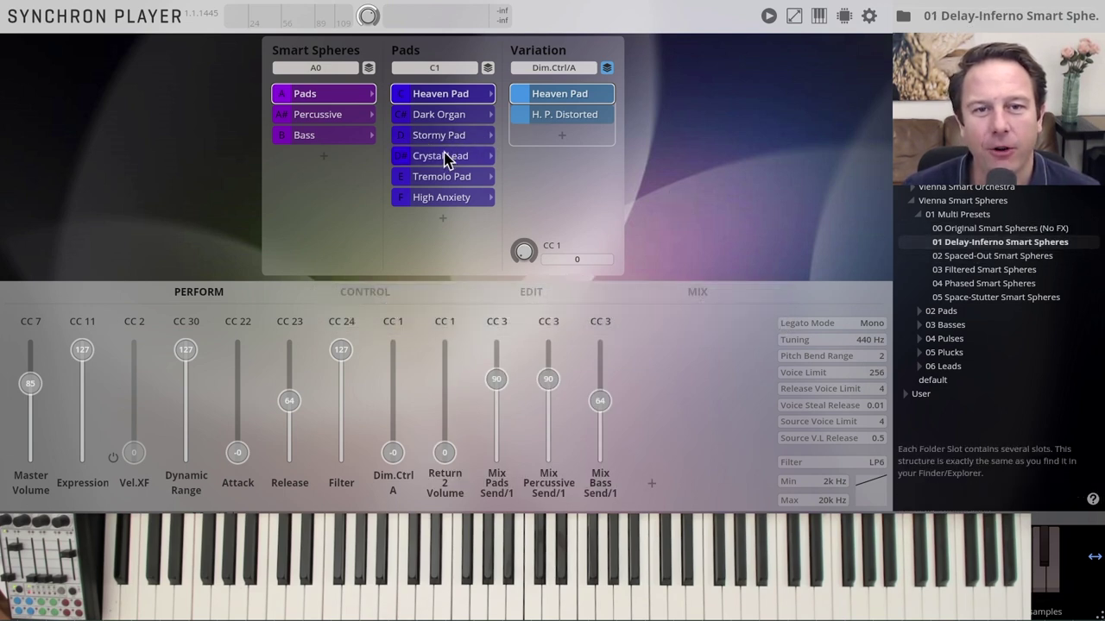
Pick Percussive > Mallet Strings, show the mixer, then make Pads > Tremolo Pad active
click(295, 117)
click(444, 135)
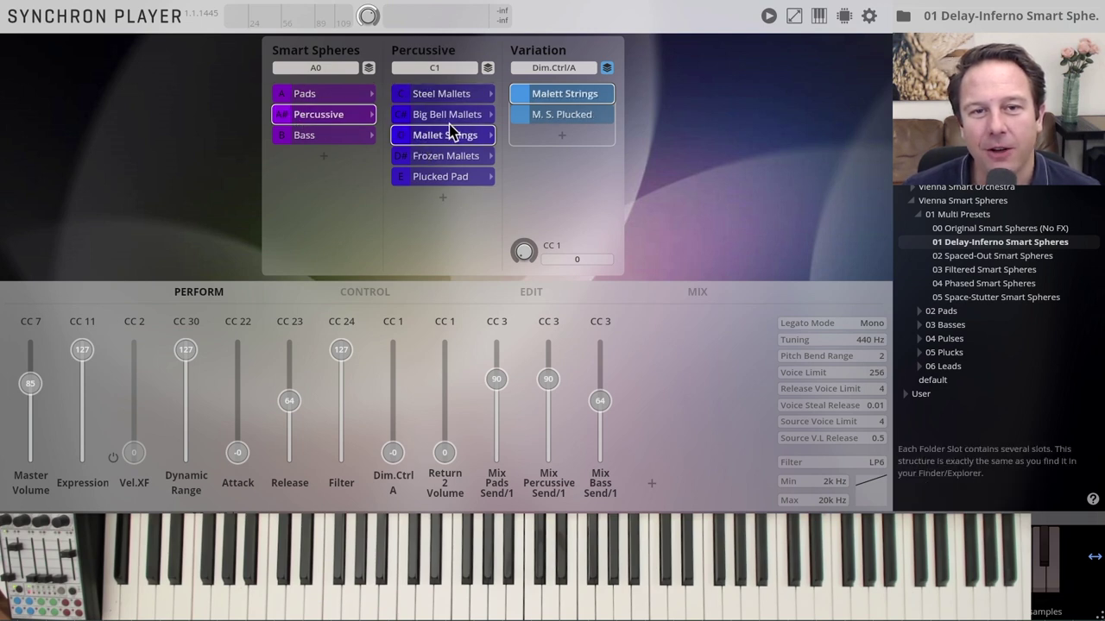
click(697, 292)
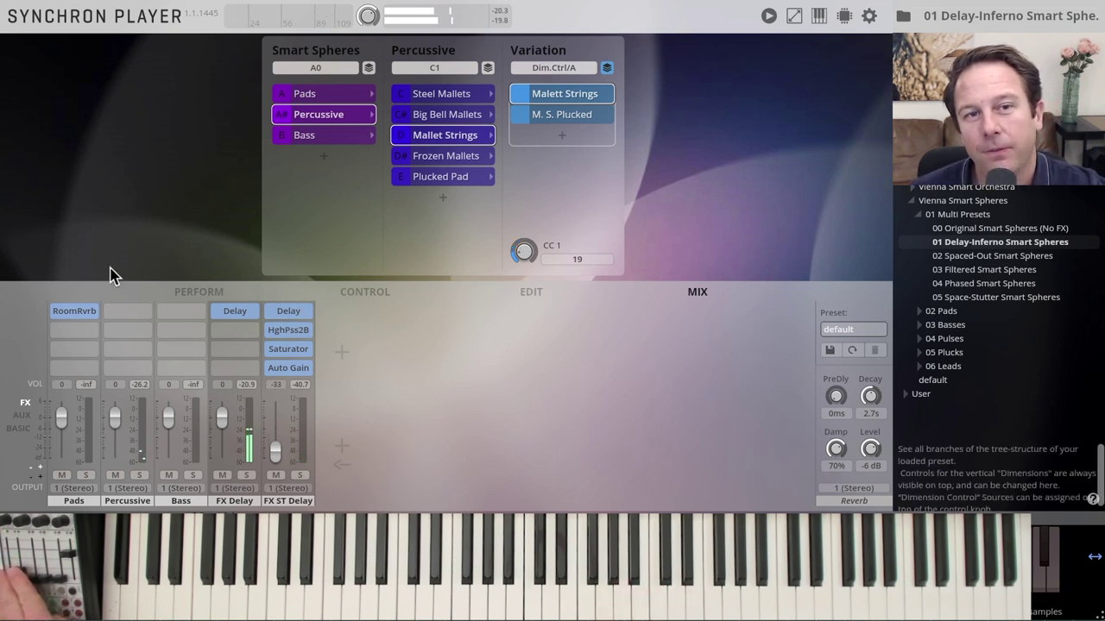
click(335, 95)
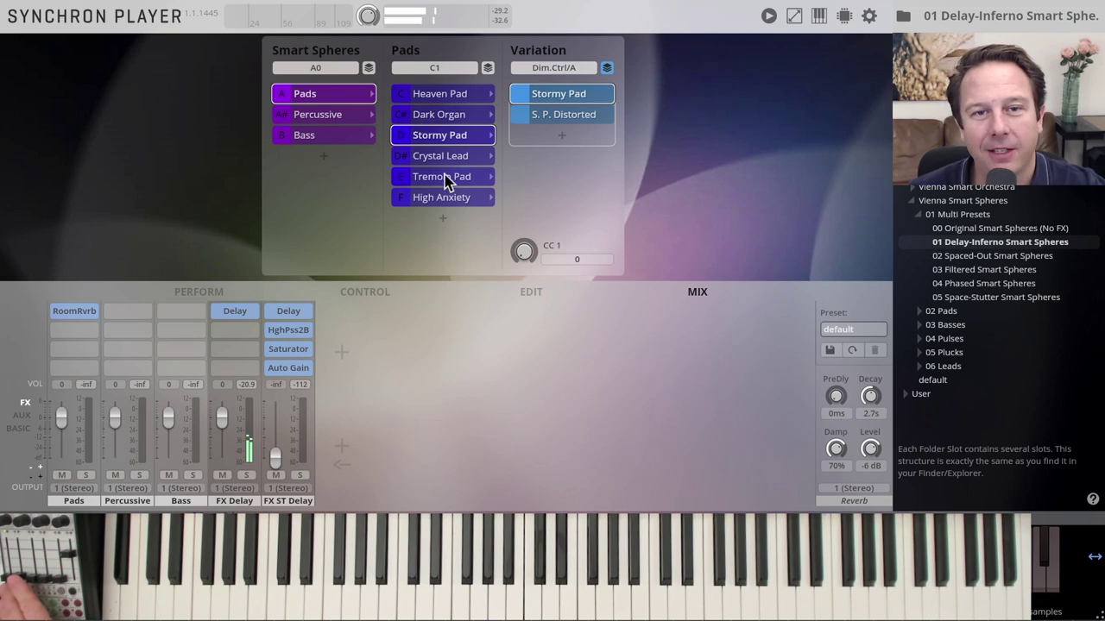
click(446, 178)
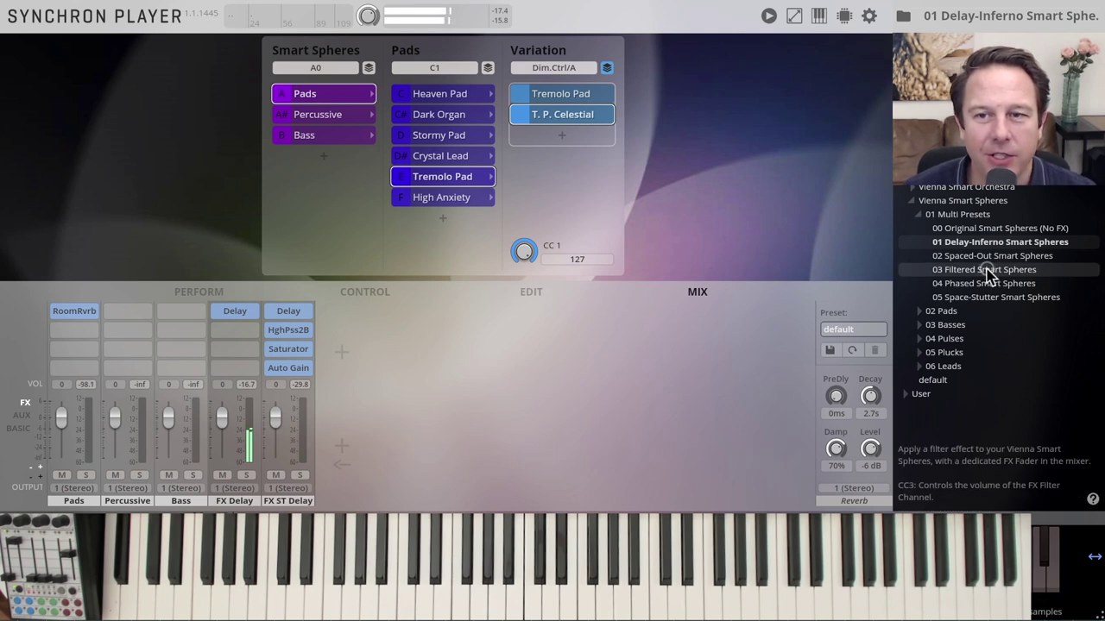
Load 03 Filtered Smart Spheres with Stormy Pad, trying the S. P. Distorted variation and back
double_click(988, 271)
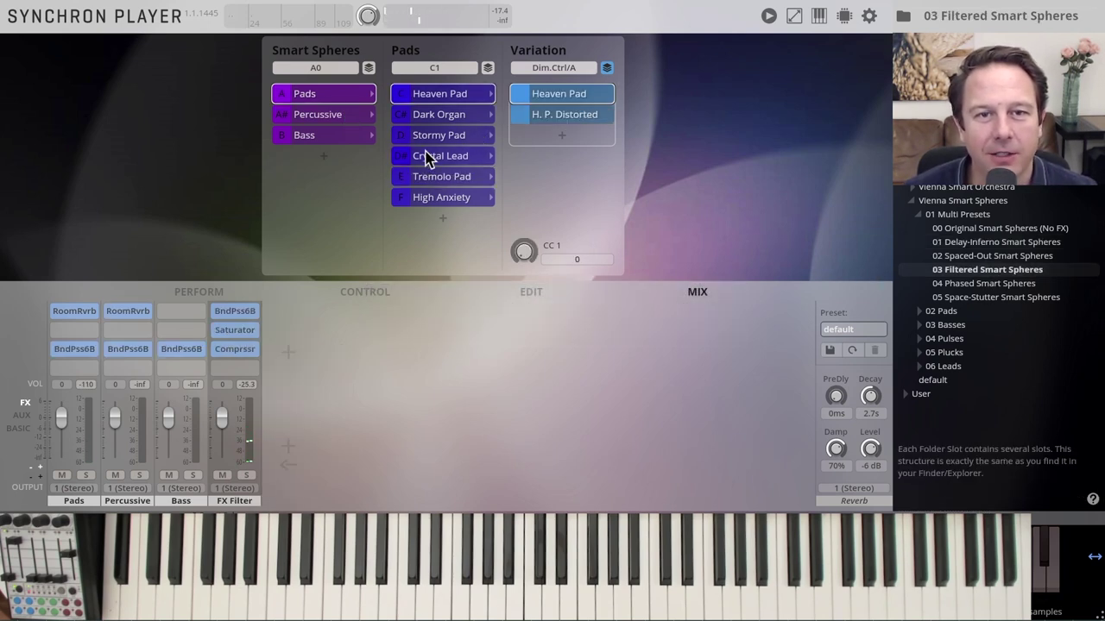
click(438, 136)
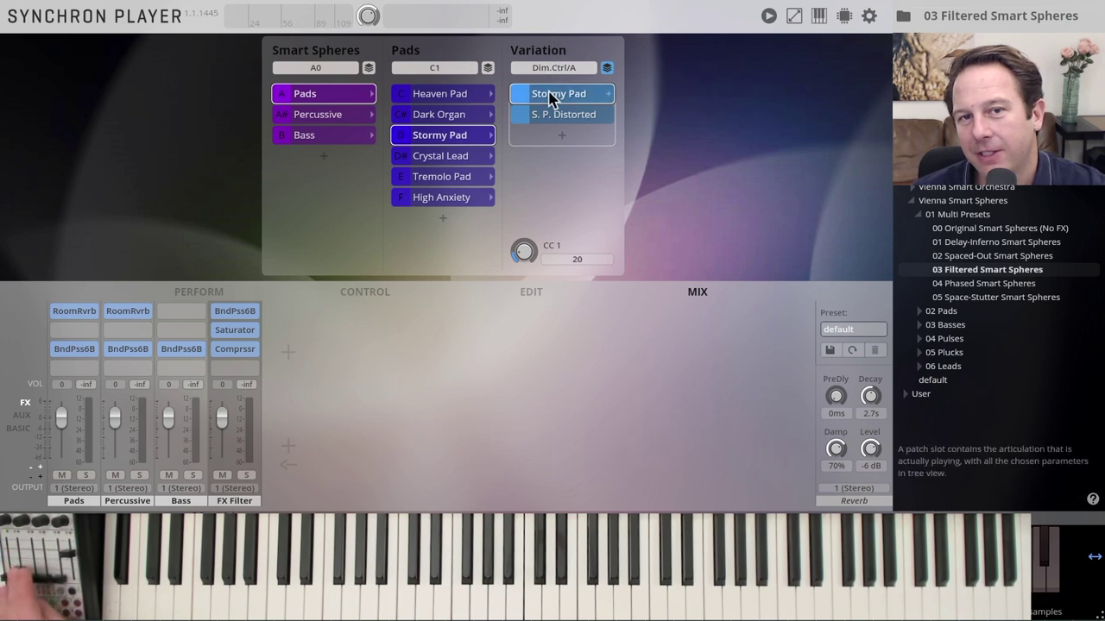
click(557, 114)
click(561, 95)
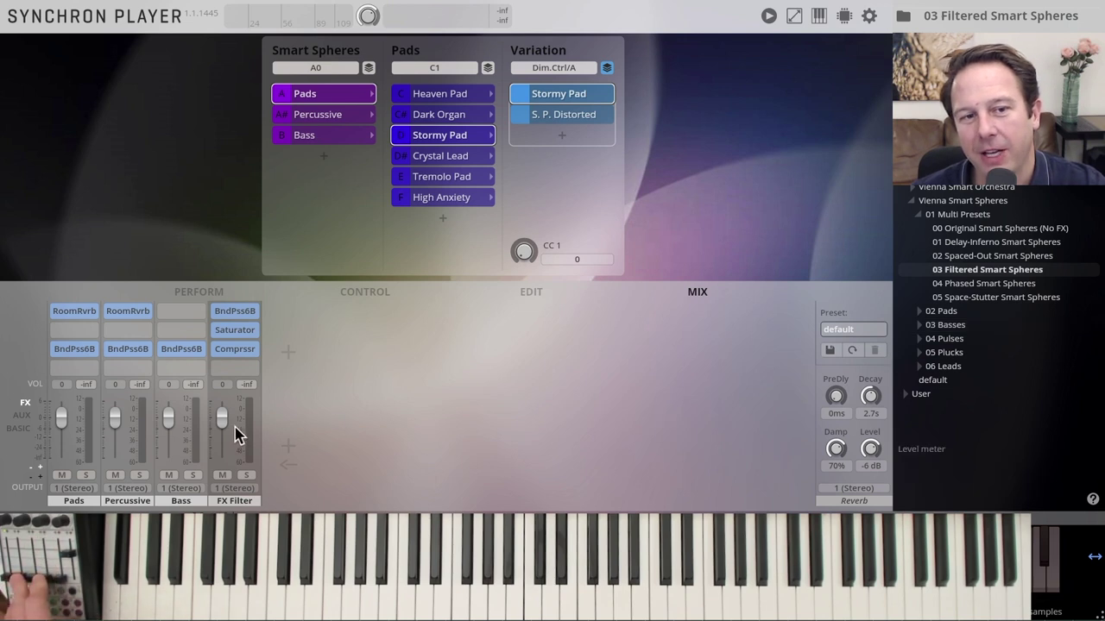
In the AUX view, raise the Pads, Percussive and Bass sends to 5.02
click(18, 415)
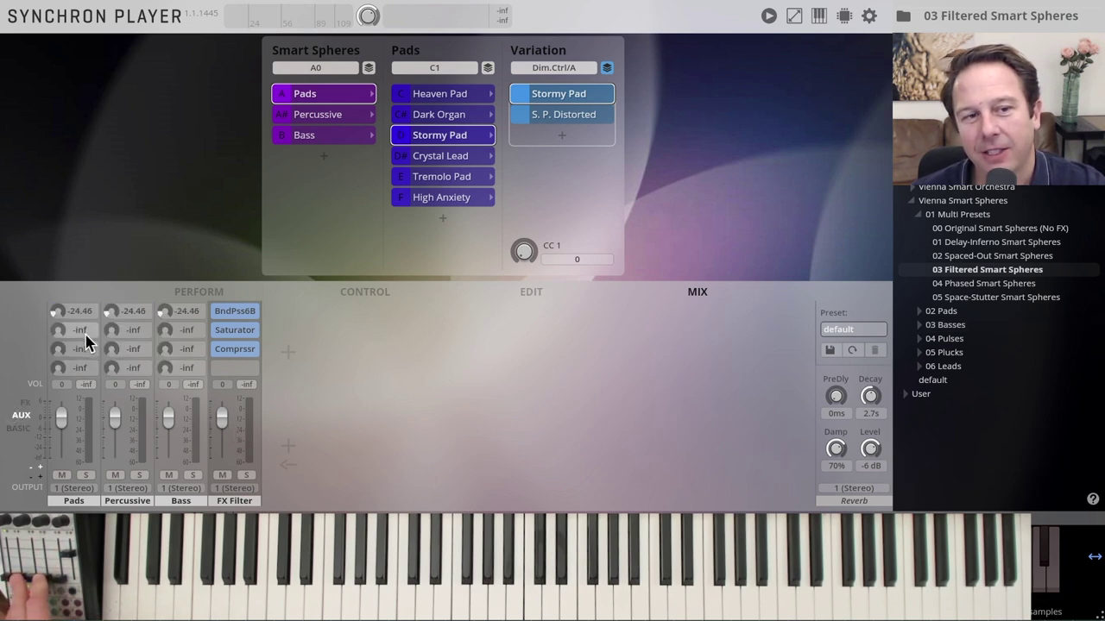
drag(66, 319, 50, 320)
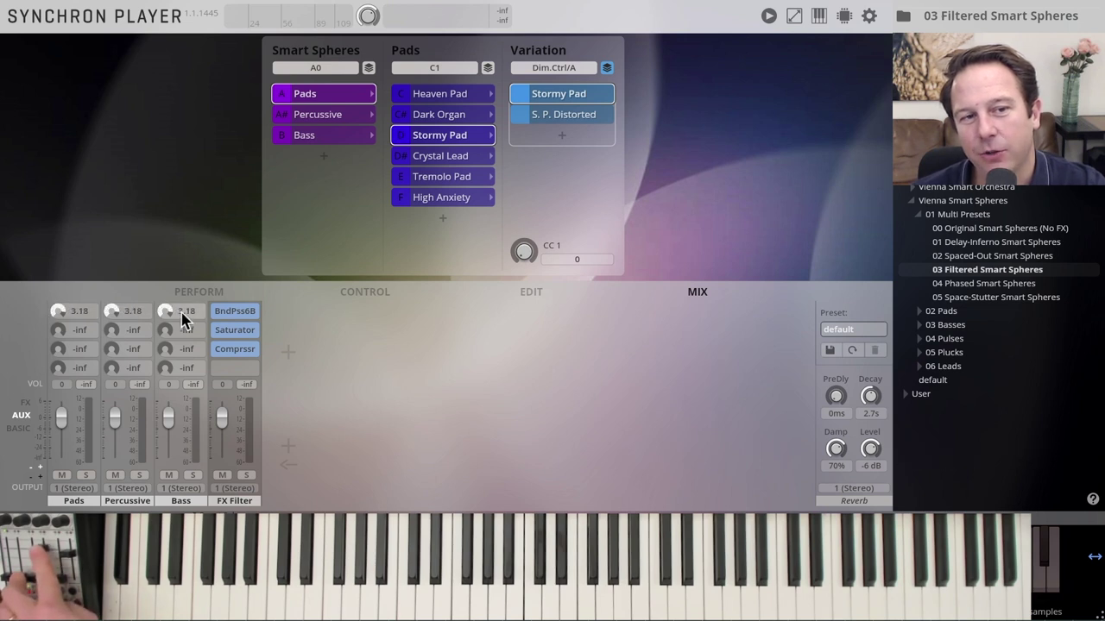
drag(181, 319, 62, 317)
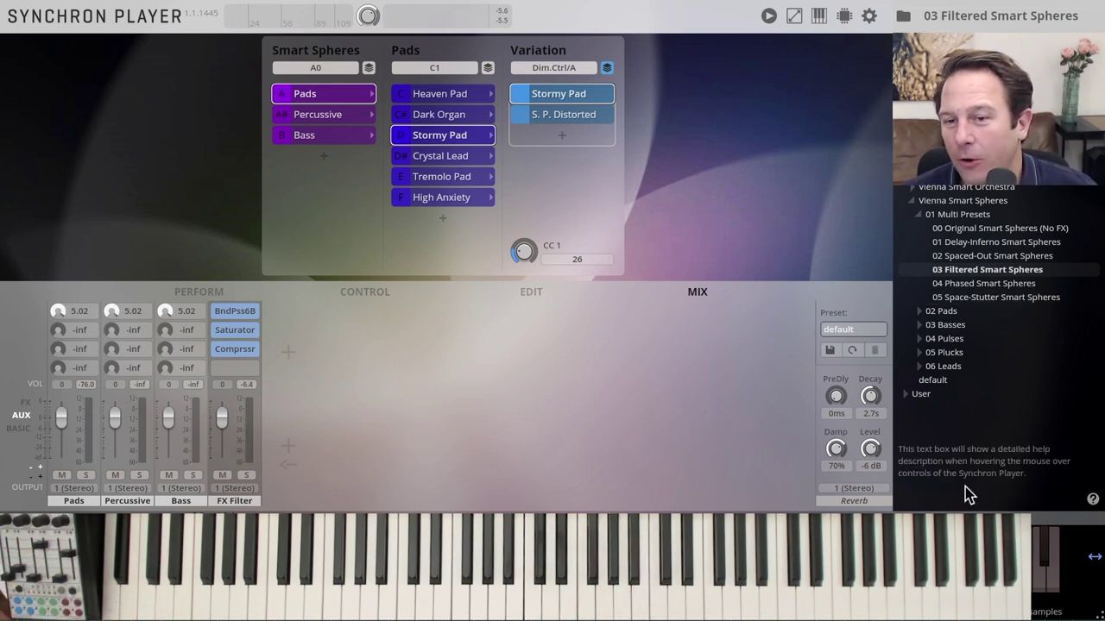
Load 05 Space-Stutter Smart Spheres and compare the mixer's FX inserts and AUX send views
double_click(971, 299)
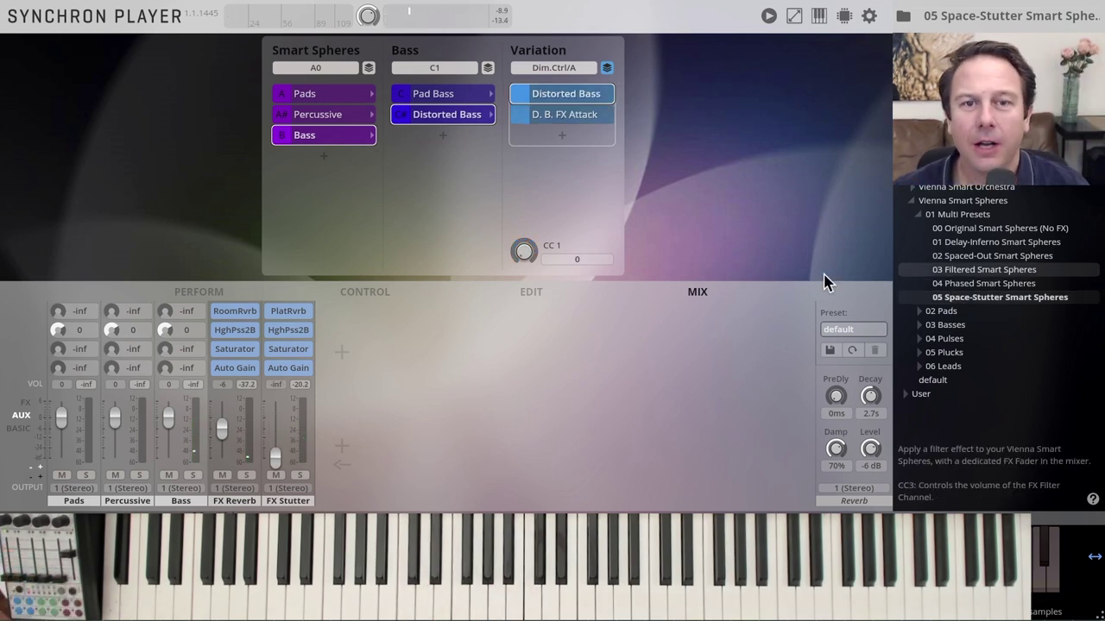
click(24, 402)
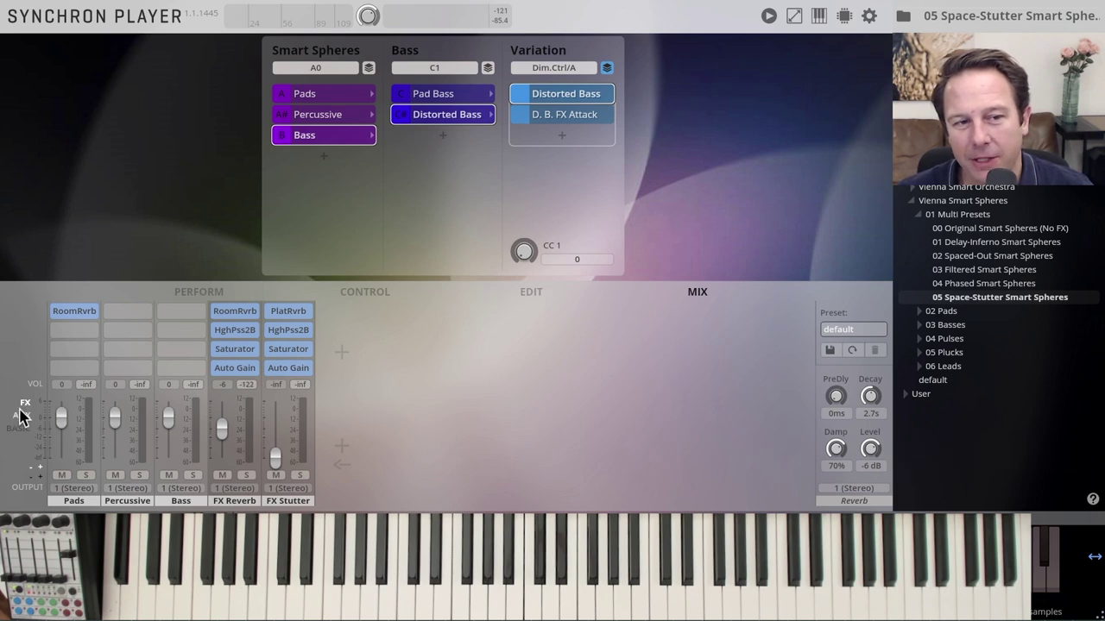
click(24, 415)
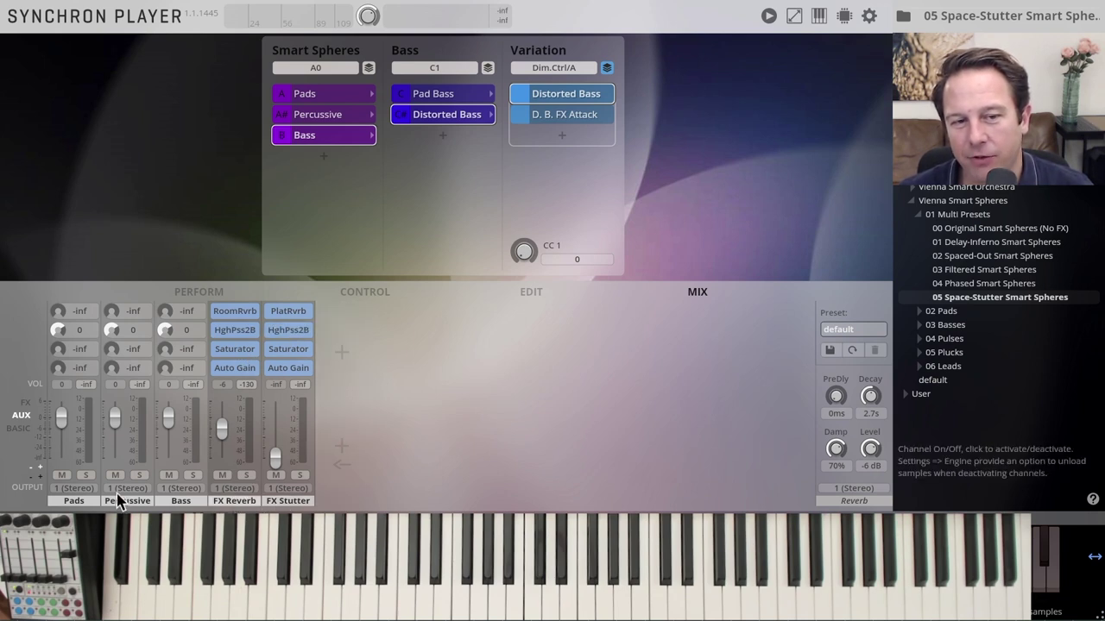
In BASIC view, make the Pads EQ band 5 a lowered low-pass, then switch that EQ off
click(15, 429)
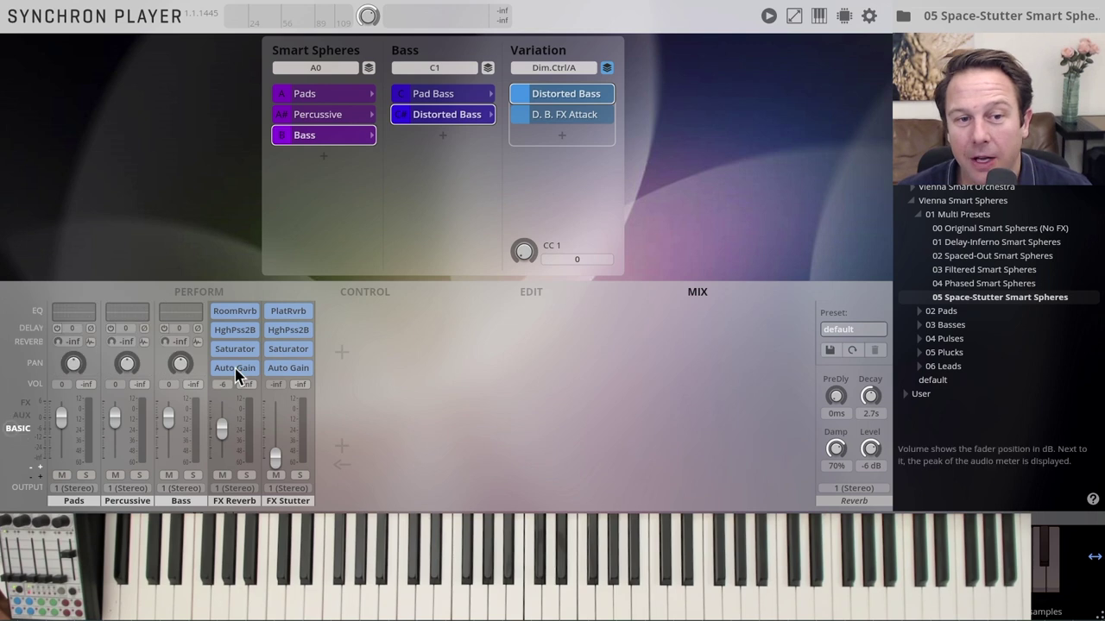
double_click(71, 316)
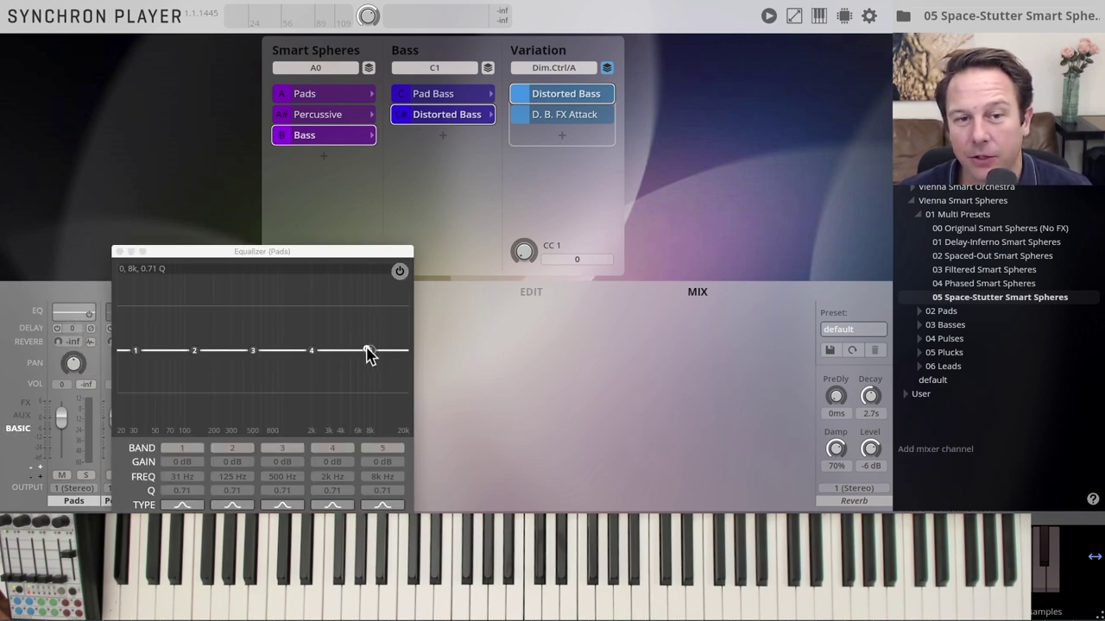
drag(369, 352, 368, 394)
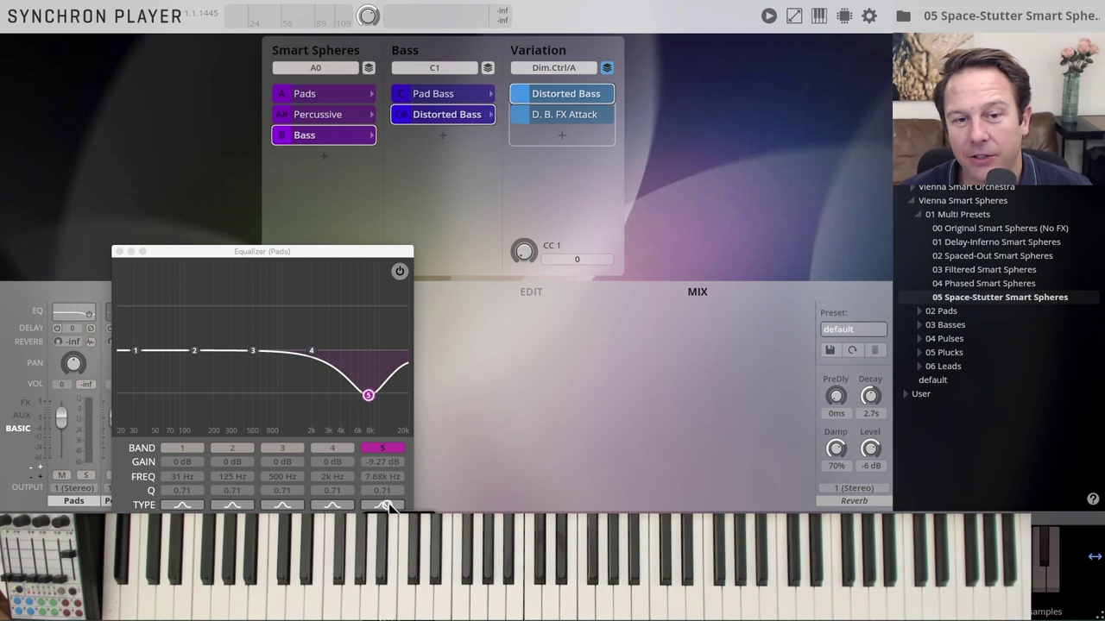
click(383, 505)
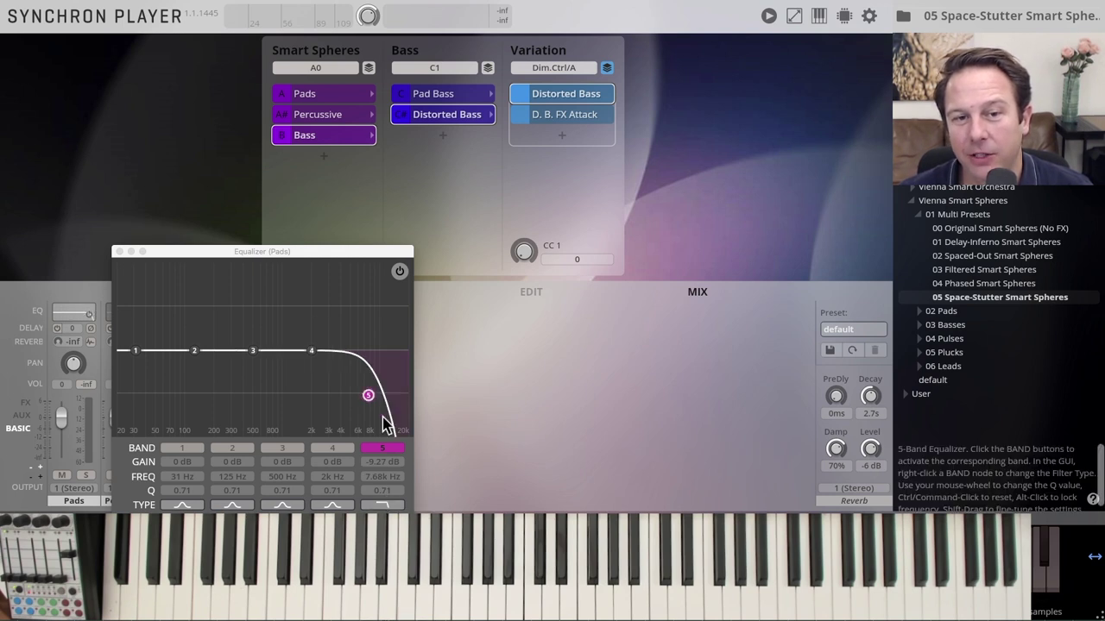
drag(368, 395, 225, 395)
click(399, 271)
click(119, 251)
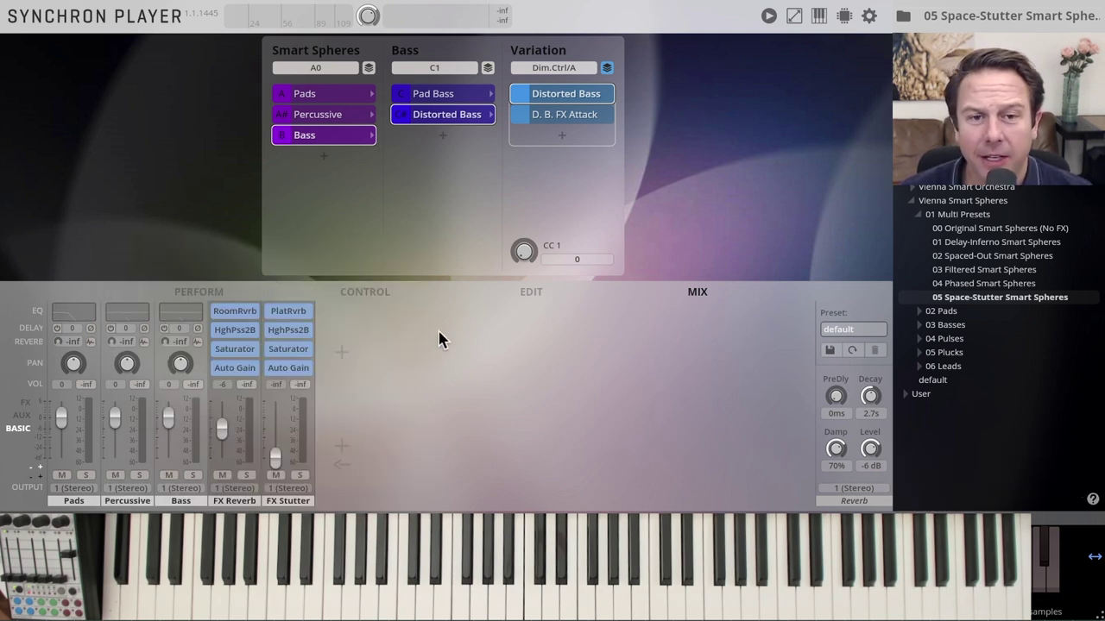
Expand 02 Pads, collapse 01 Multi Presets, and load the 04 Drama Queen pad preset
click(919, 312)
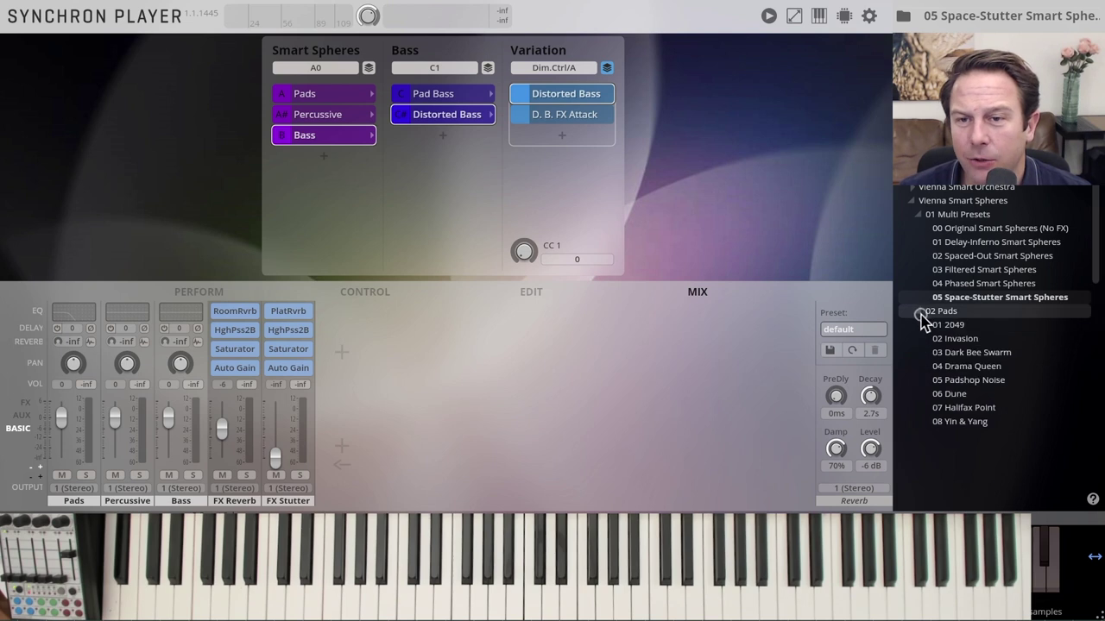
click(919, 215)
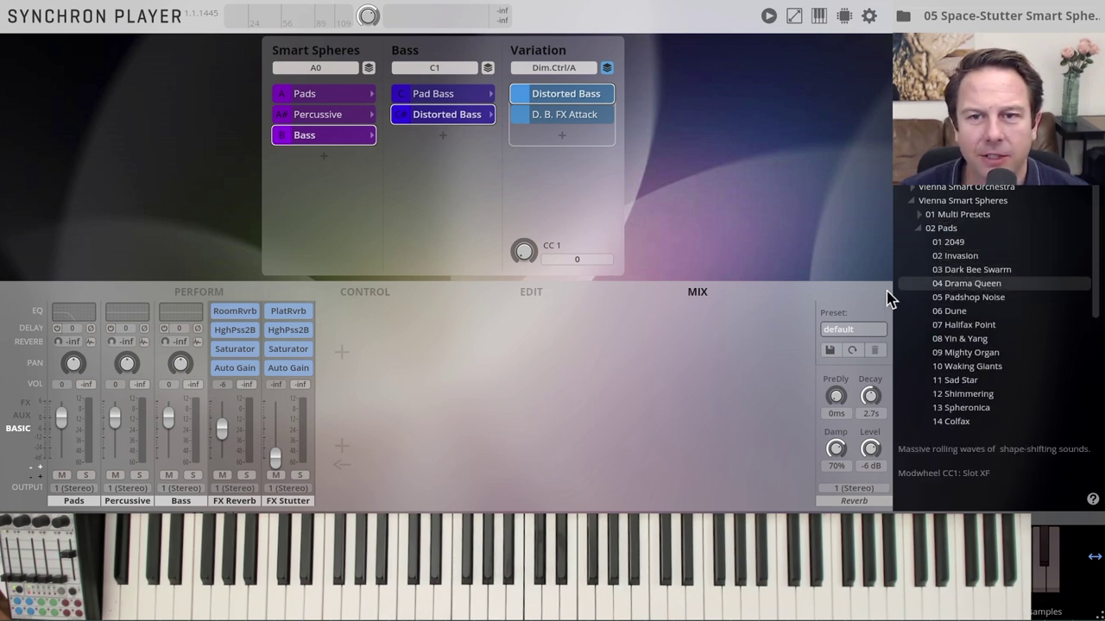
double_click(949, 283)
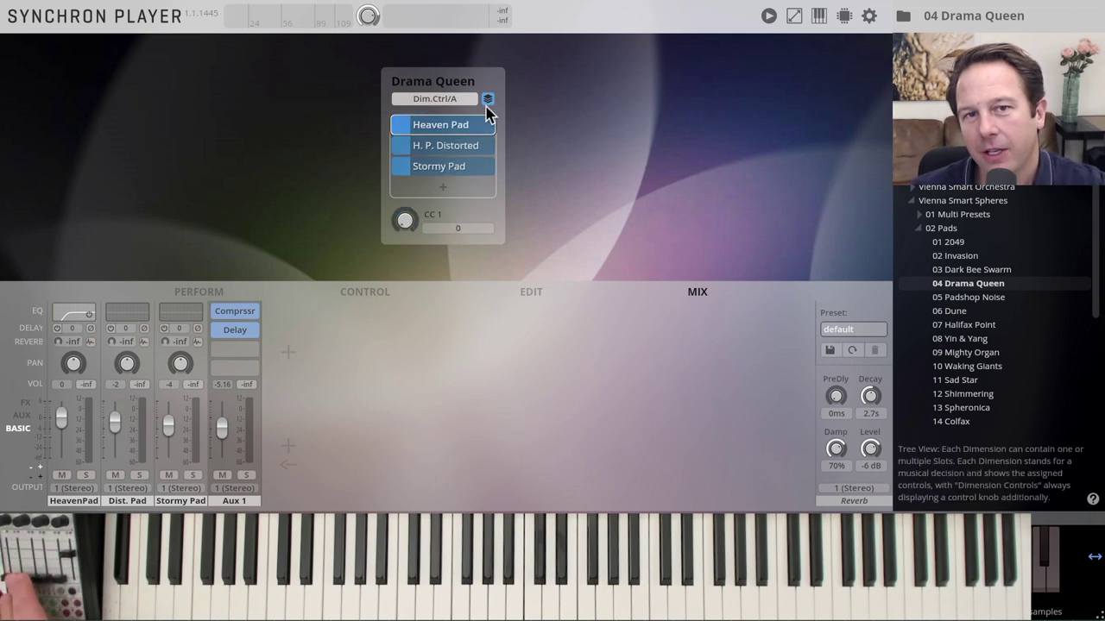
click(489, 100)
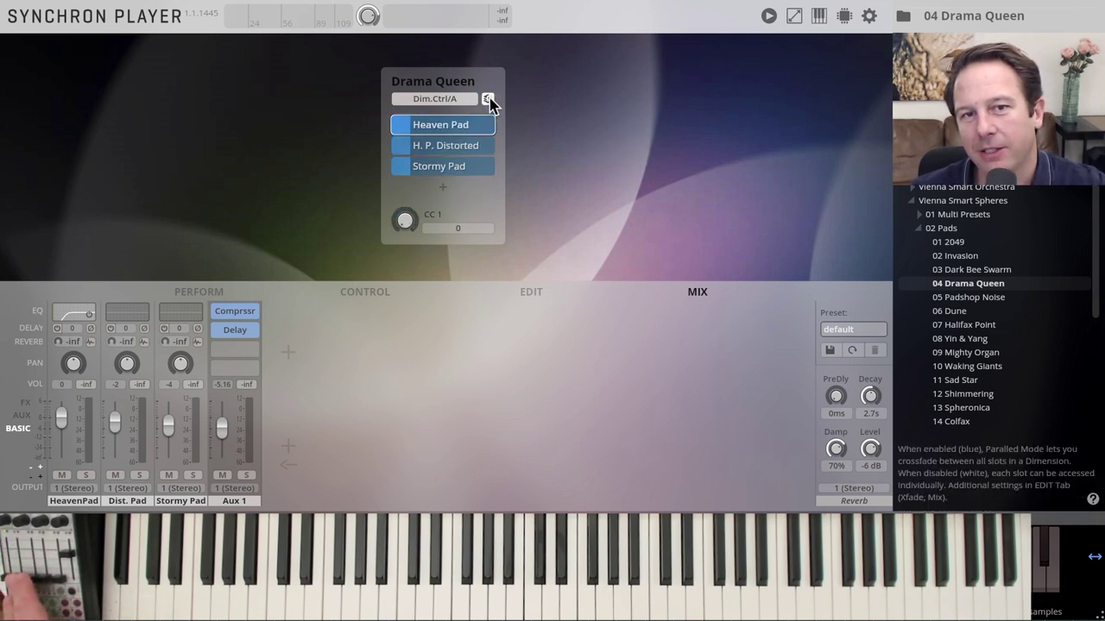
click(489, 100)
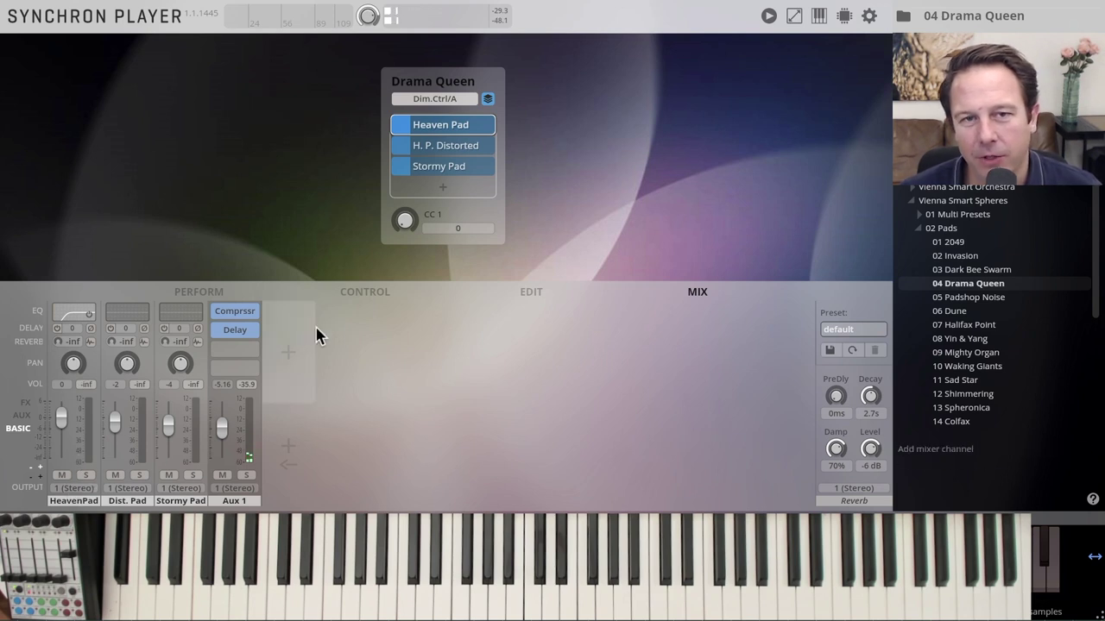
Move the HeavenPad EQ's band 1 from 195 Hz down to 72.1 Hz
double_click(68, 319)
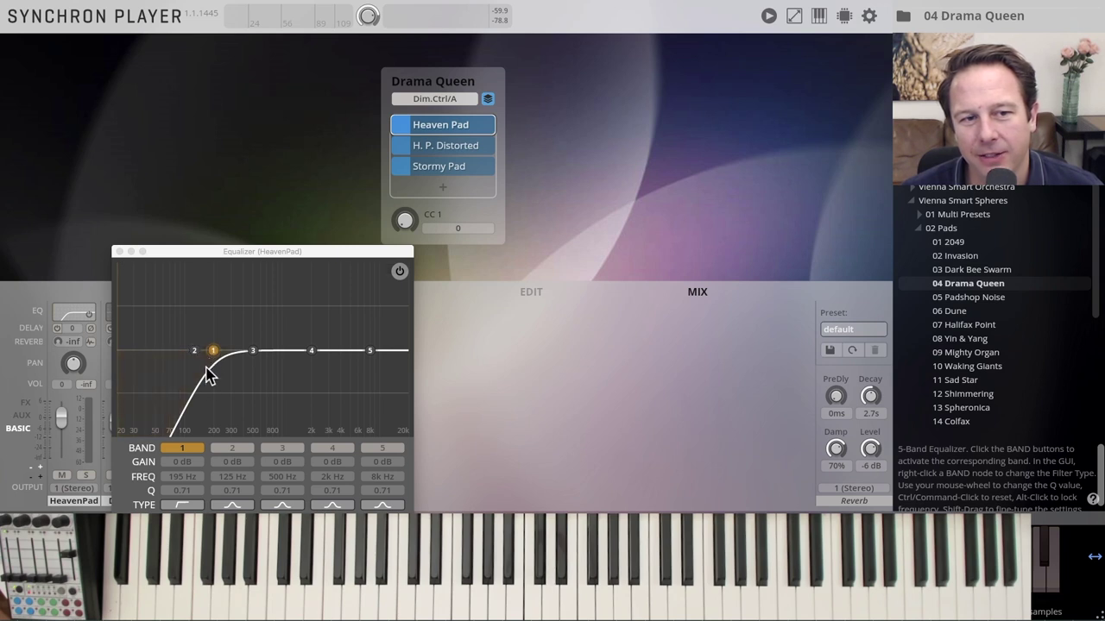
drag(213, 351, 170, 352)
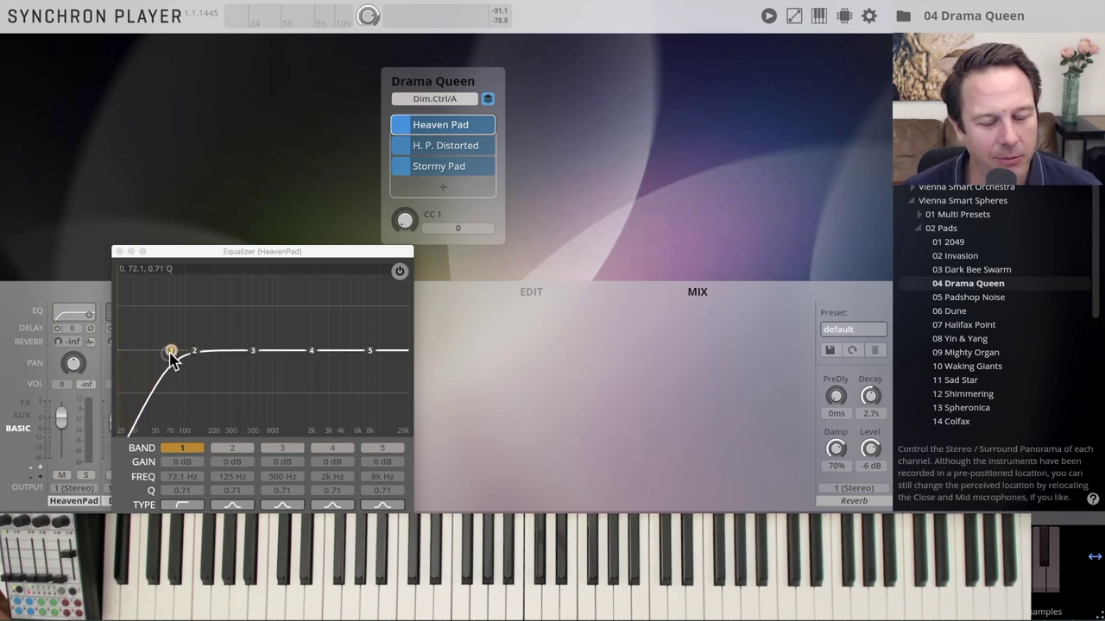
click(119, 252)
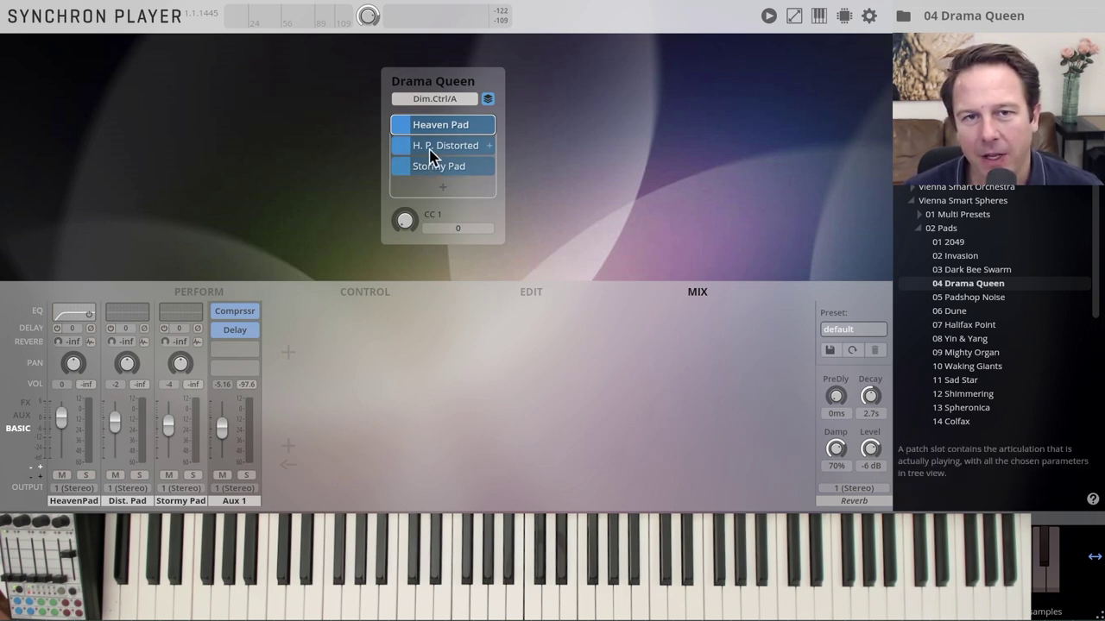
mouse_move(466, 192)
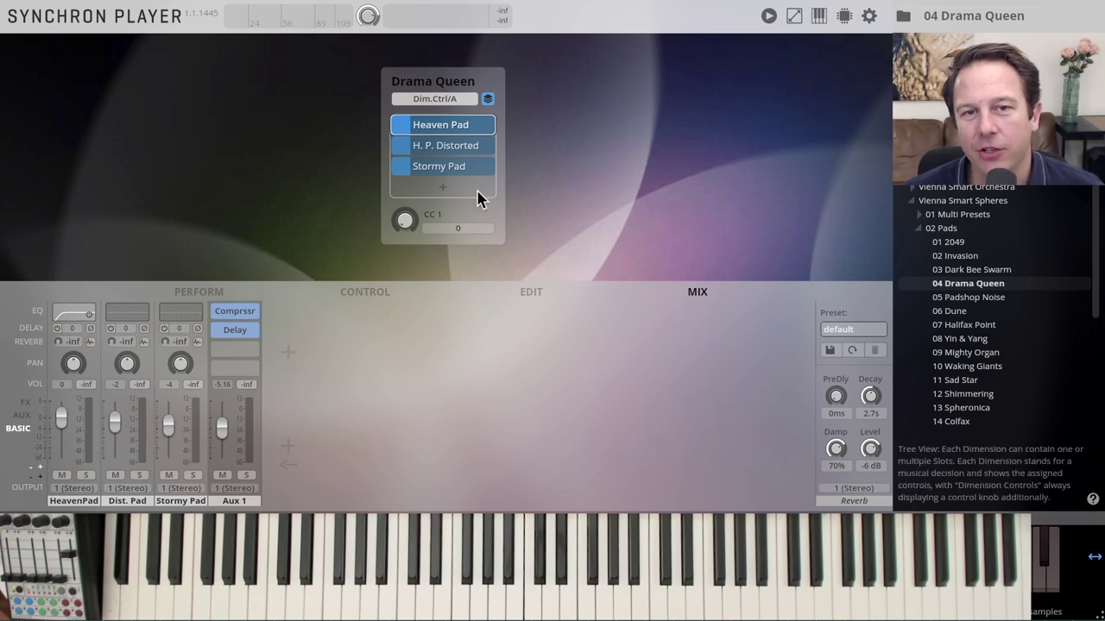
Select the H. P. Distorted layer and switch the mixer through AUX to the FX effect-slot view
click(435, 147)
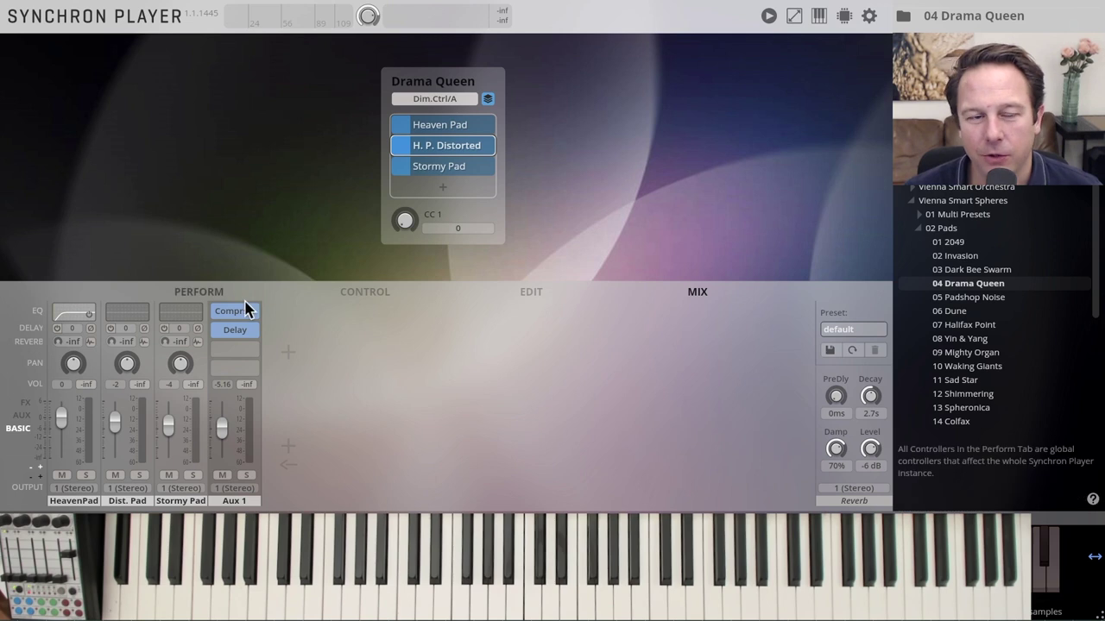
click(22, 416)
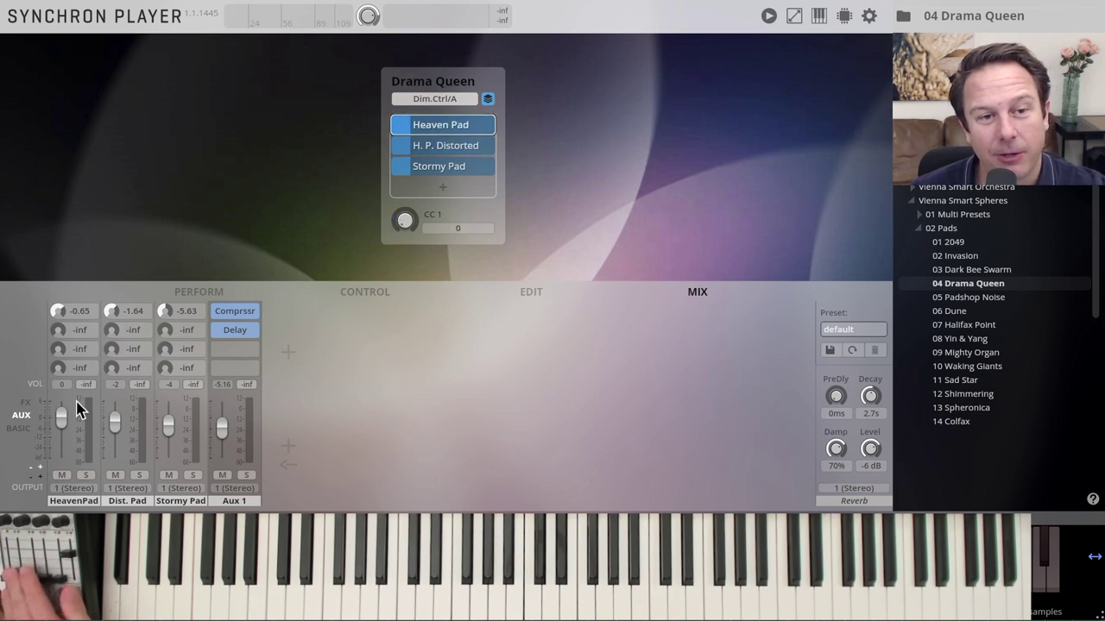
click(26, 403)
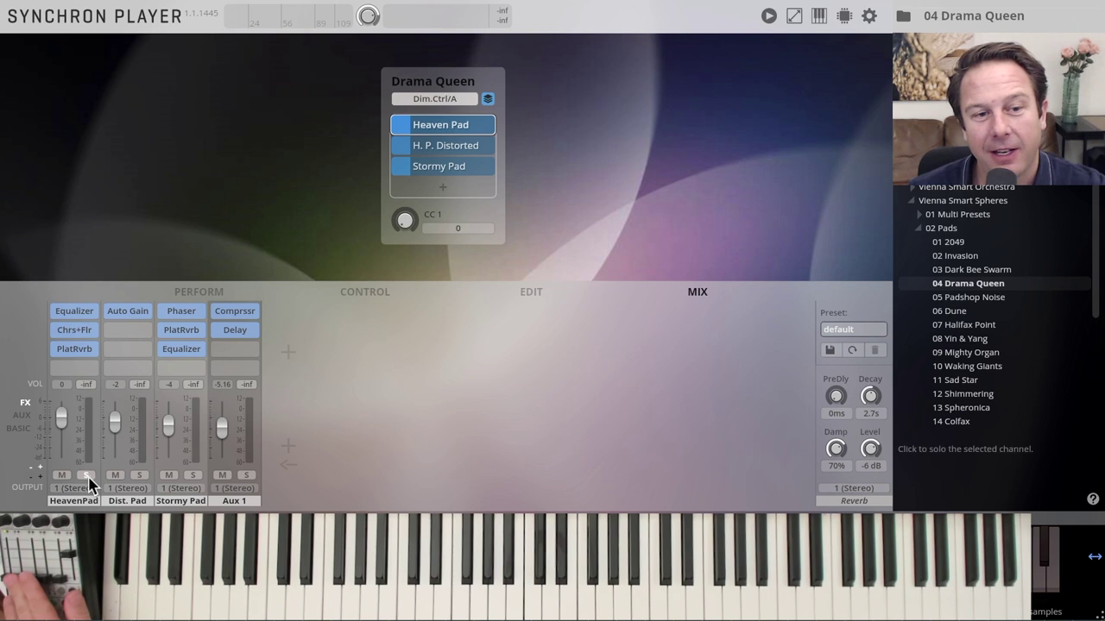
Solo then unsolo HeavenPad and Dist. Pad, and bypass Aux 1's compressor
click(87, 475)
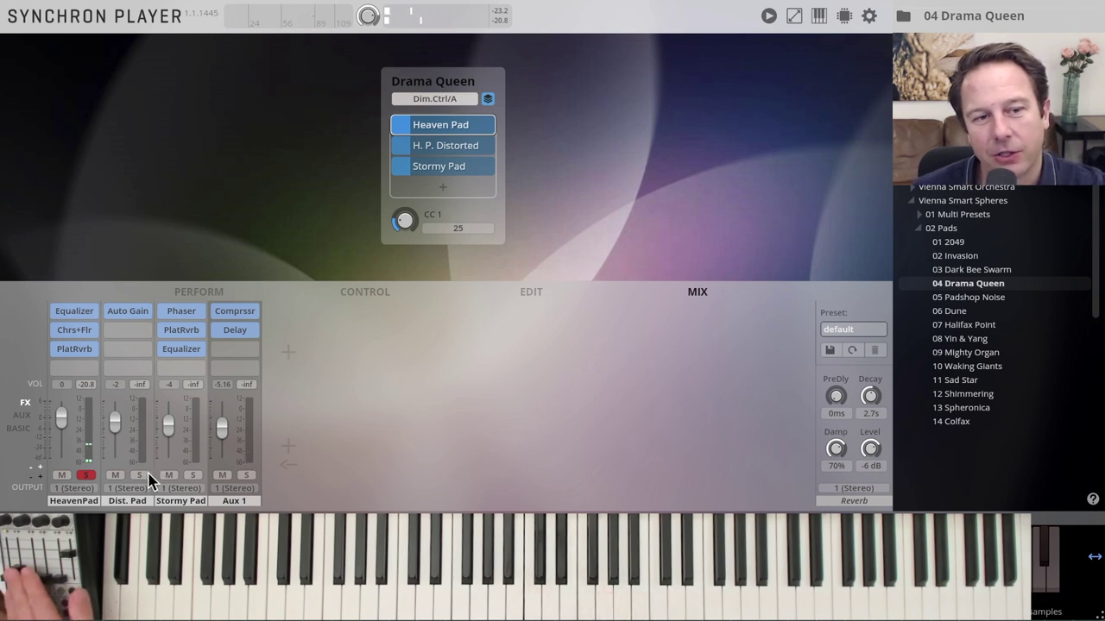
click(144, 476)
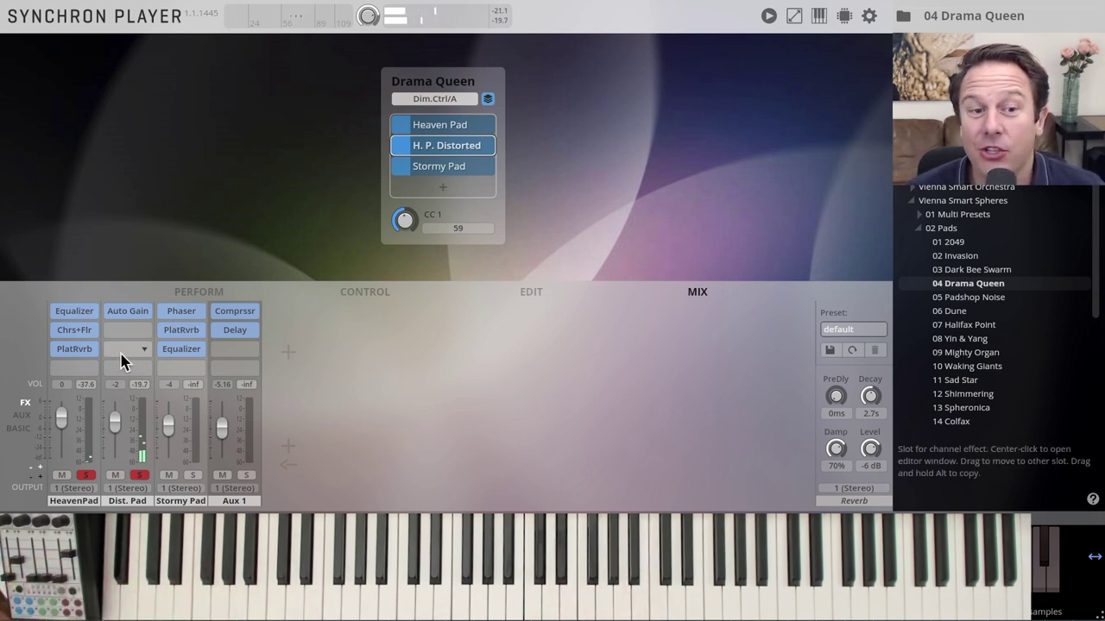
click(143, 475)
click(87, 475)
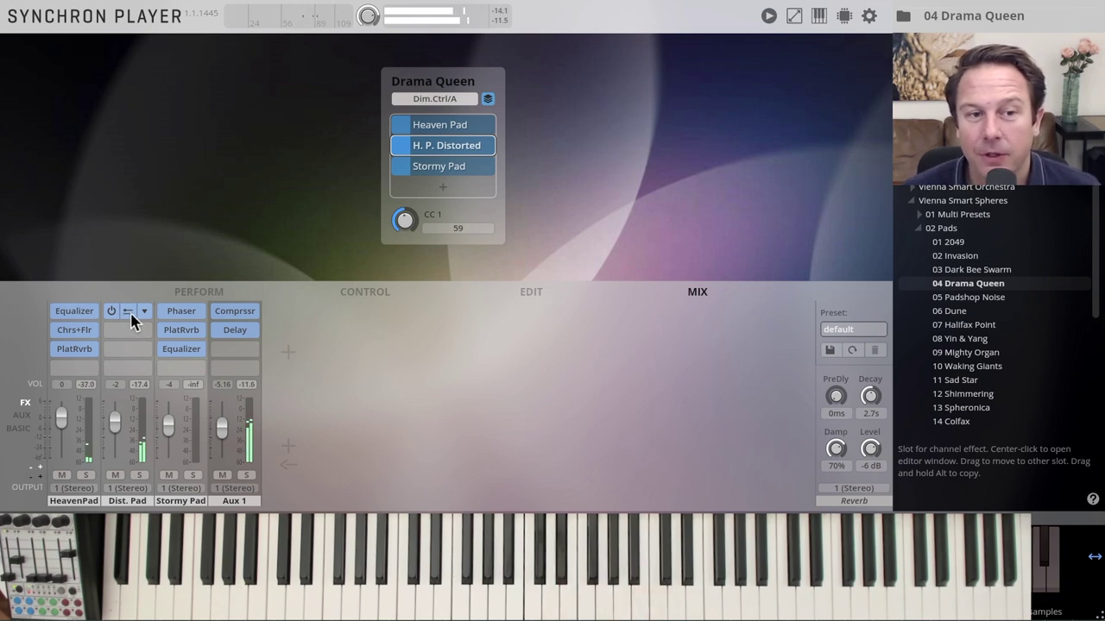
mouse_move(234, 310)
click(219, 312)
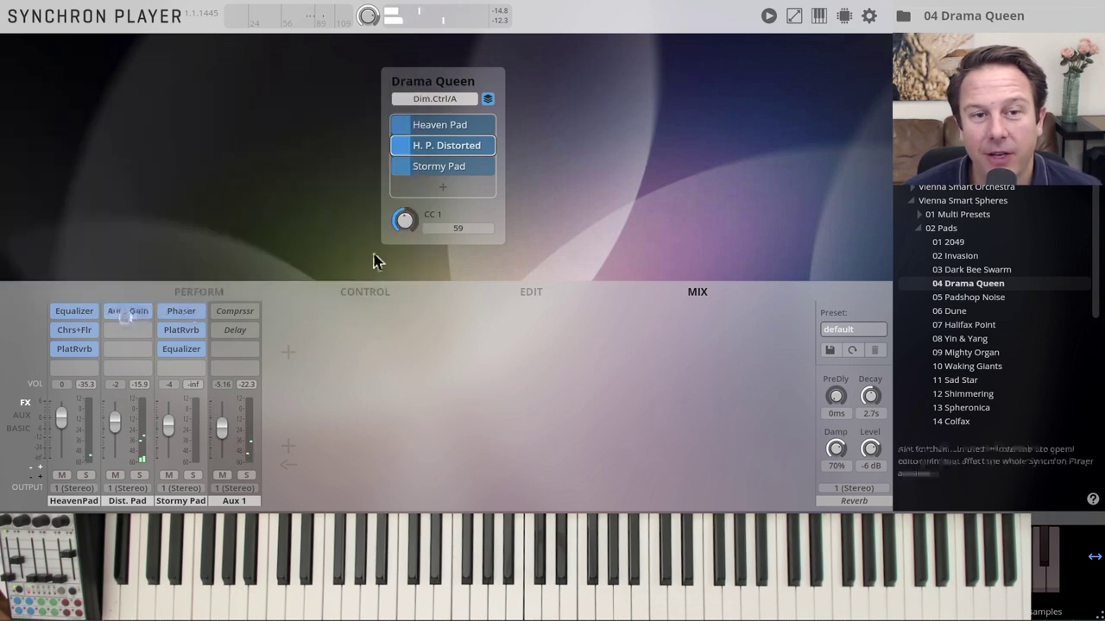
Set Dist. Pad's Auto Gain shape to Ramp Down, synced to N4
click(130, 312)
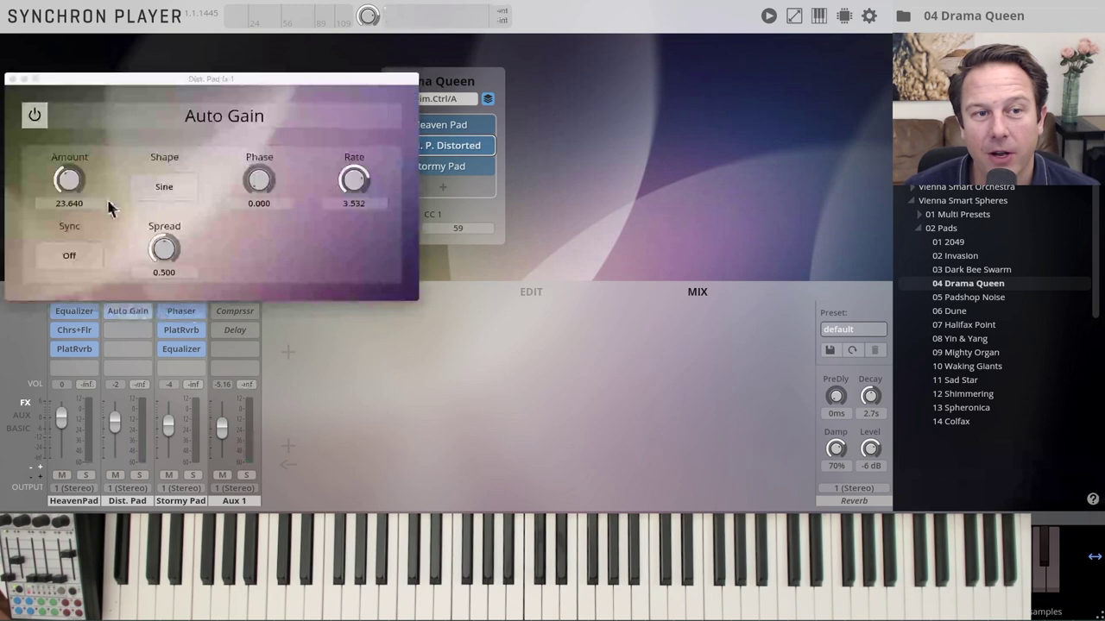
click(175, 188)
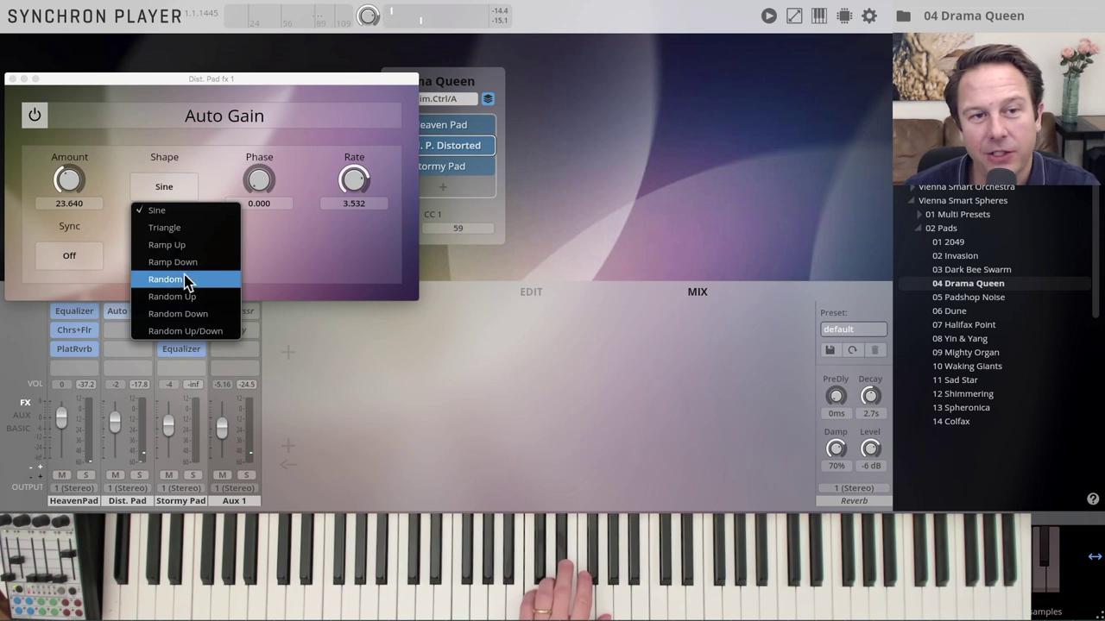
click(184, 262)
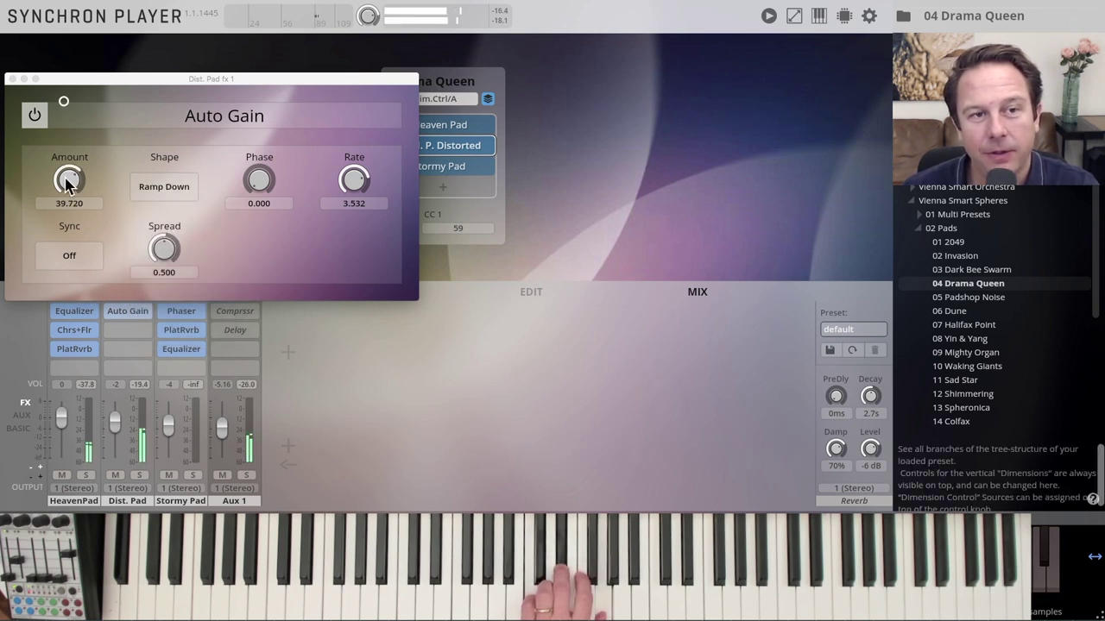
click(83, 257)
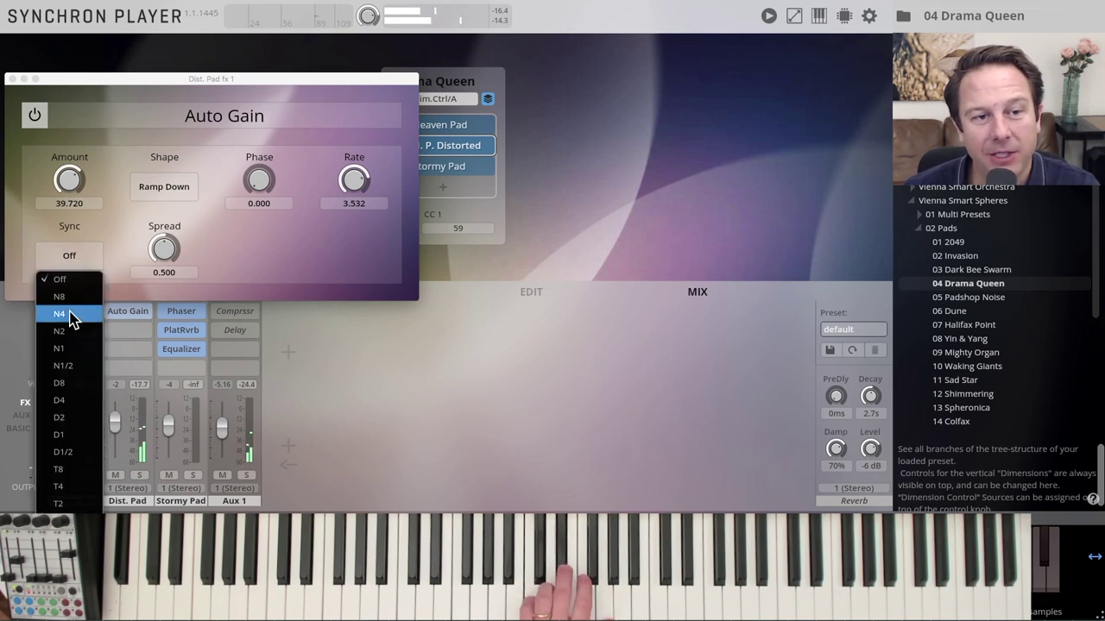
click(69, 294)
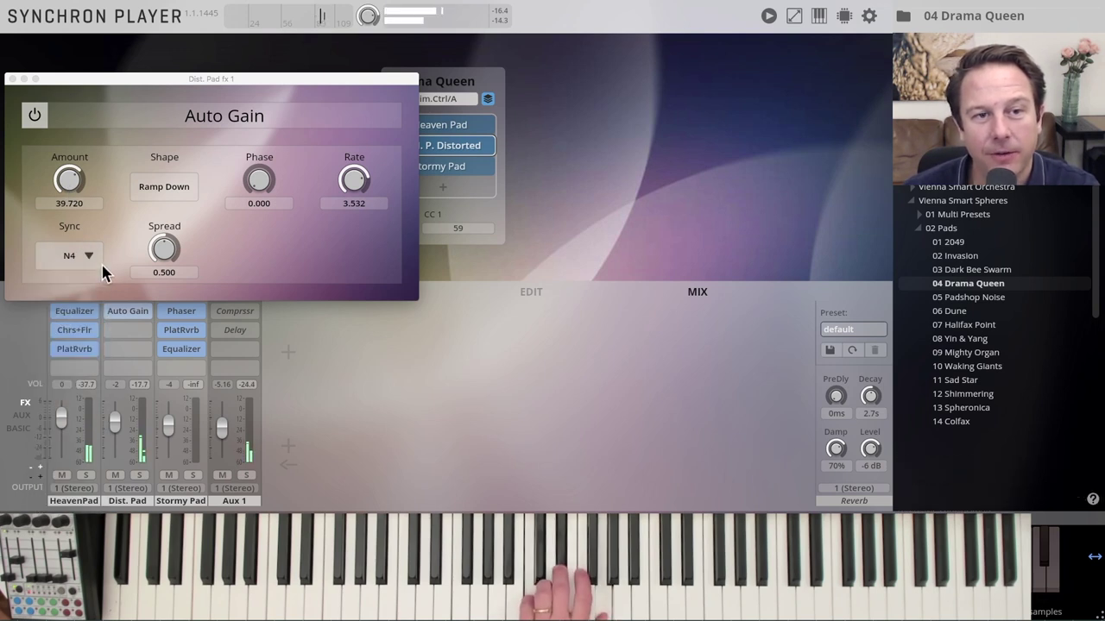
Change the Auto Gain sync to N8, lower Spread to 0.380, and toggle its power off and on
click(82, 258)
click(78, 300)
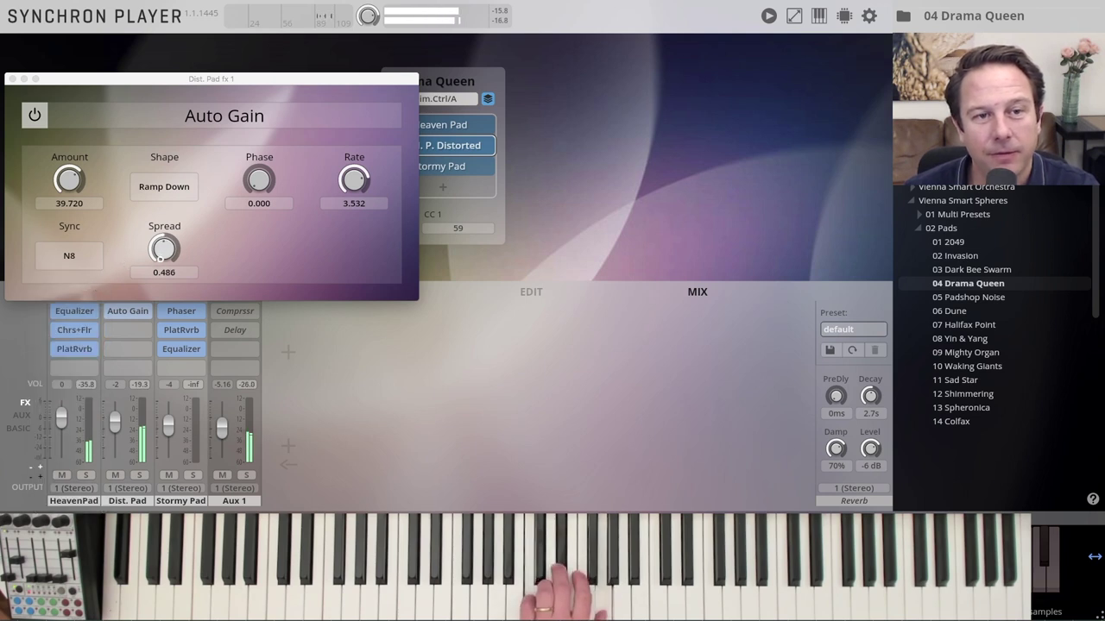
drag(159, 285, 164, 288)
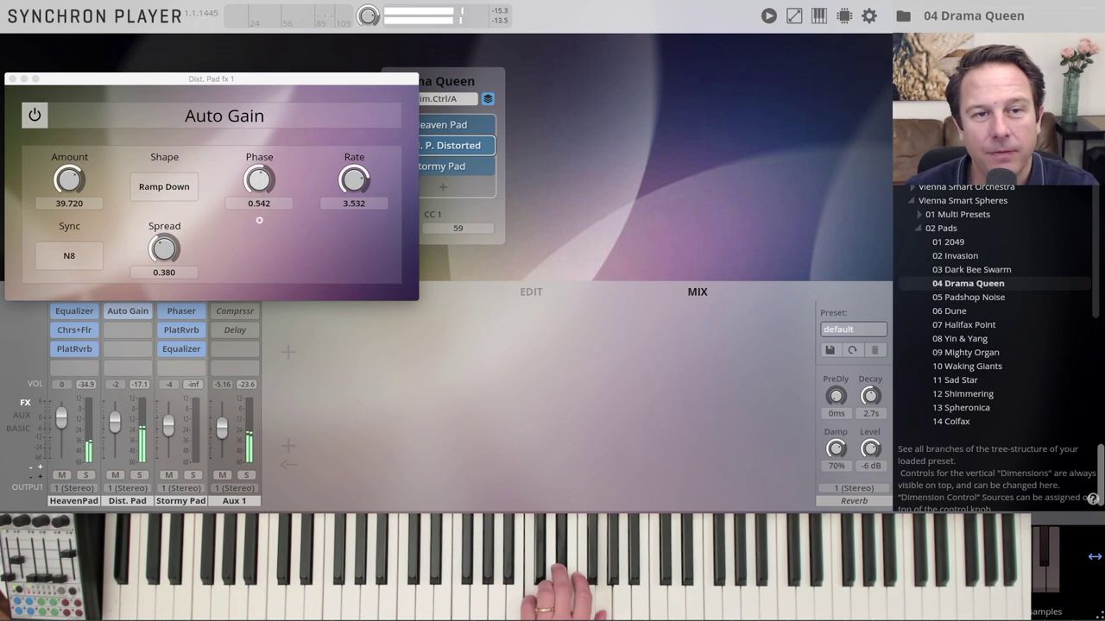
click(34, 112)
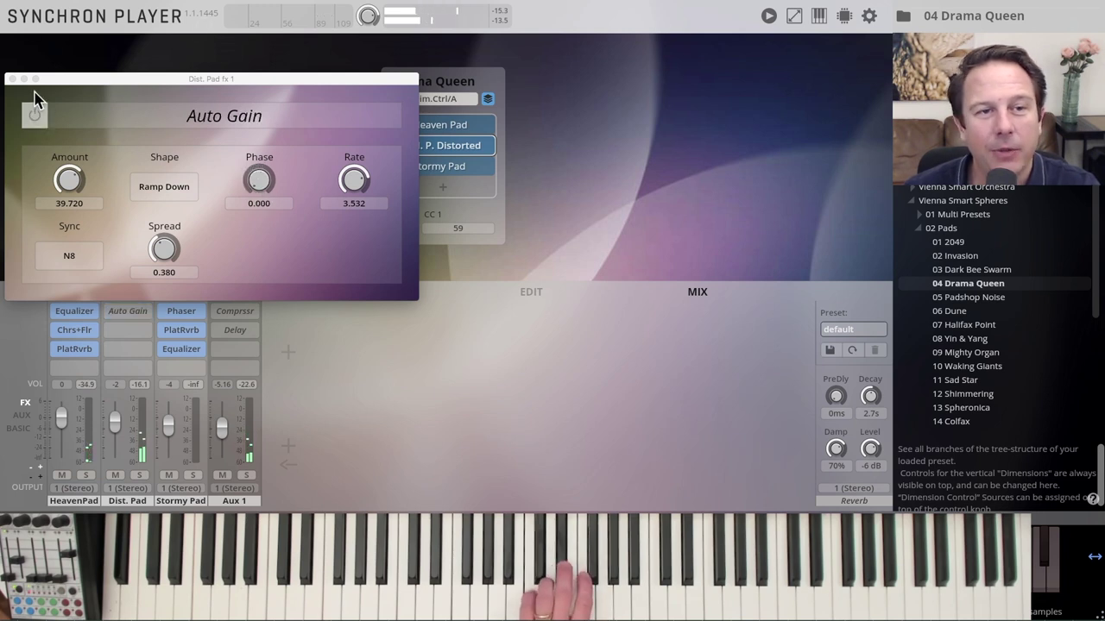
click(34, 116)
click(12, 78)
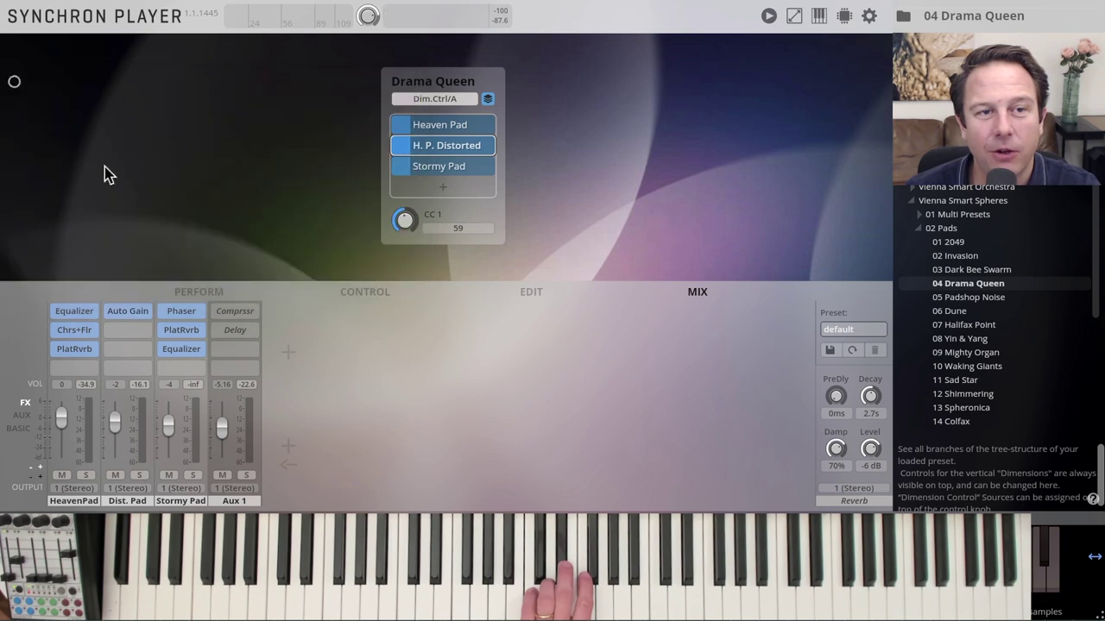
Re-enable the delay effect on Aux 1
click(218, 330)
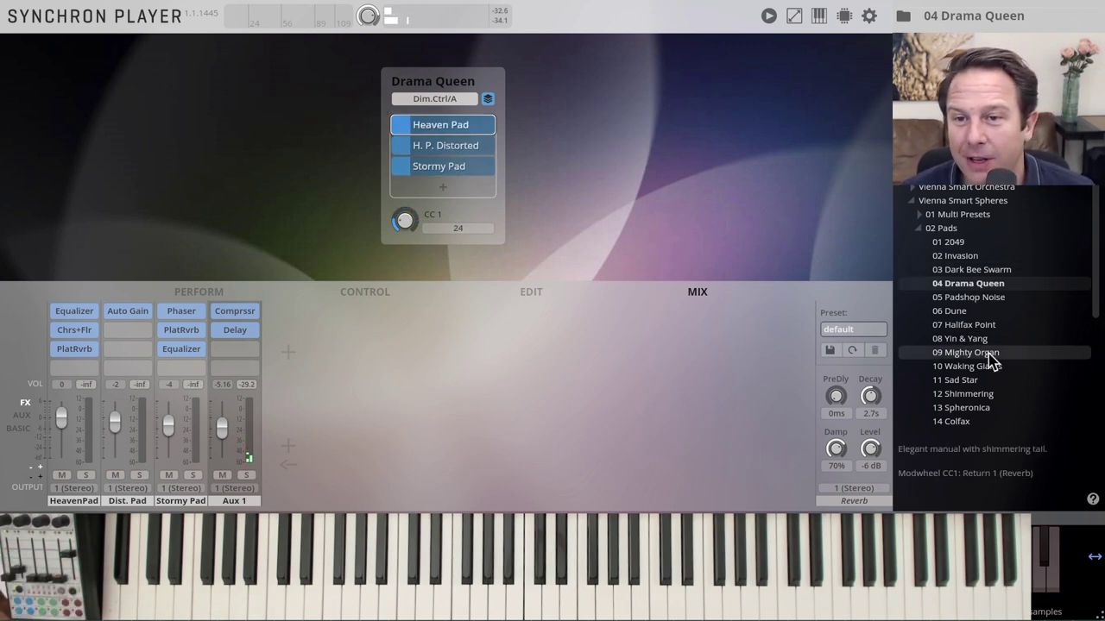
Load the 10 Waking Giants preset from the 02 Pads folder
double_click(956, 367)
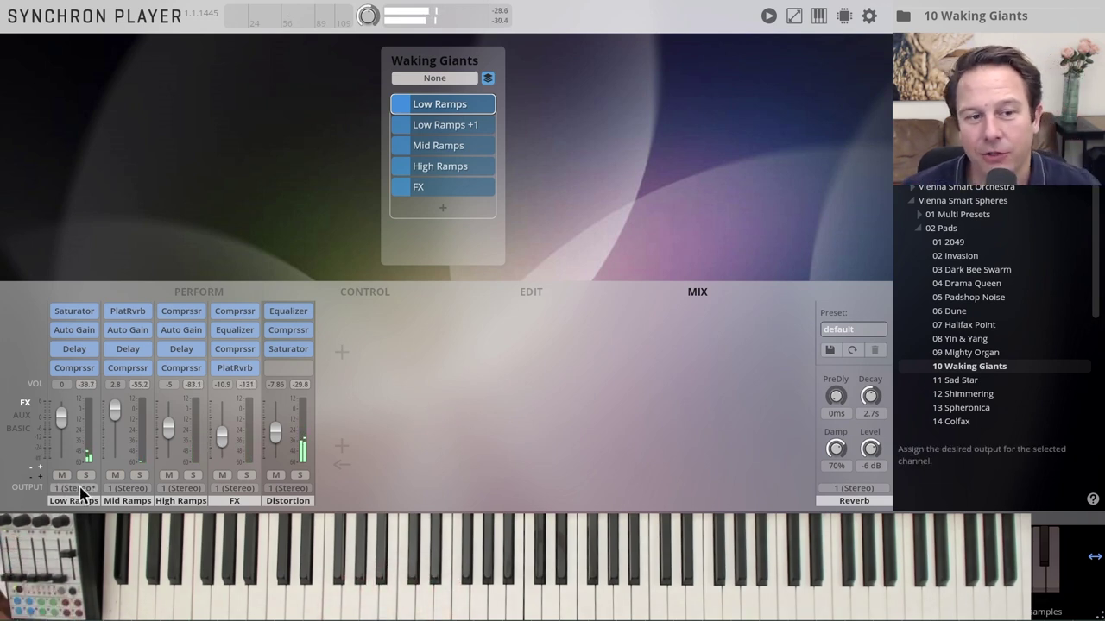
Solo the Low Ramps, High Ramps and FX mixer channels
click(89, 477)
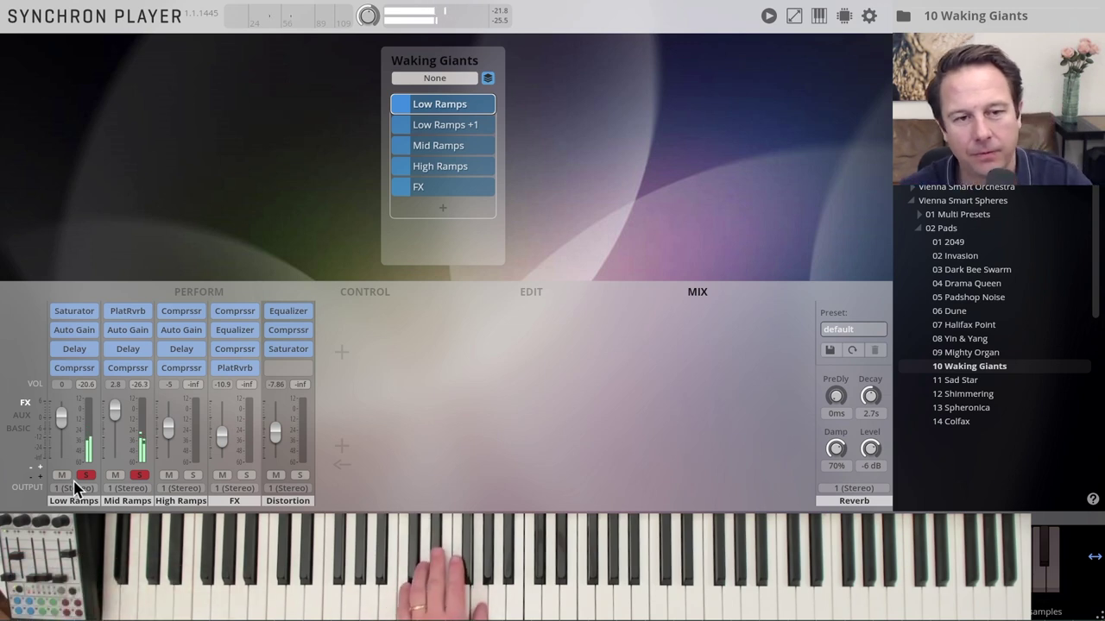
click(193, 478)
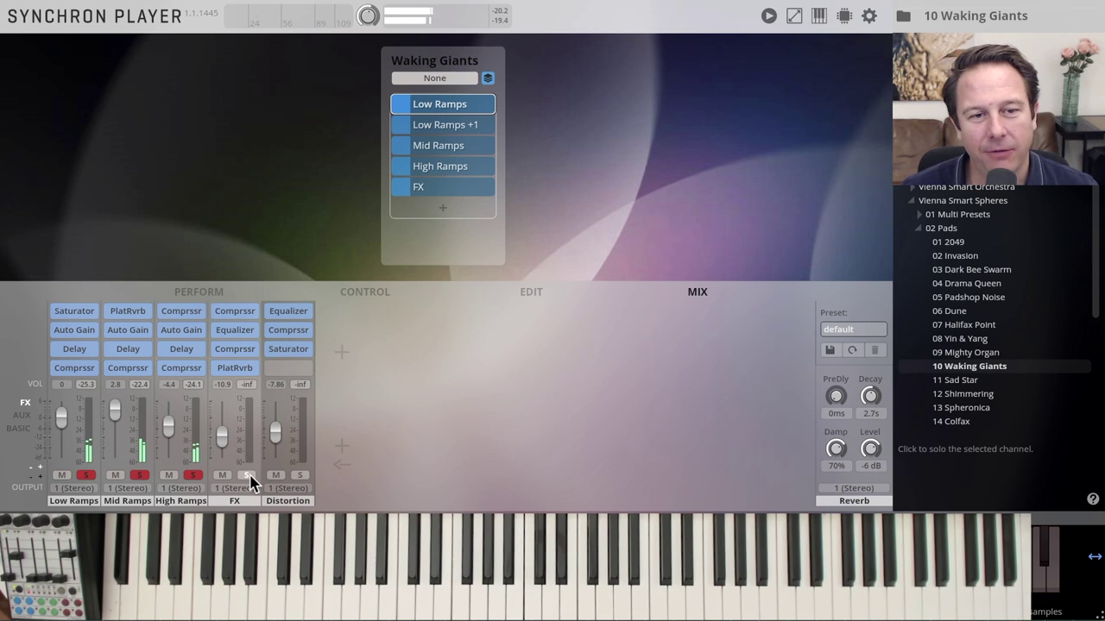
click(248, 477)
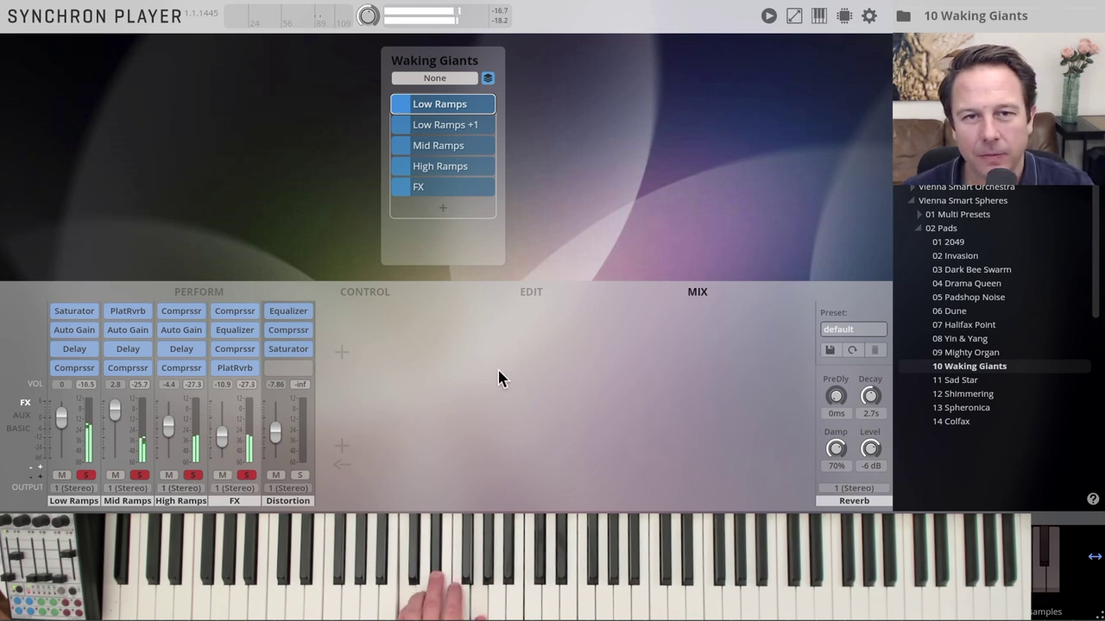
click(216, 293)
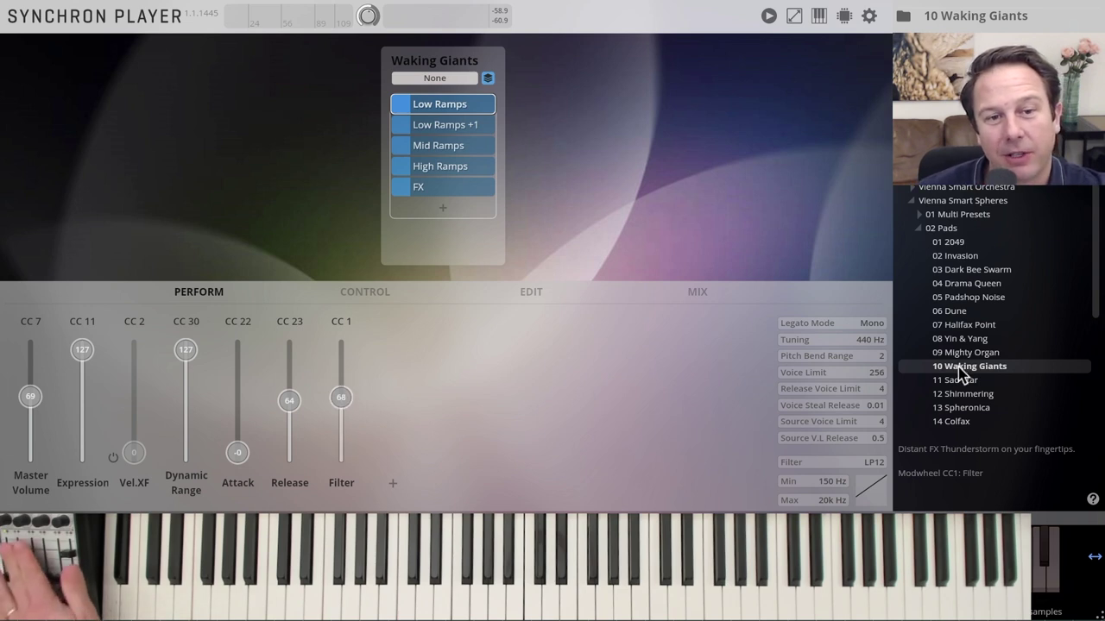
click(704, 300)
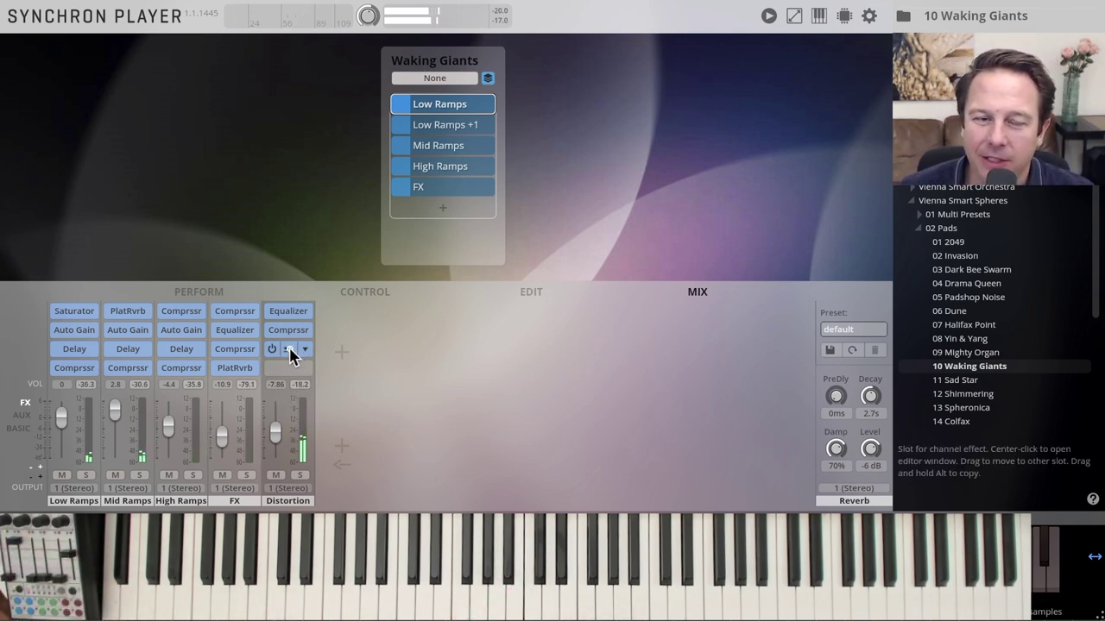
Bypass the Distortion Saturator and lower its Equalizer gain to -16.03 dB
click(290, 351)
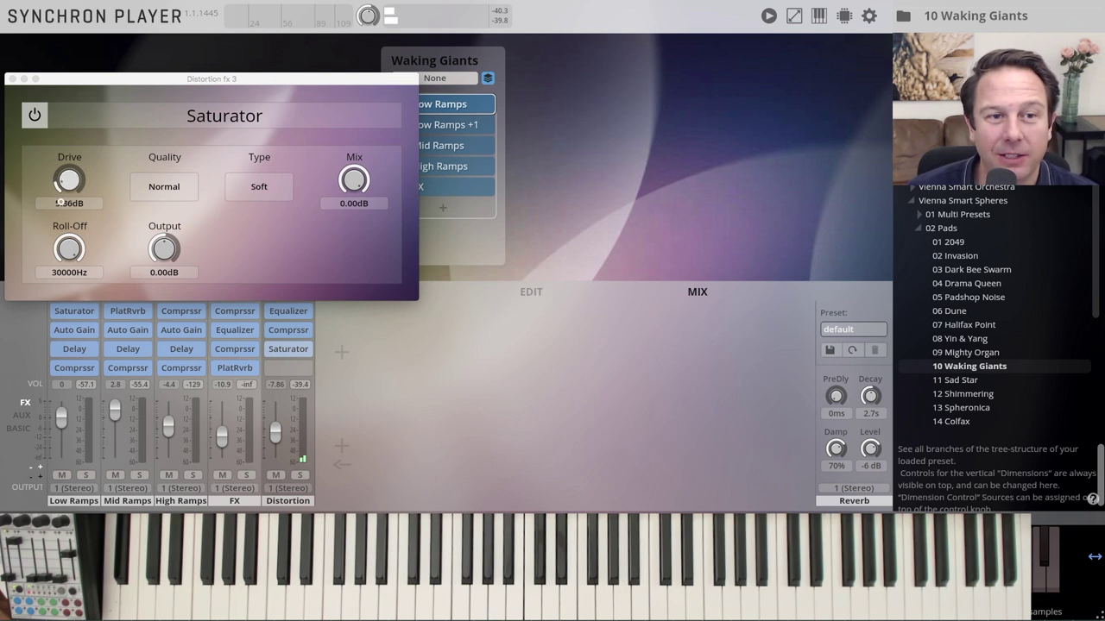
click(35, 117)
click(289, 315)
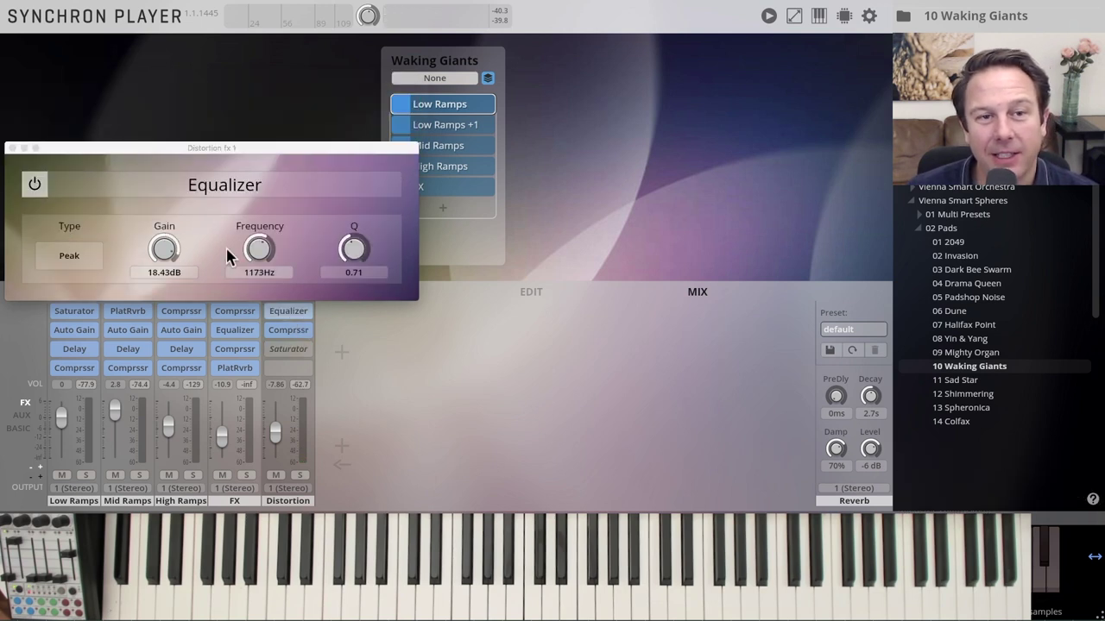
drag(168, 244, 170, 250)
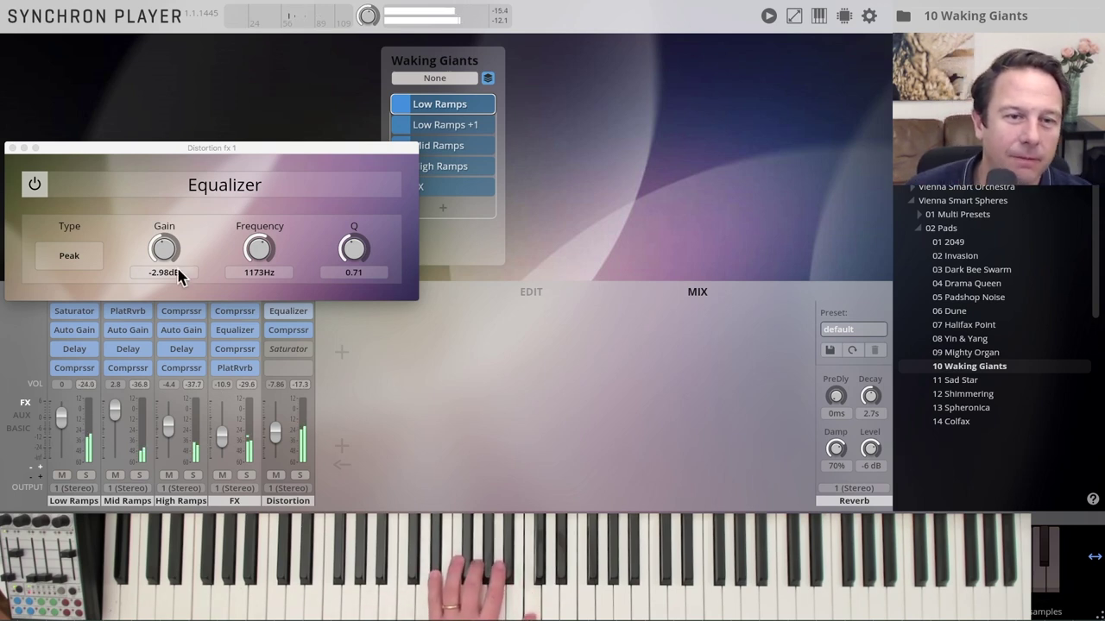
drag(170, 269, 164, 256)
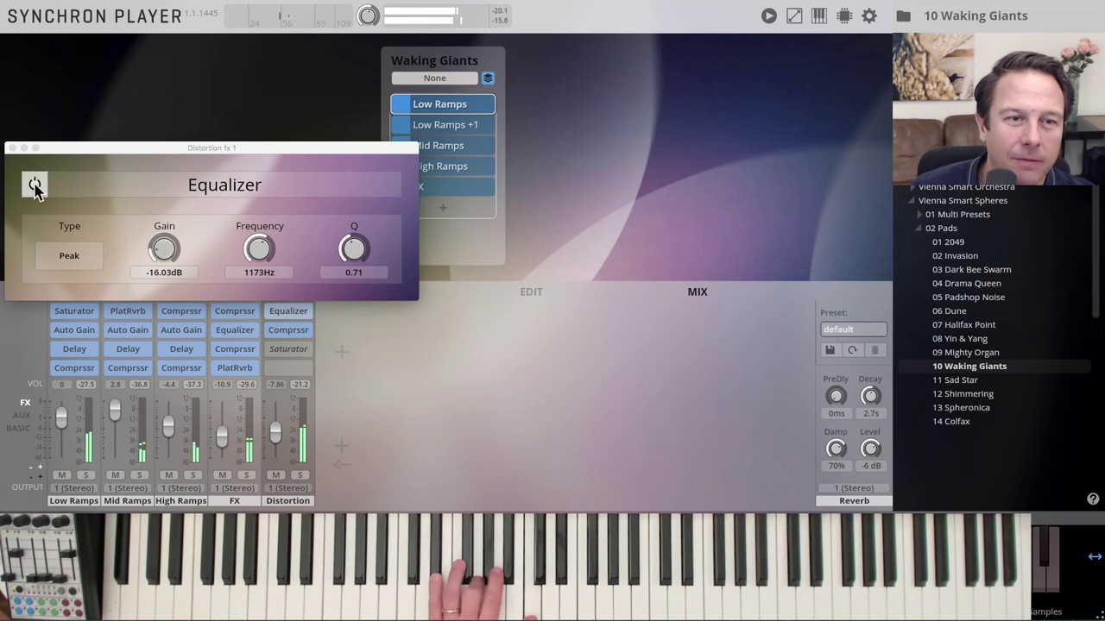
click(34, 182)
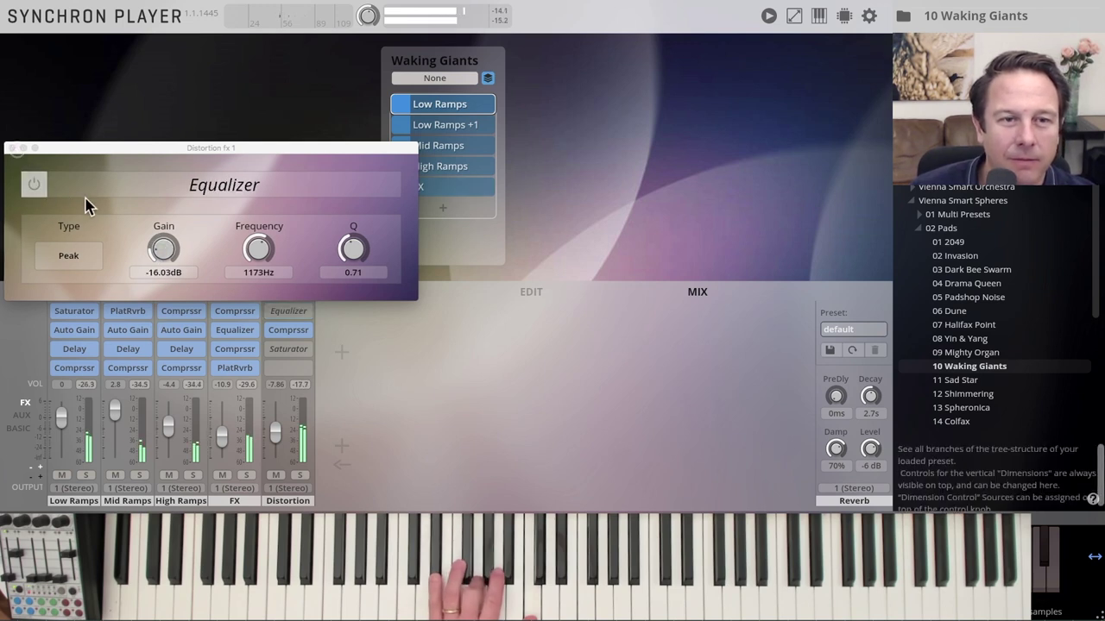
click(11, 148)
mouse_move(288, 330)
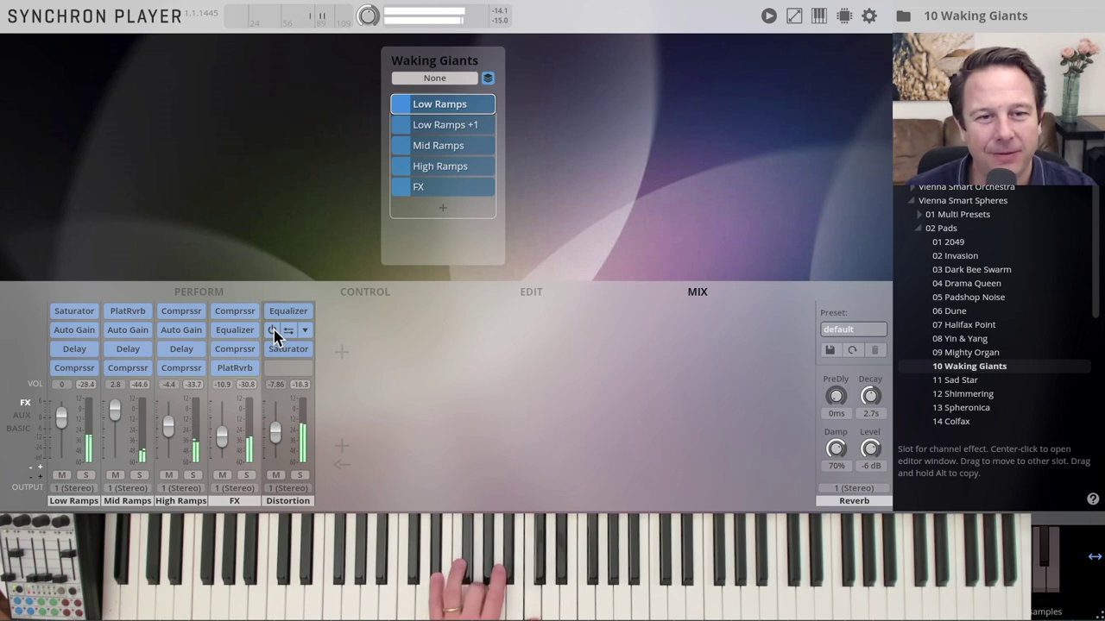
Bypass and re-enable the Distortion channel's Compressor and Equalizer slots to compare
click(274, 332)
mouse_move(288, 311)
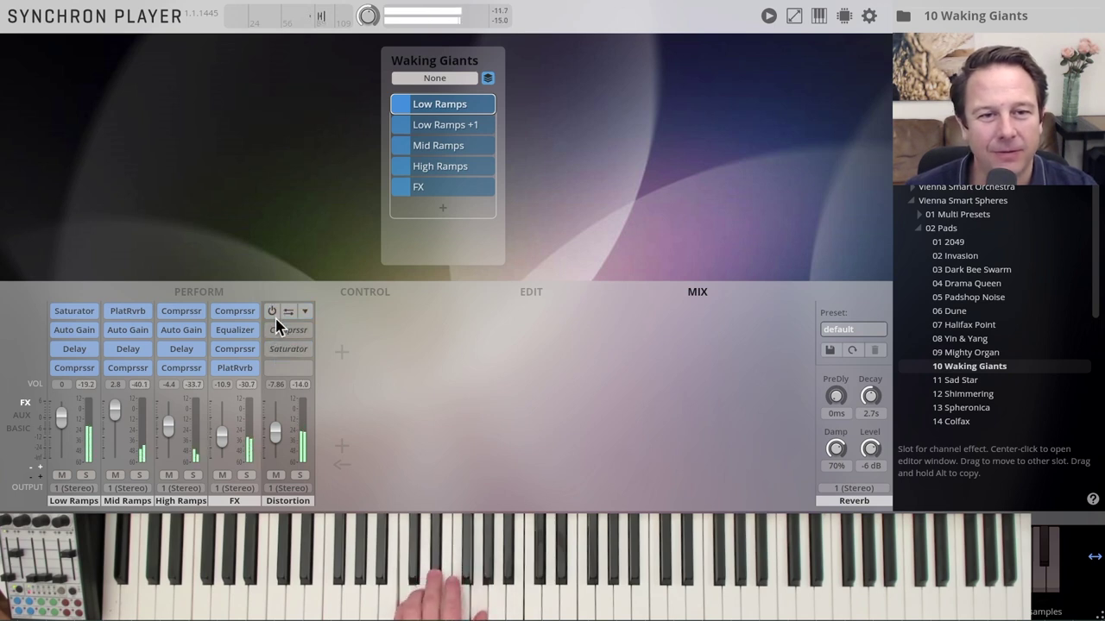
click(273, 312)
mouse_move(288, 329)
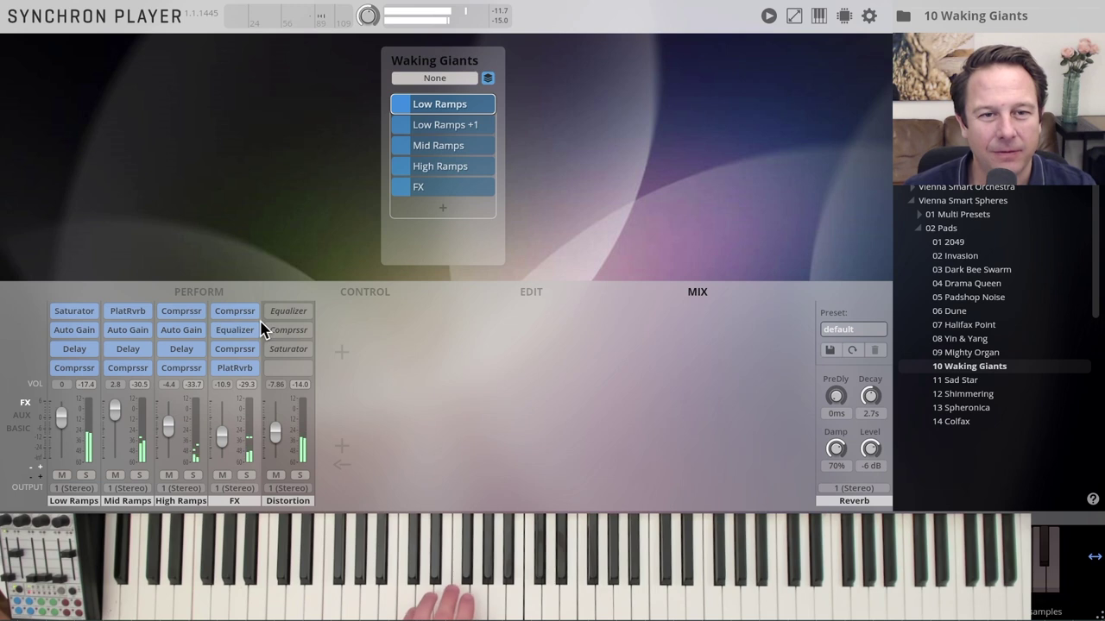
mouse_move(288, 311)
click(272, 312)
click(275, 330)
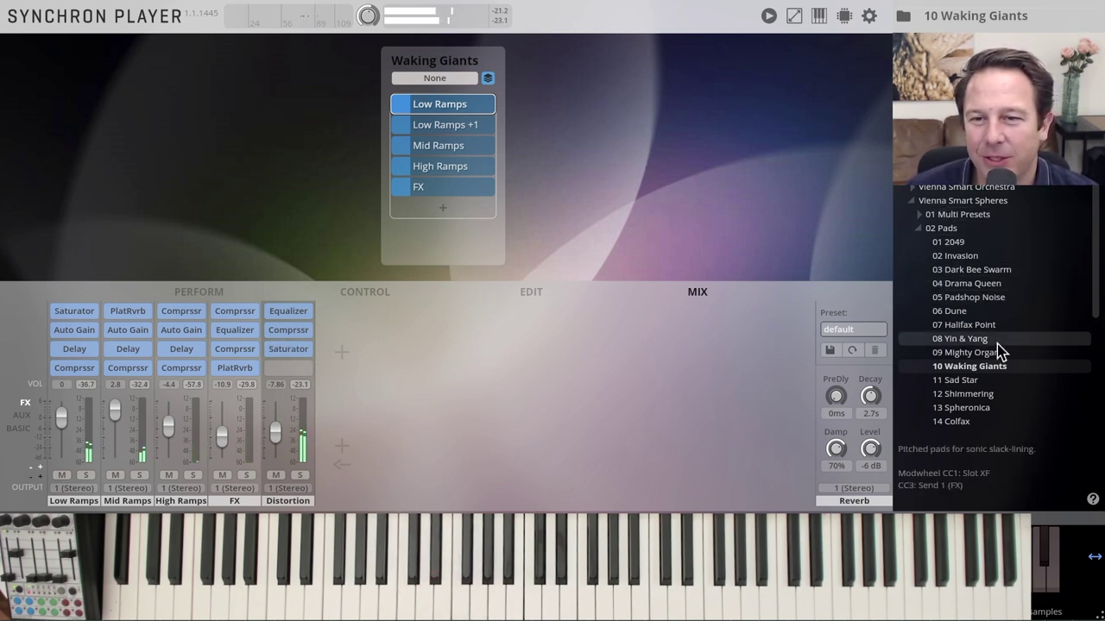
Scroll the preset browser down to 01 2049 in the 02 Pads folder
scroll(998, 337, down, 3)
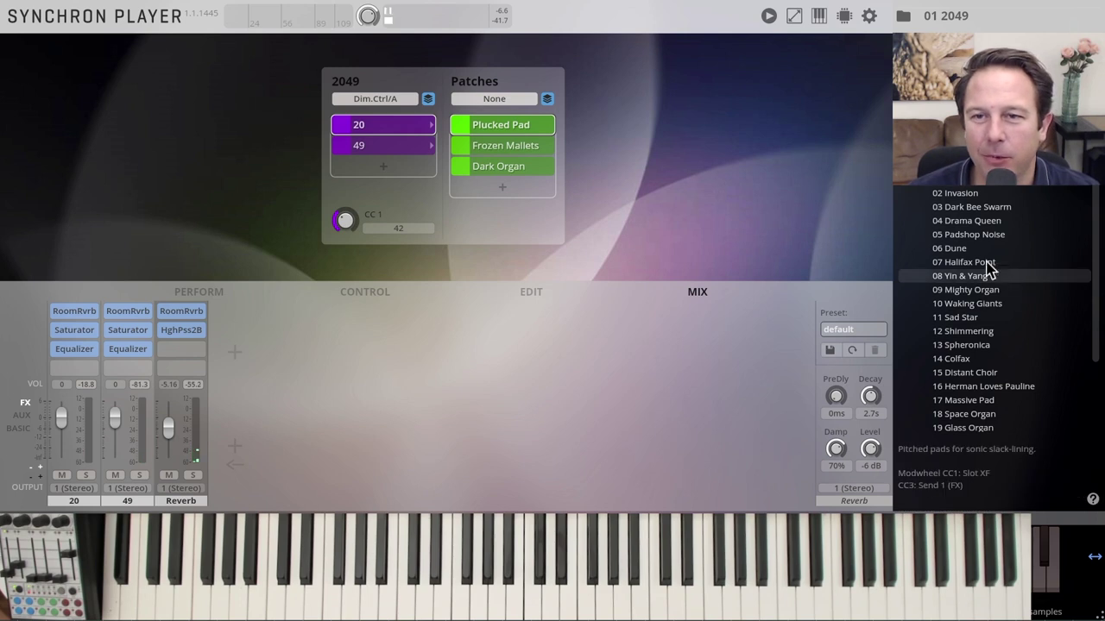
scroll(988, 263, down, 1)
scroll(989, 263, down, 2)
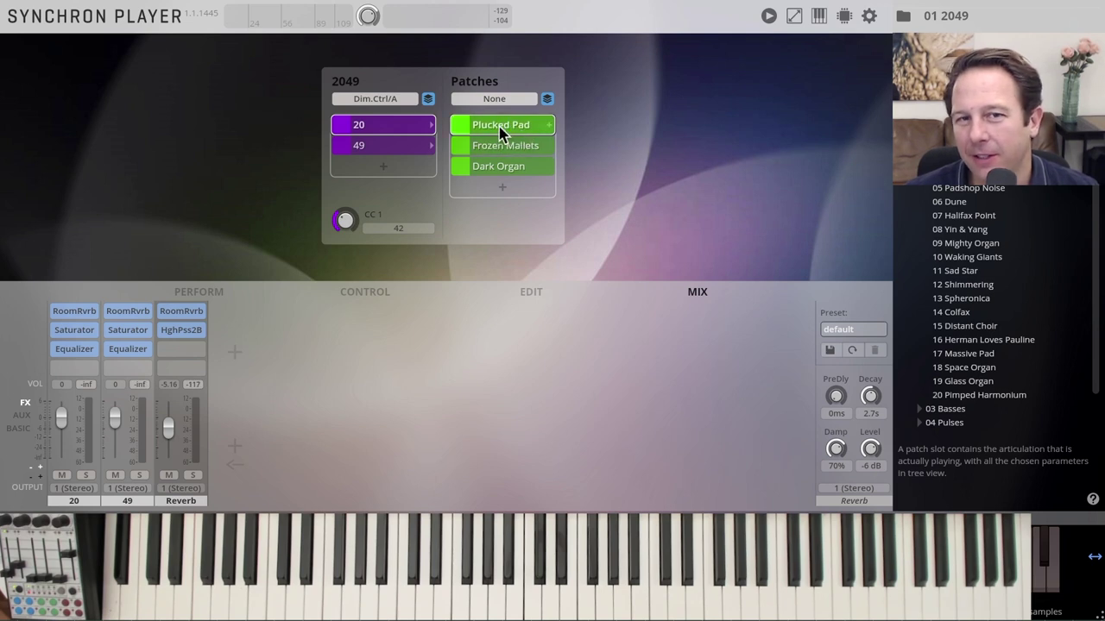
On the Edit page, set Plucked Pad's V.Range to 100 cent, then select Frozen Mallets
click(528, 291)
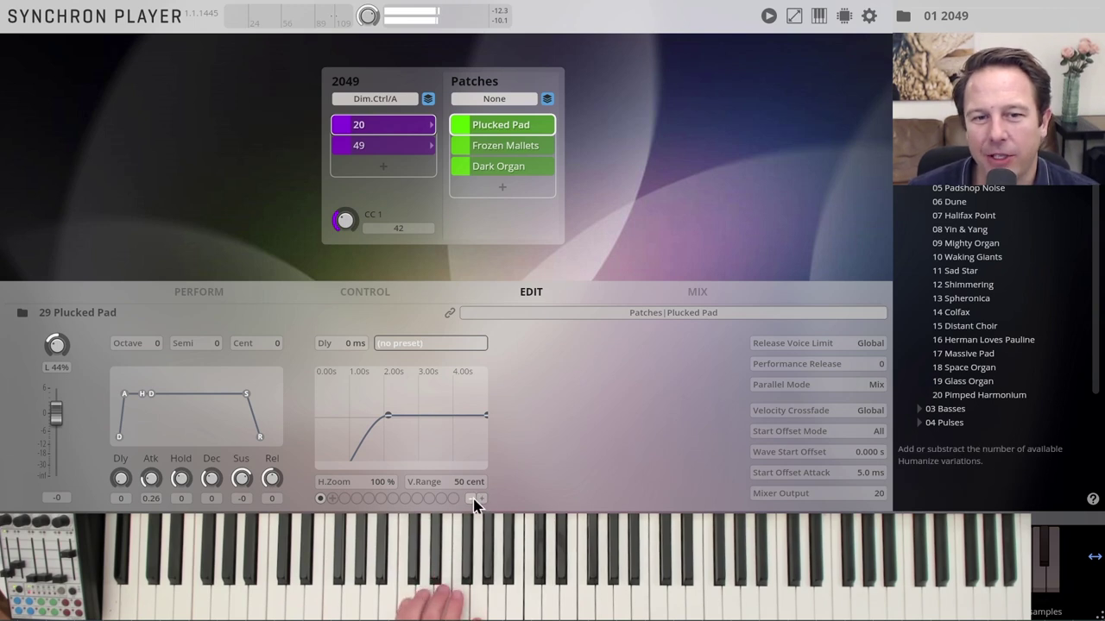
click(442, 487)
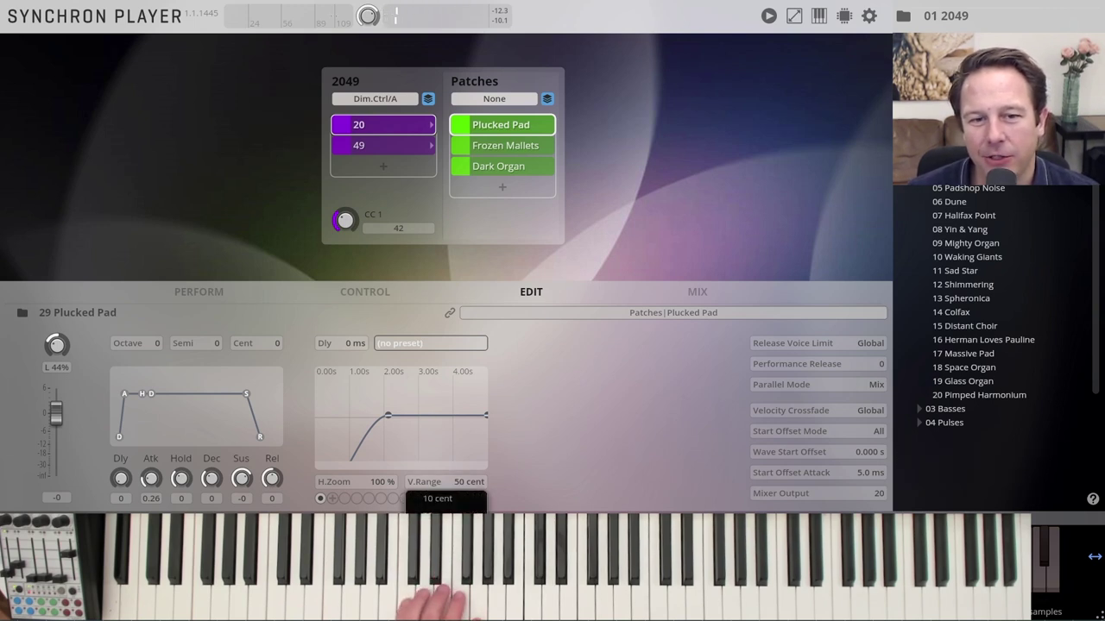
click(437, 534)
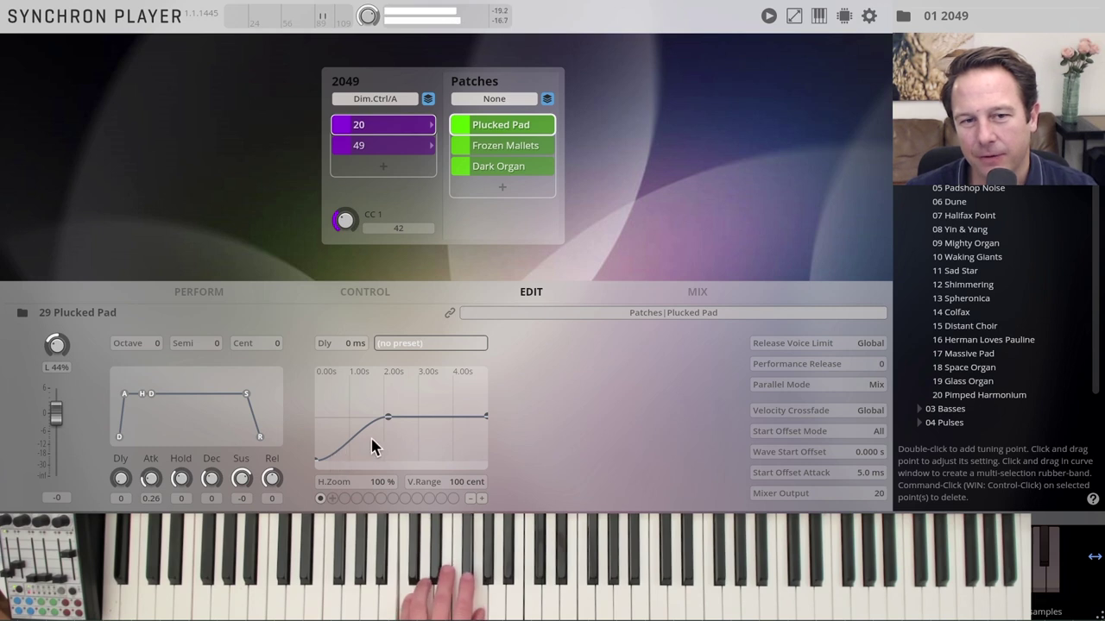
click(489, 147)
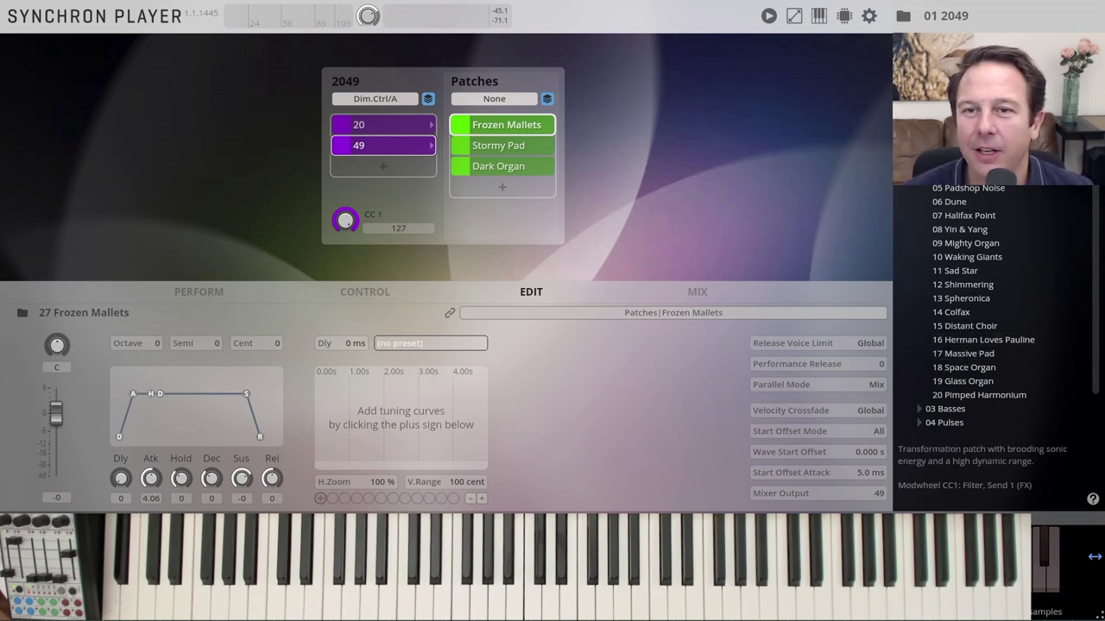
Load 01 Vader Voltage from the 03 Basses folder and show its mixer
click(936, 119)
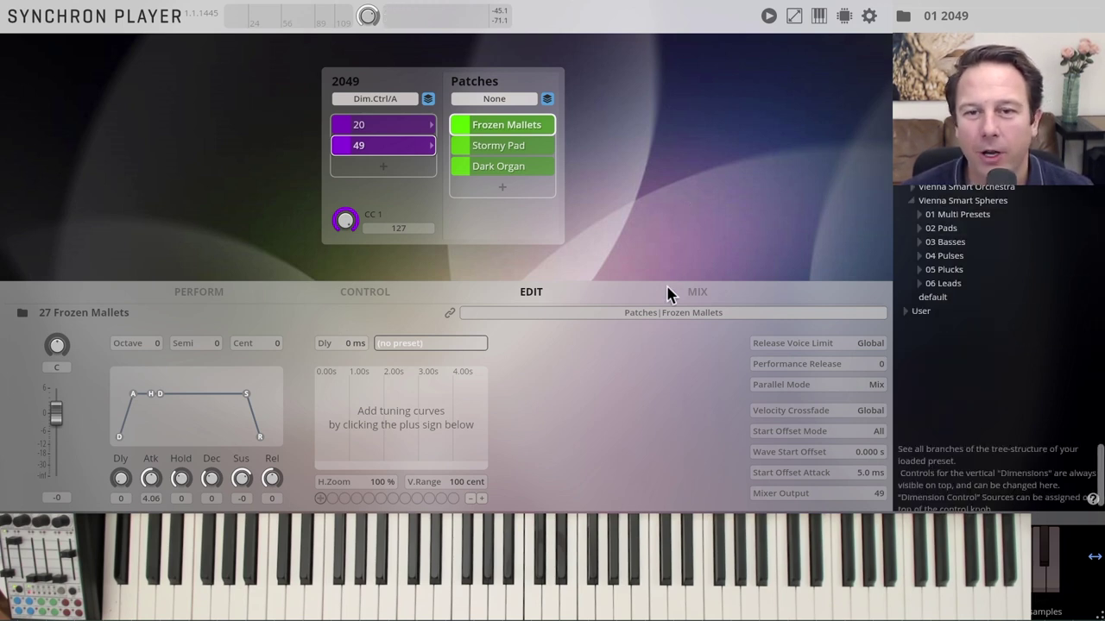
click(941, 243)
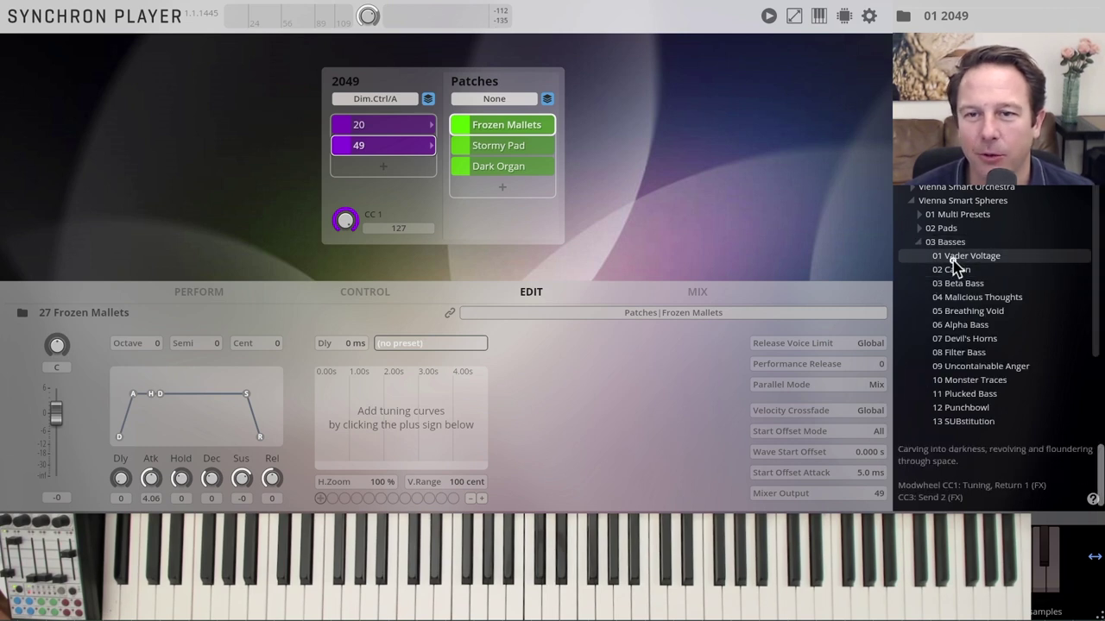
drag(505, 212, 493, 187)
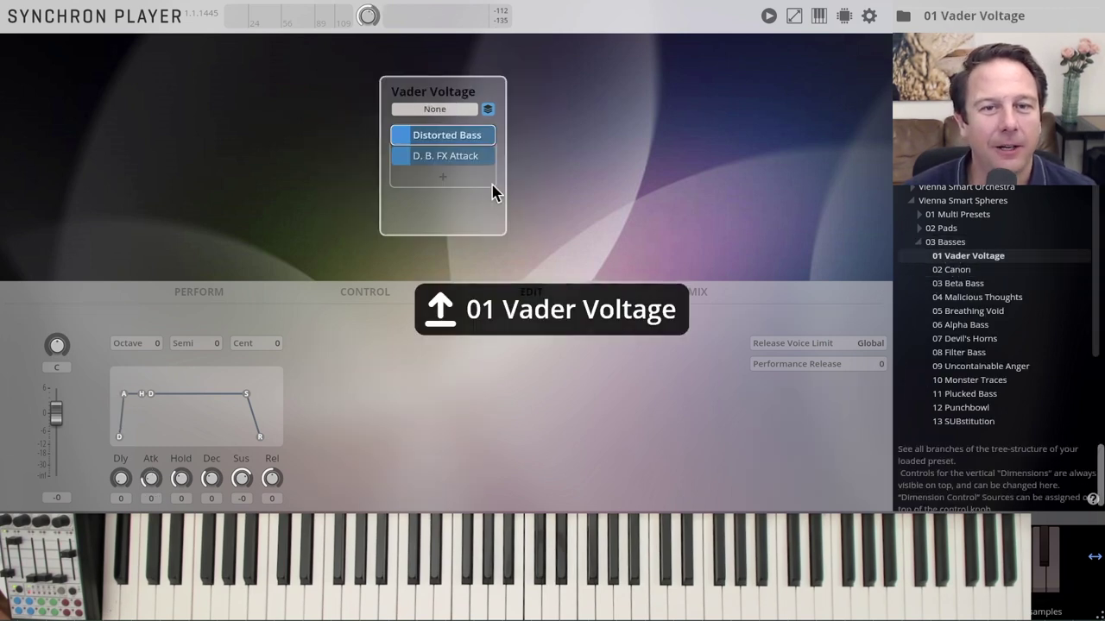
click(698, 293)
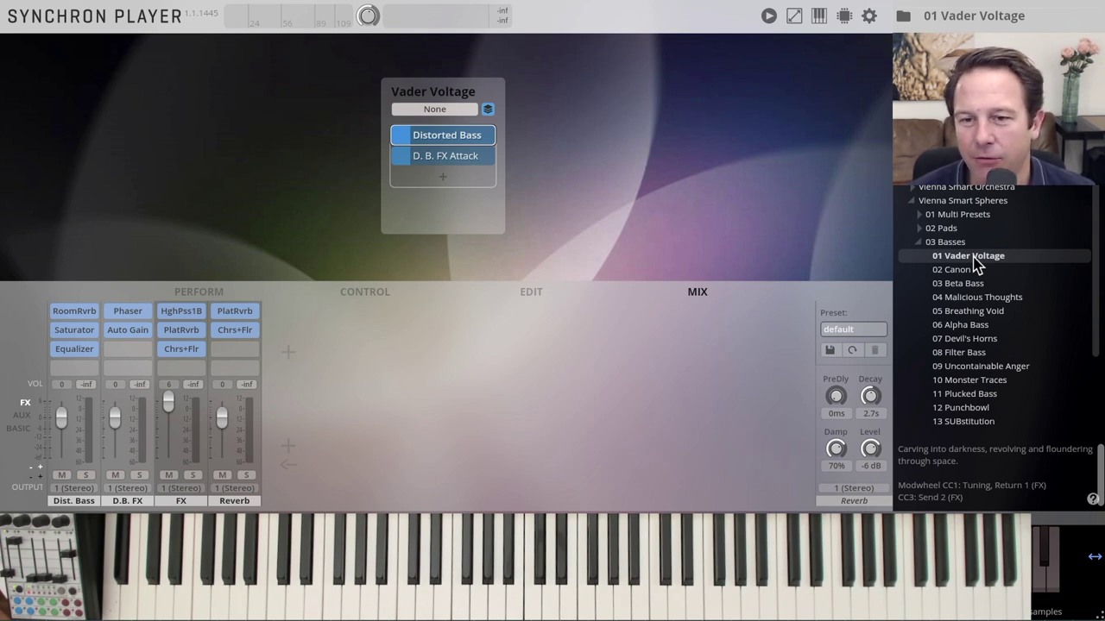
Switch the Vader Voltage mixer from the FX view to AUX send levels
click(19, 417)
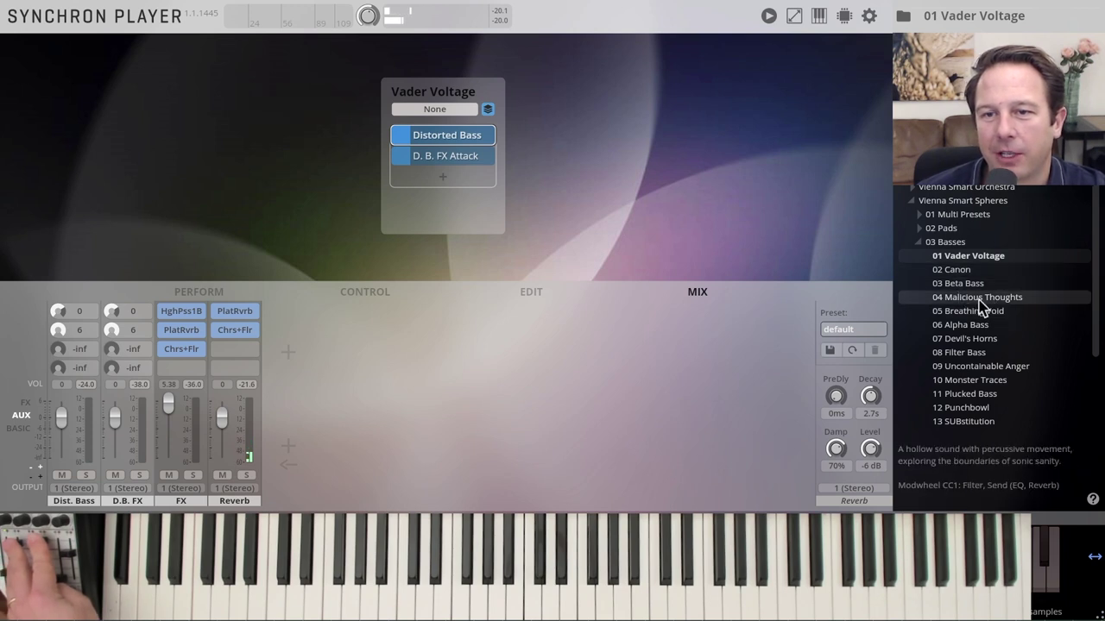
Load 04 Malicious Thoughts, lower the Bass fader, and MIDI-learn the FX fader
double_click(975, 299)
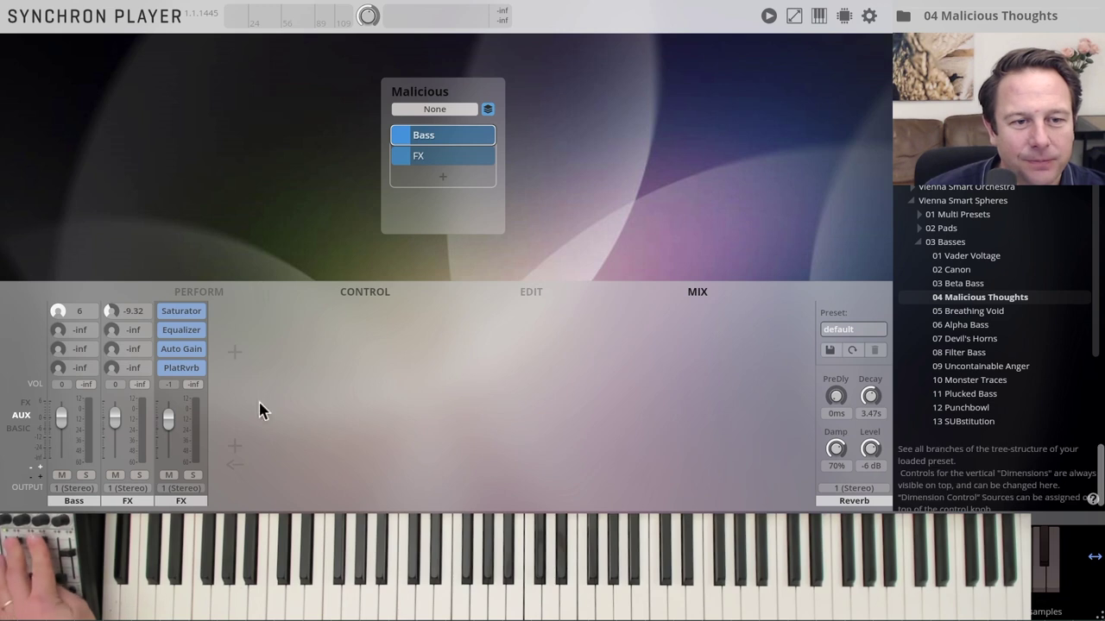
mouse_move(61, 420)
mouse_down()
mouse_move(73, 459)
mouse_move(62, 420)
mouse_move(62, 458)
mouse_up()
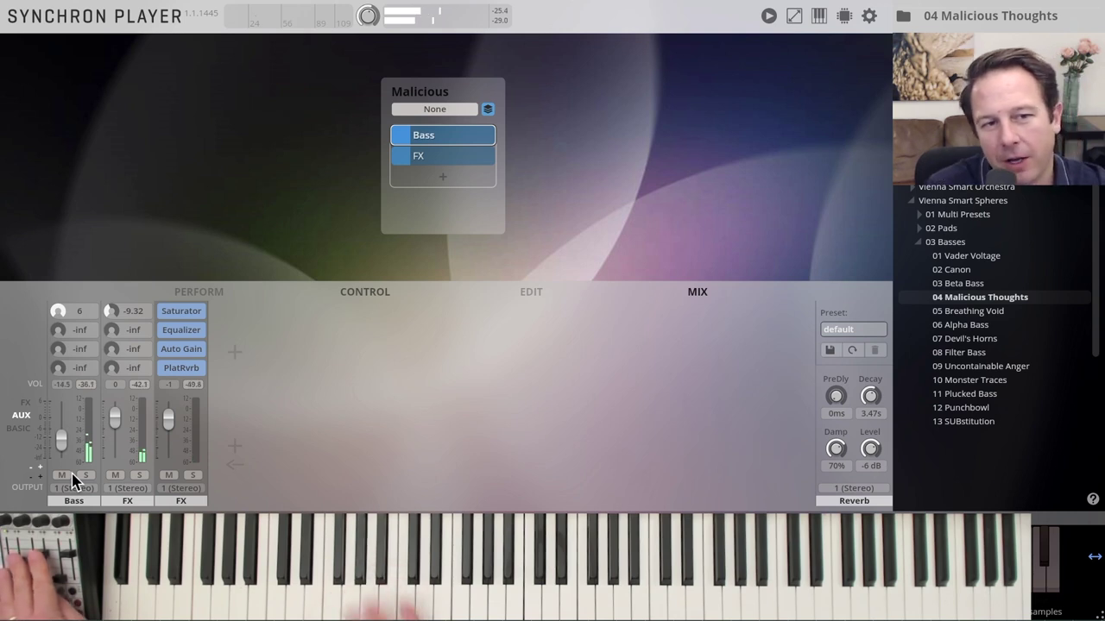
mouse_move(115, 418)
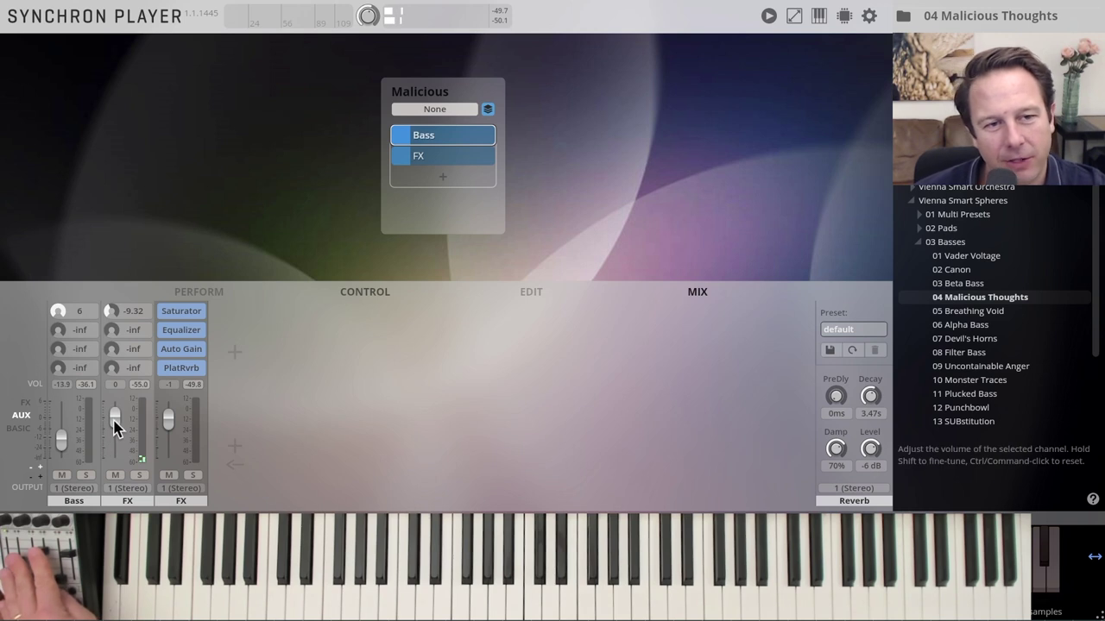
right_click(117, 429)
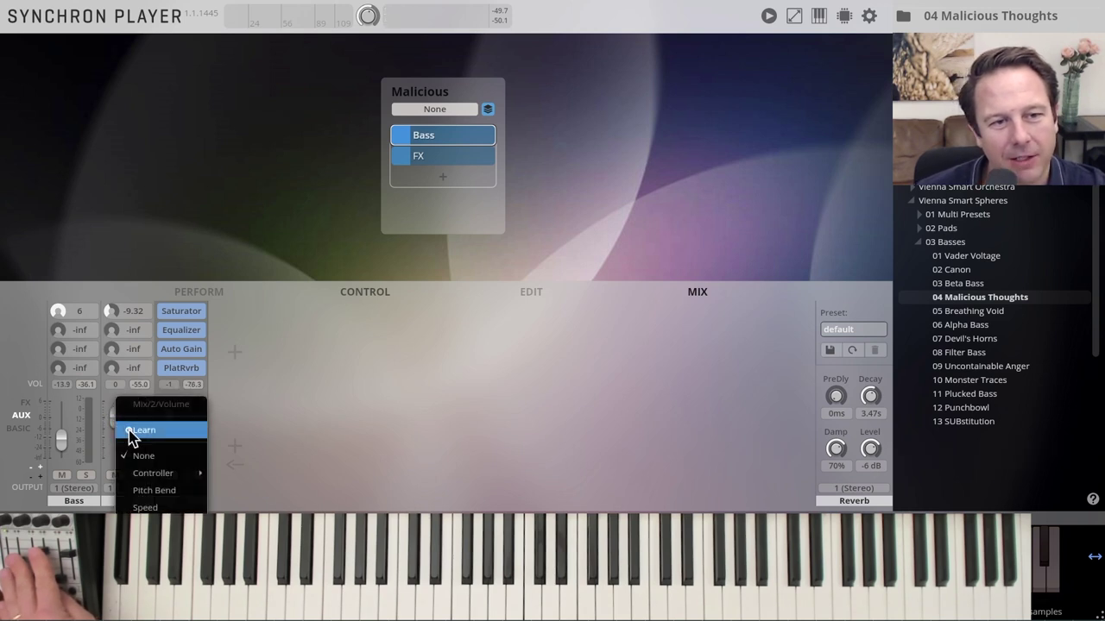
click(128, 429)
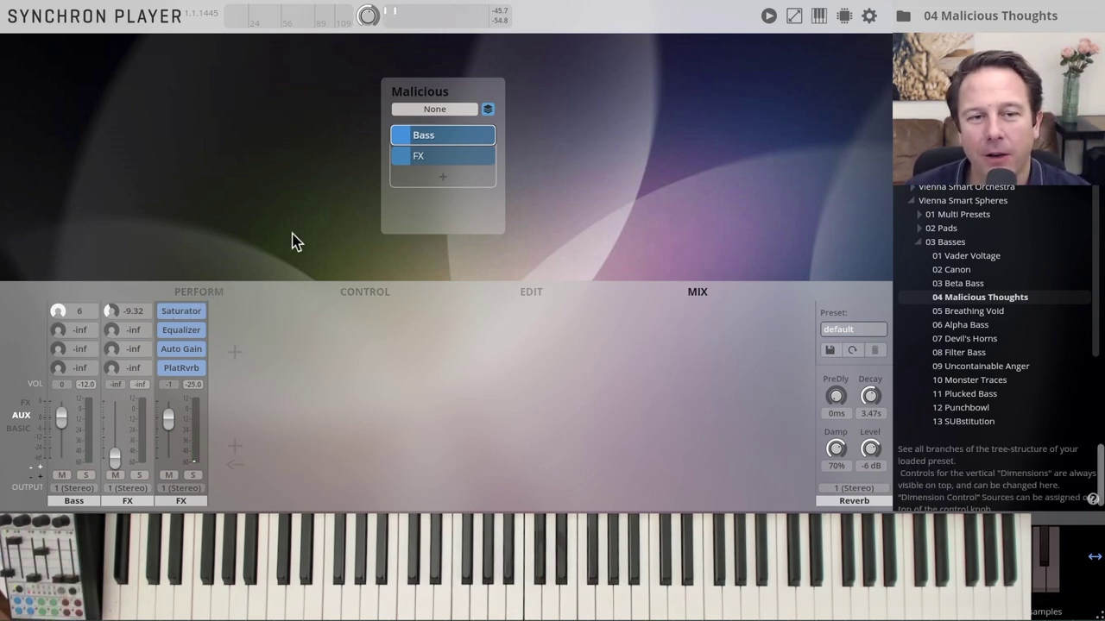
Load 09 Uncontainable Anger and show the Equalizer and Saturator inserts on each channel
double_click(952, 369)
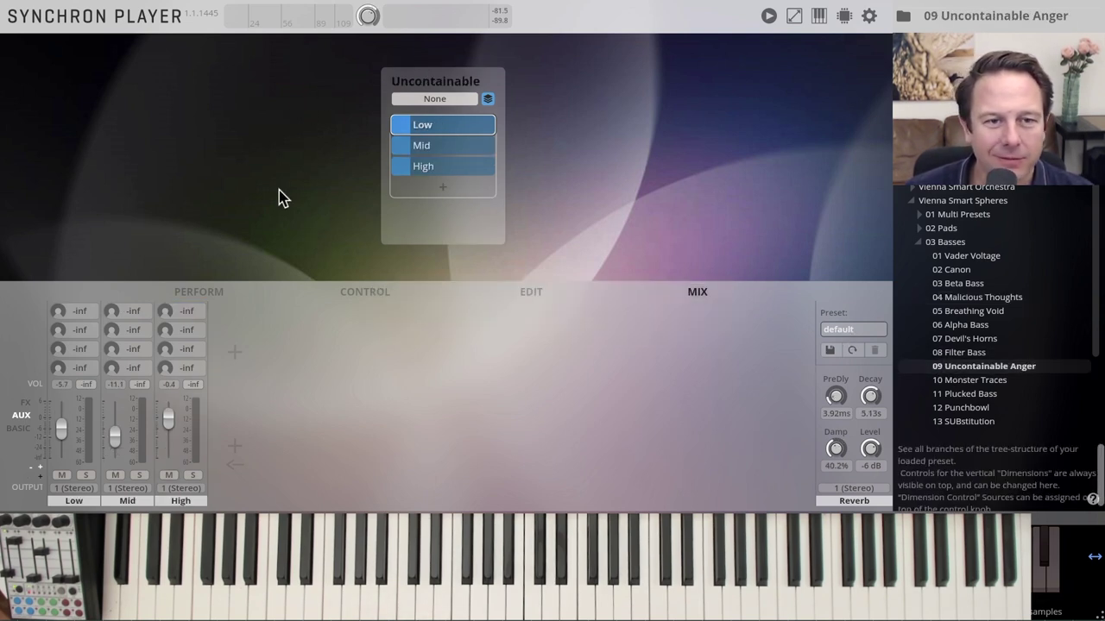
scroll(968, 367, down, 1)
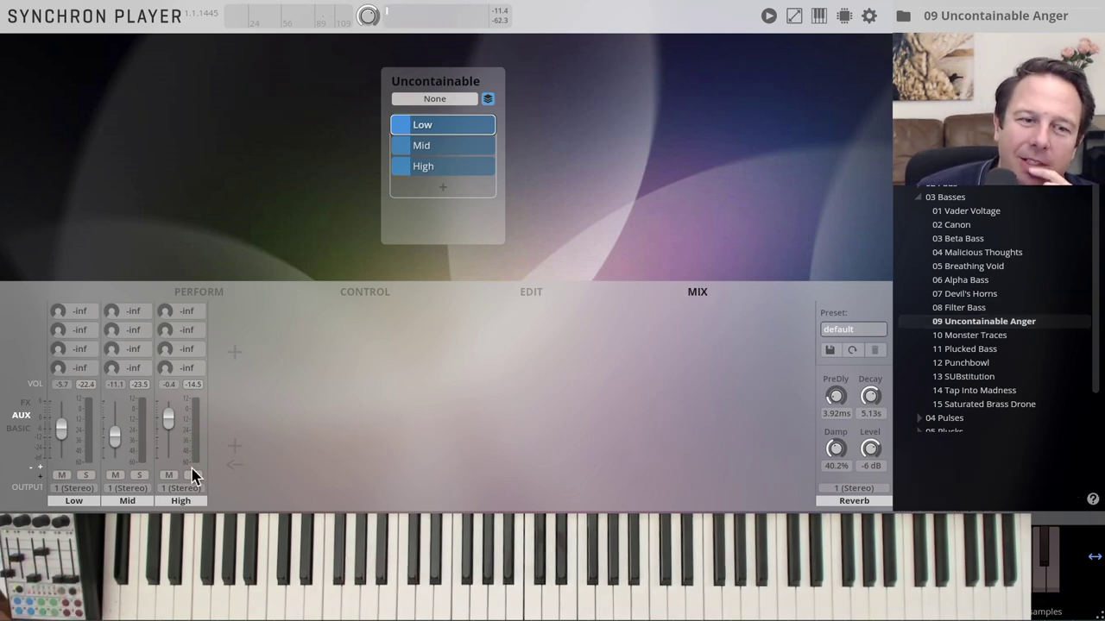
click(25, 402)
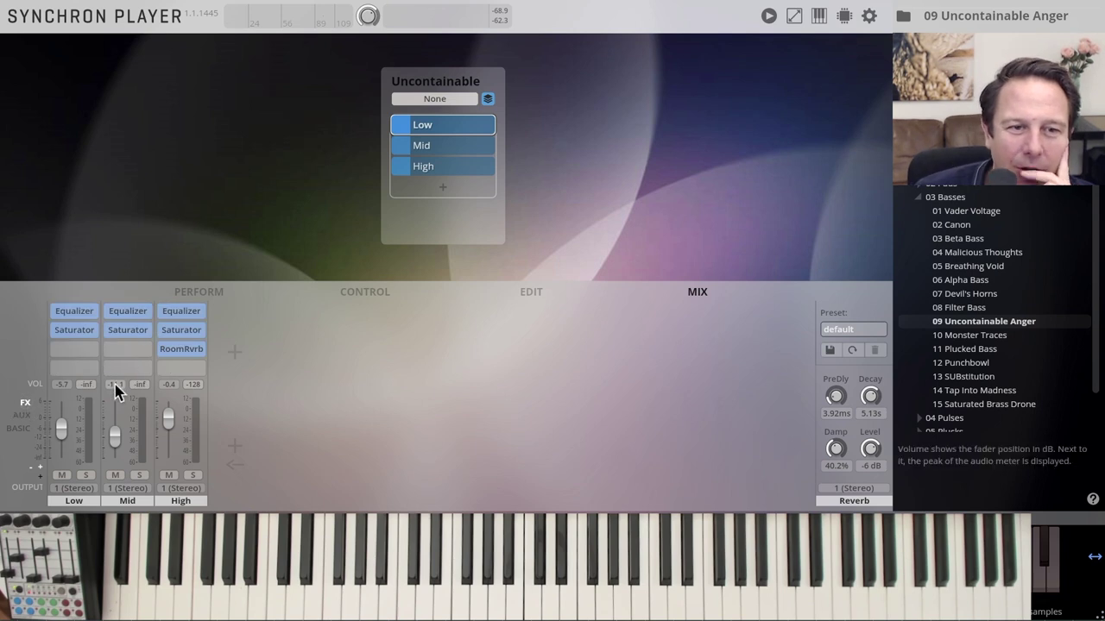
Lower the Low Saturator drive, bypass the High Saturator, and pull the Mid fader to -6.5
click(71, 333)
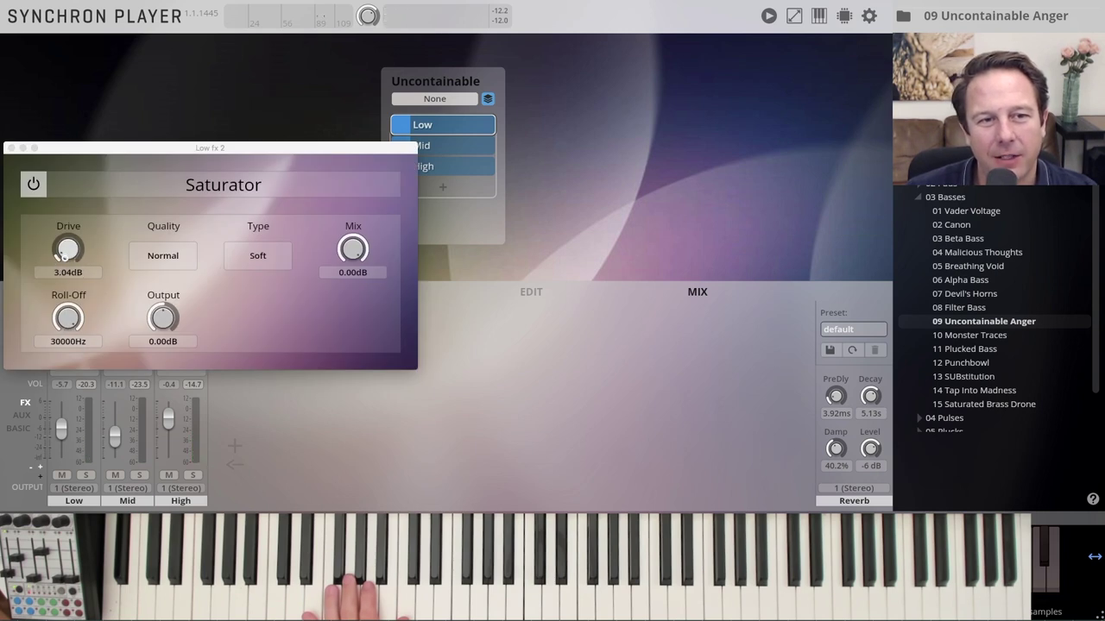
drag(62, 256, 62, 267)
click(11, 147)
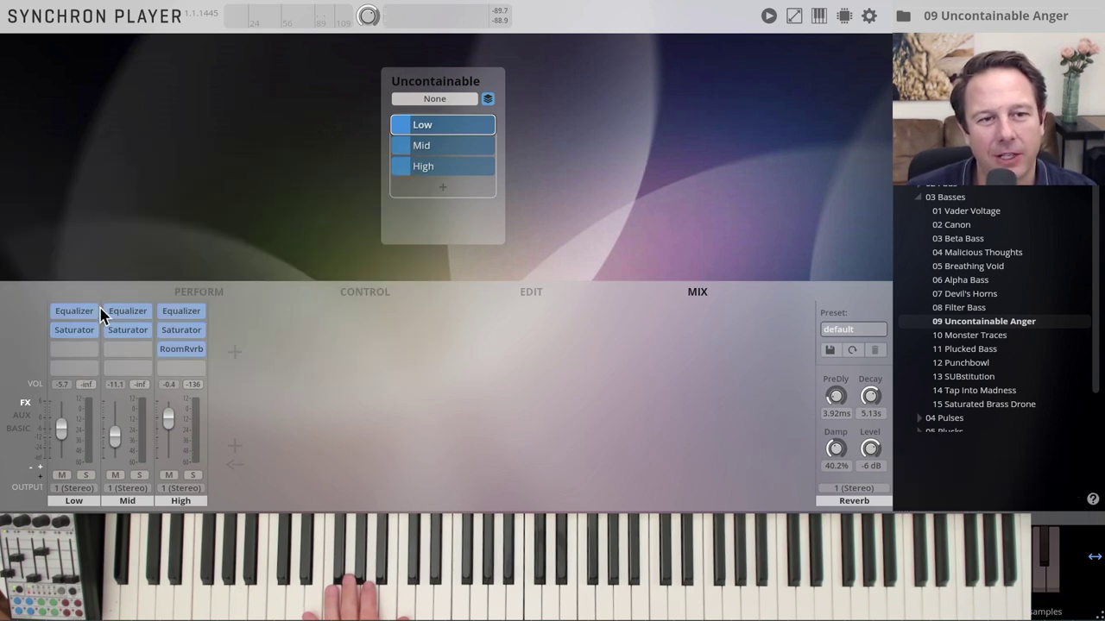
click(165, 330)
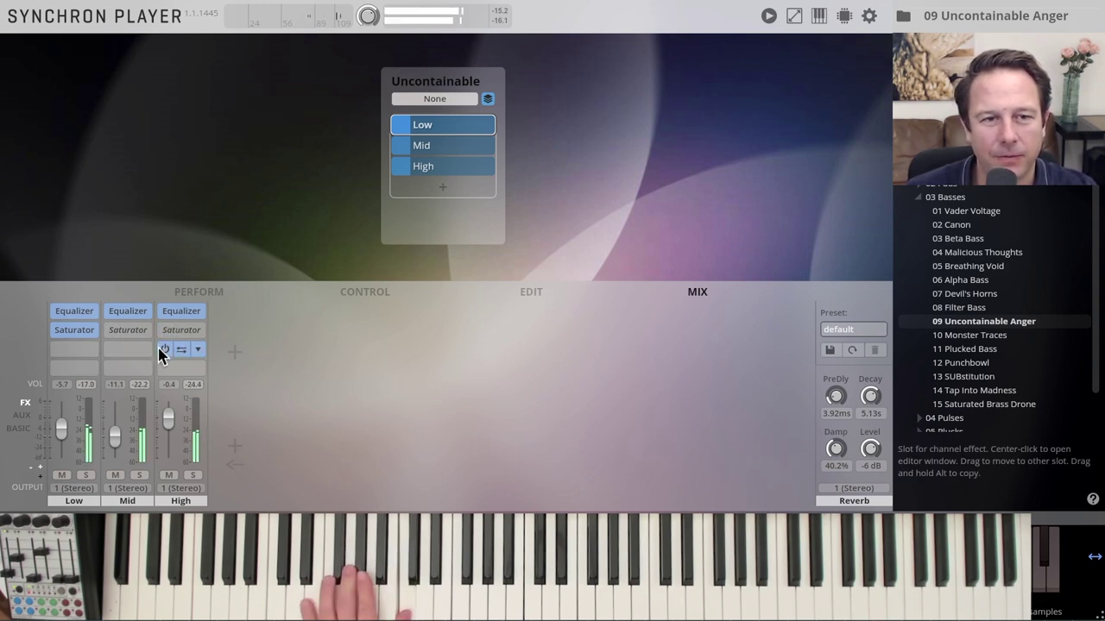
scroll(121, 432, up, 3)
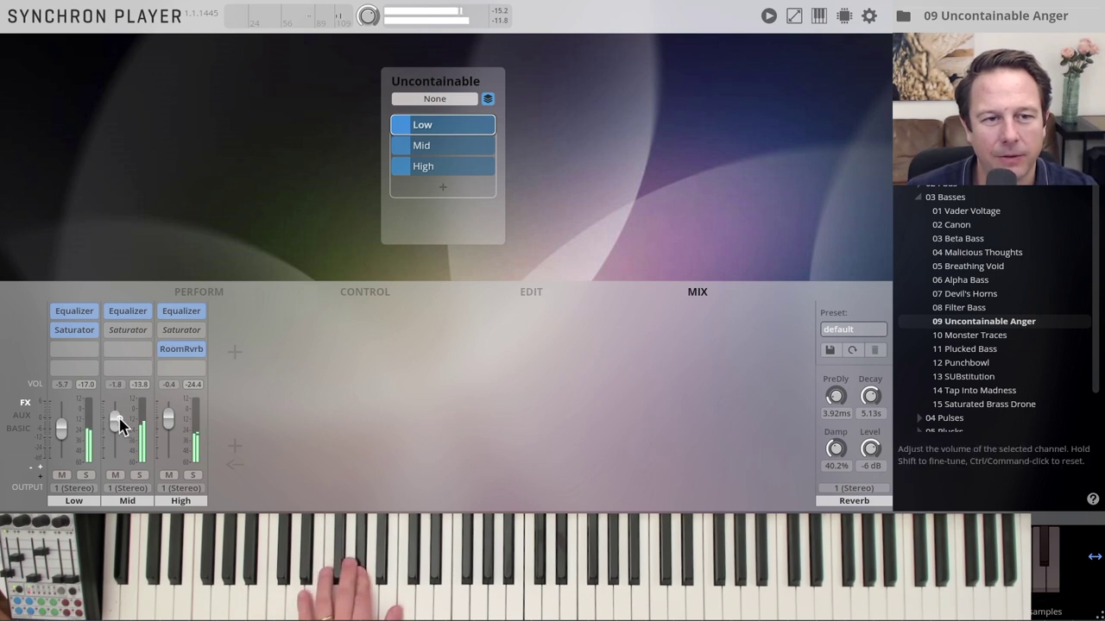
drag(120, 427, 119, 445)
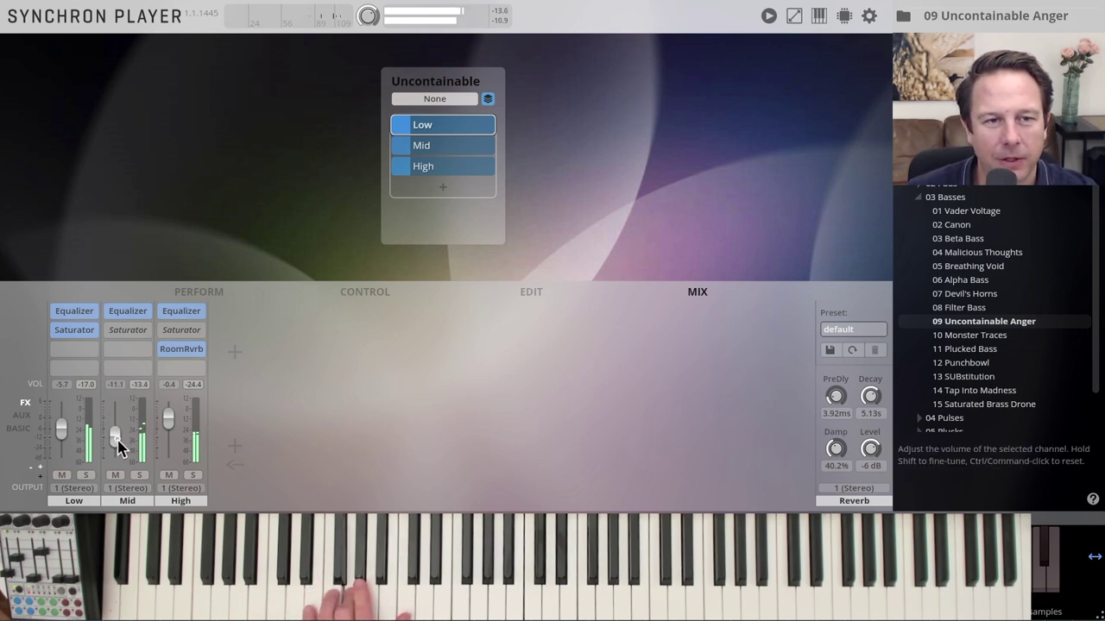
Re-enable the Mid Saturator with Mix at -9.22 dB and reduced Drive
click(129, 330)
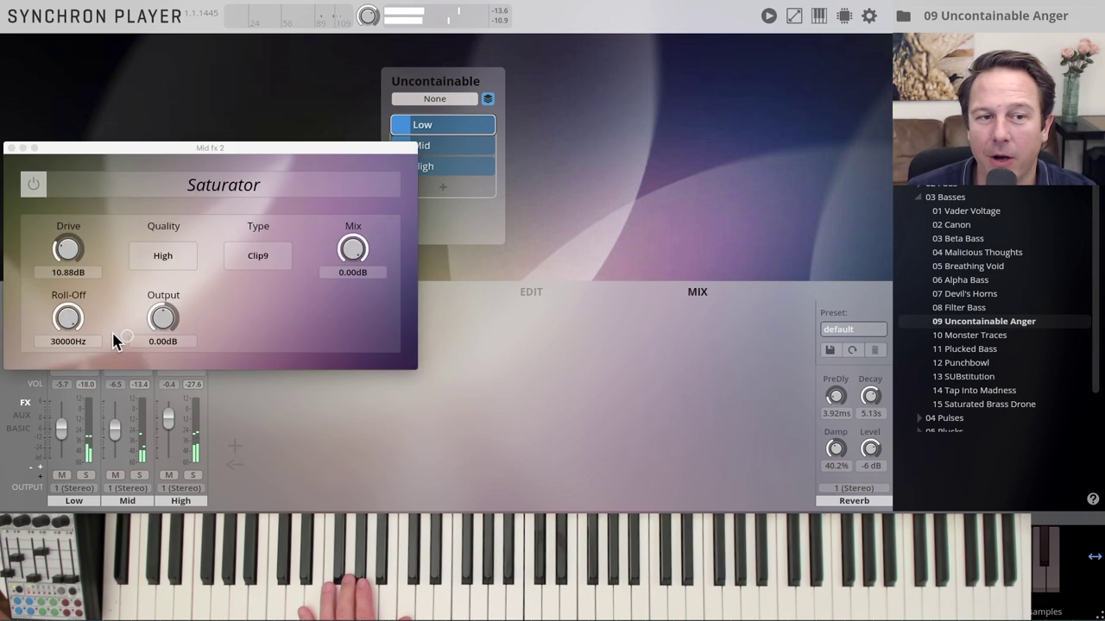
click(33, 183)
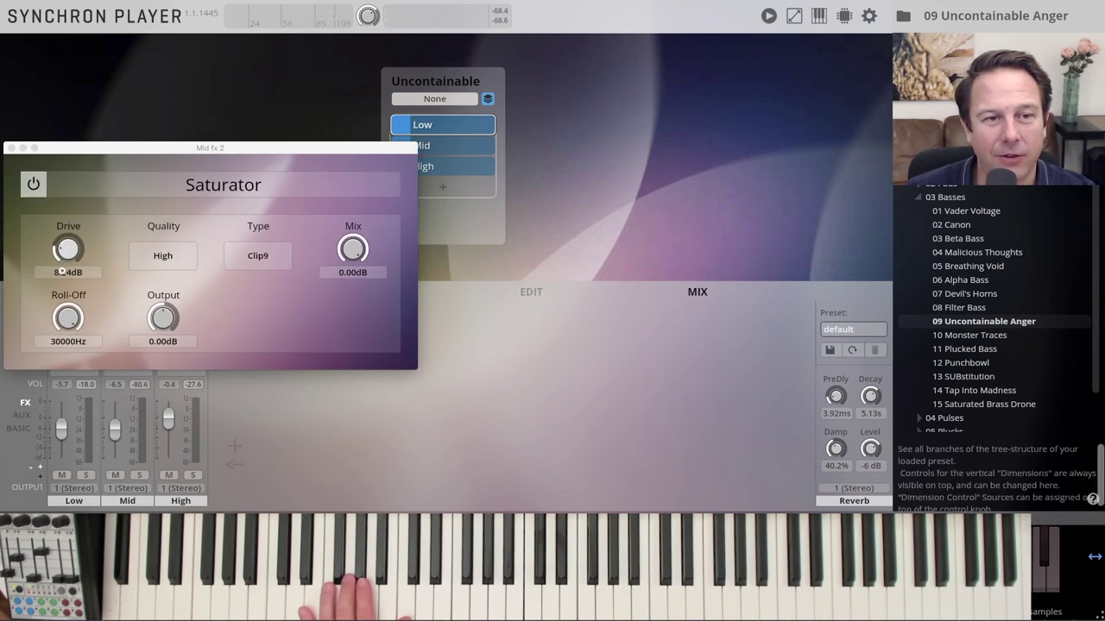
drag(357, 269, 353, 318)
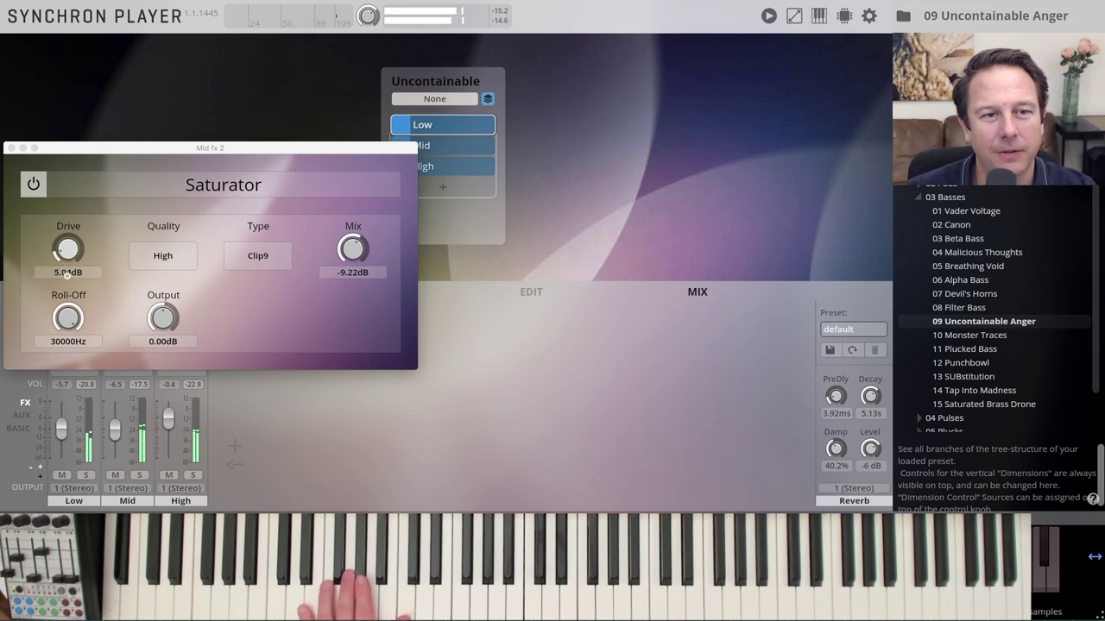
drag(69, 282, 74, 292)
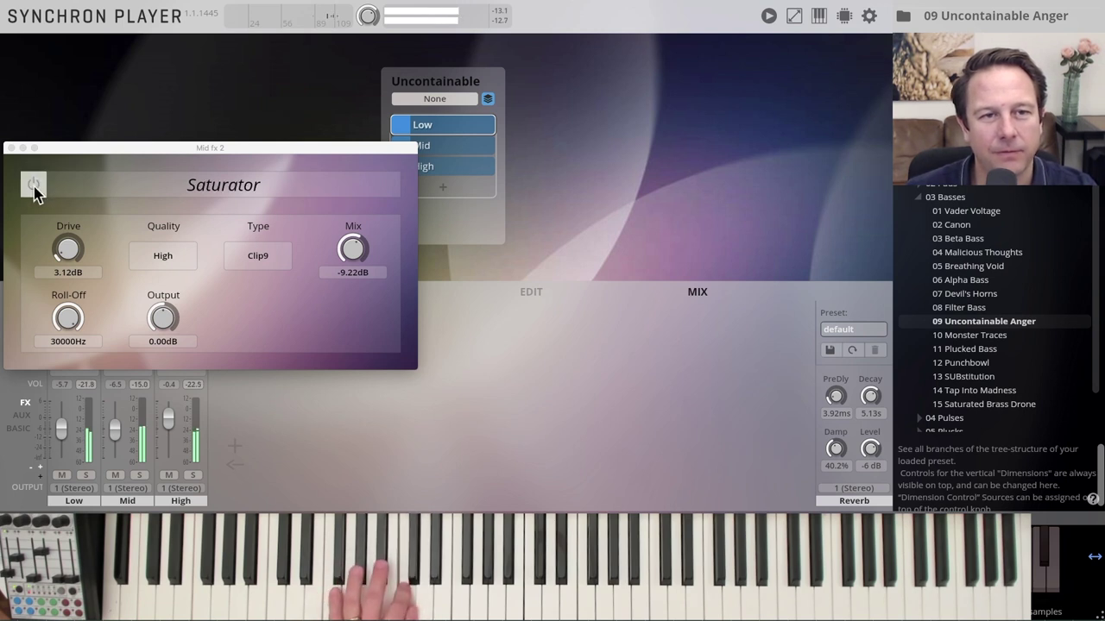
Raise the High channel RoomRvrb predelay to 296 ms
click(11, 149)
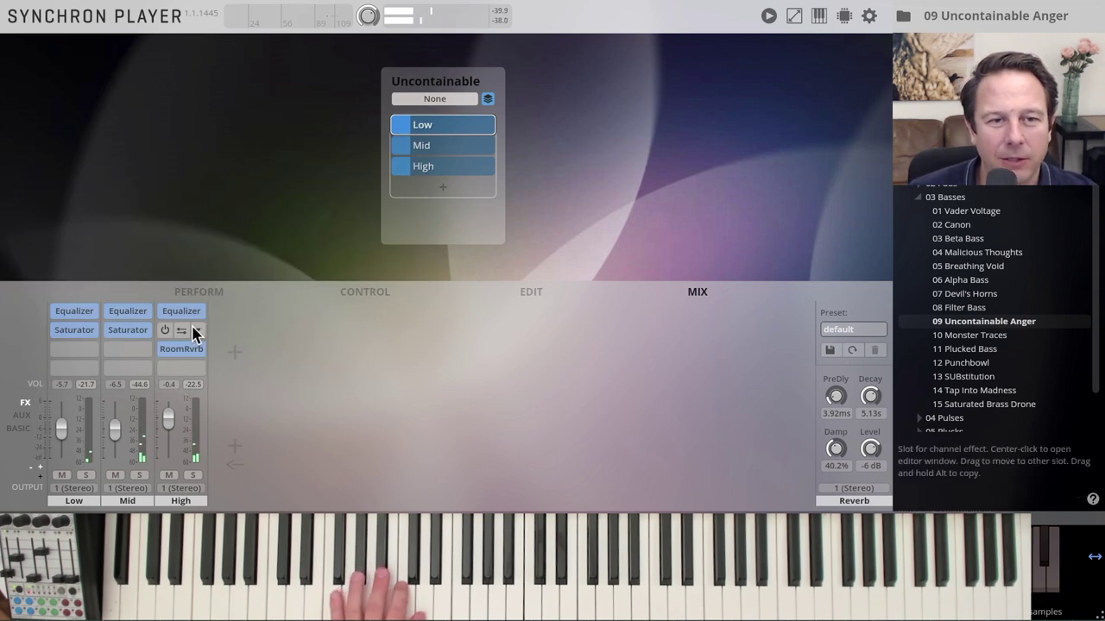
click(181, 350)
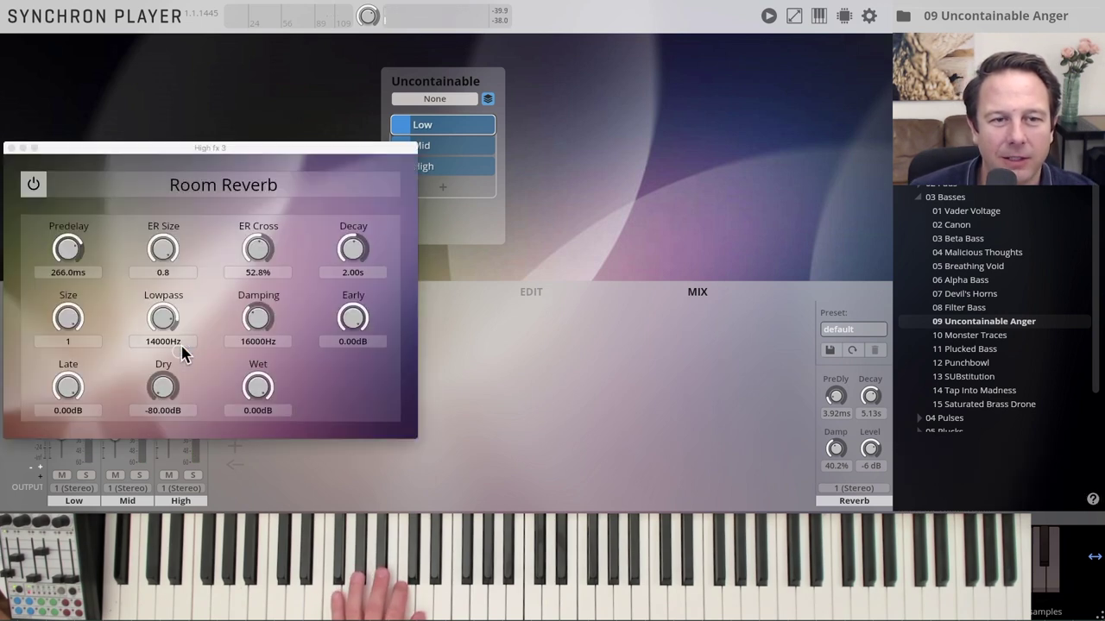
drag(69, 248, 48, 175)
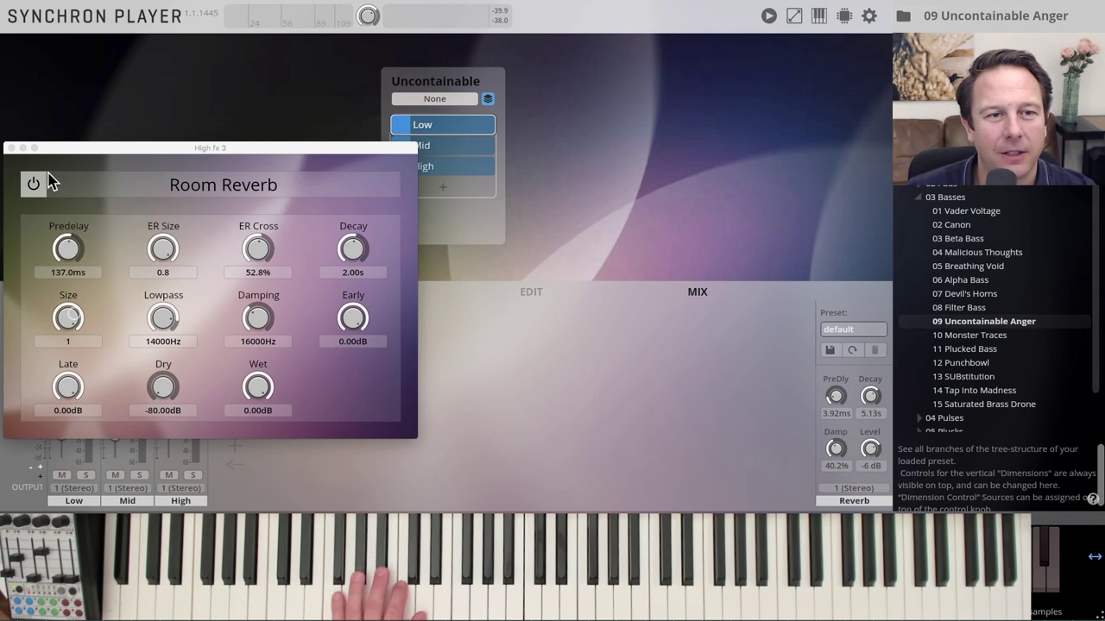
click(11, 148)
Set the High Saturator to Drive 9.20 dB, Roll-Off 464 Hz and Mix -14.42 dB
click(182, 334)
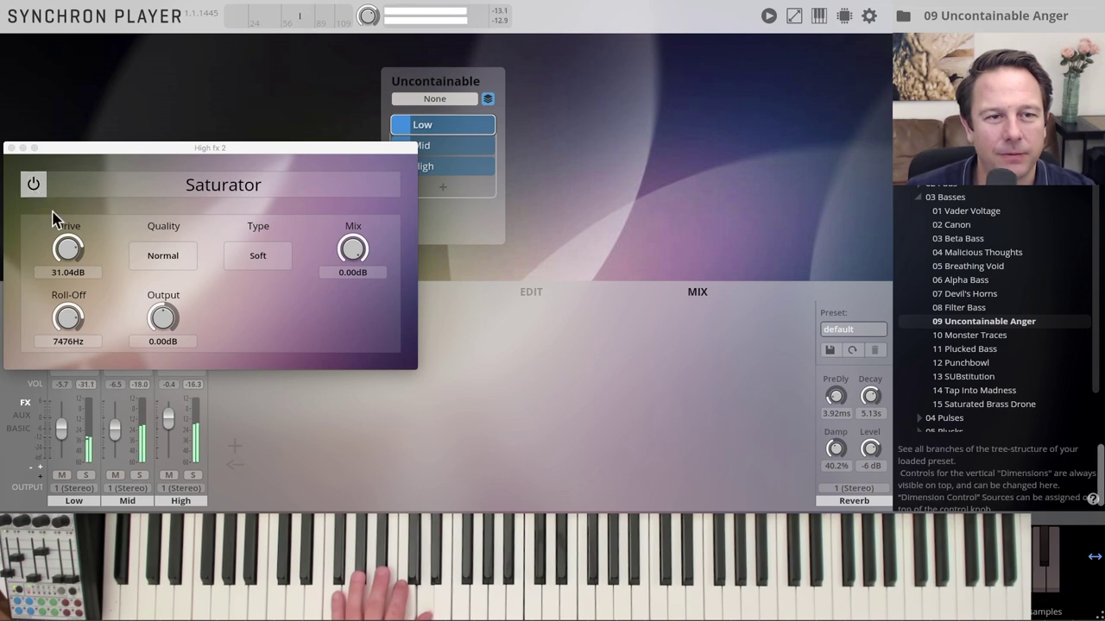
drag(58, 232, 74, 259)
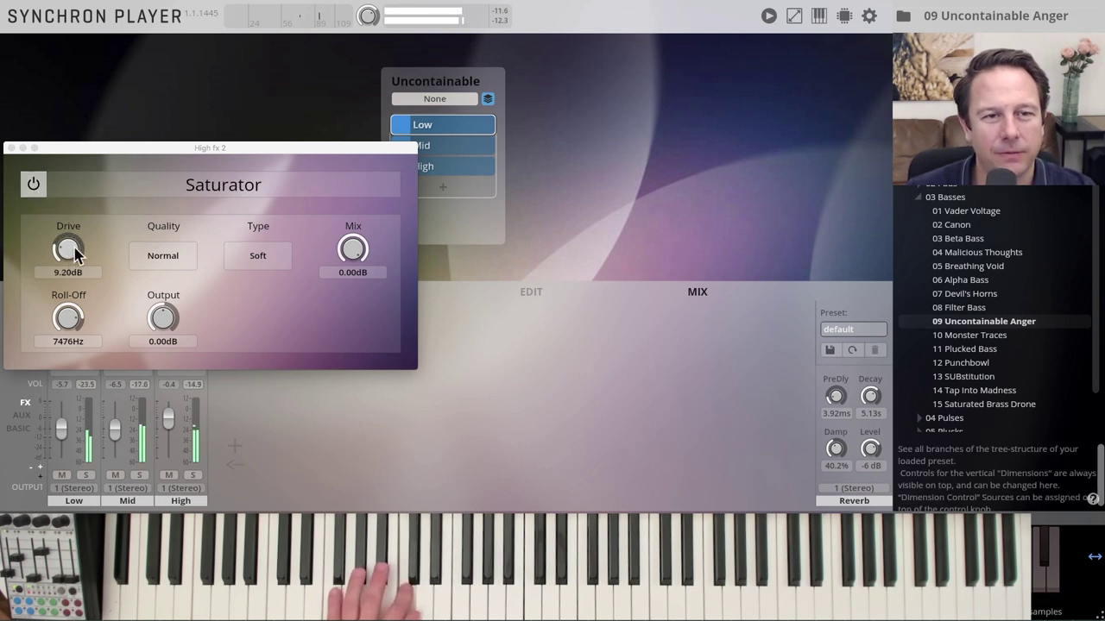
drag(68, 318, 68, 341)
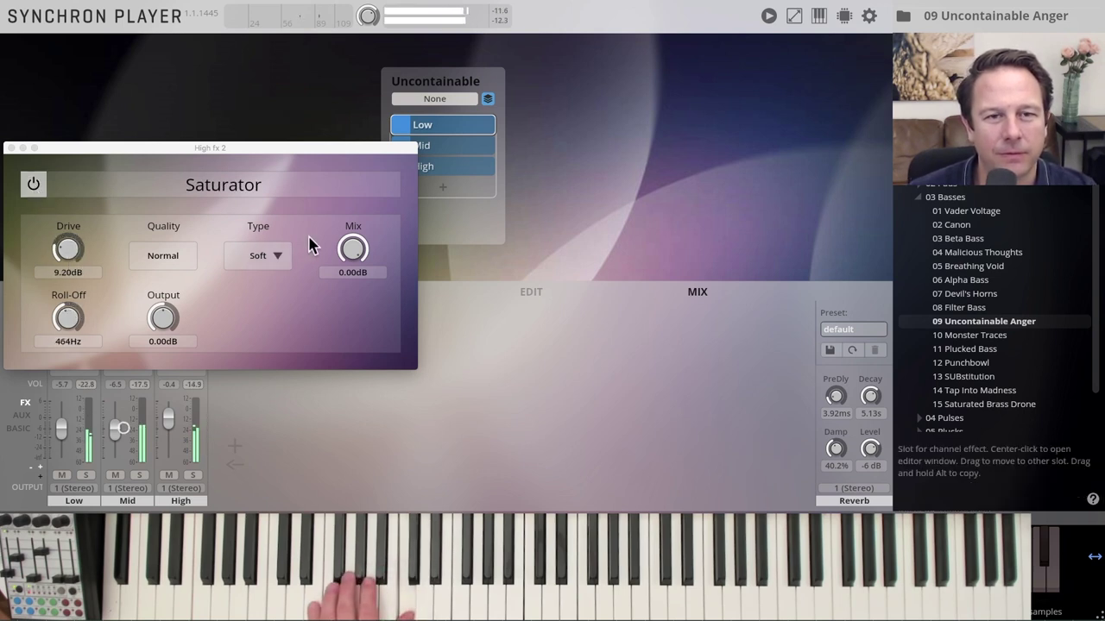
drag(352, 248, 352, 244)
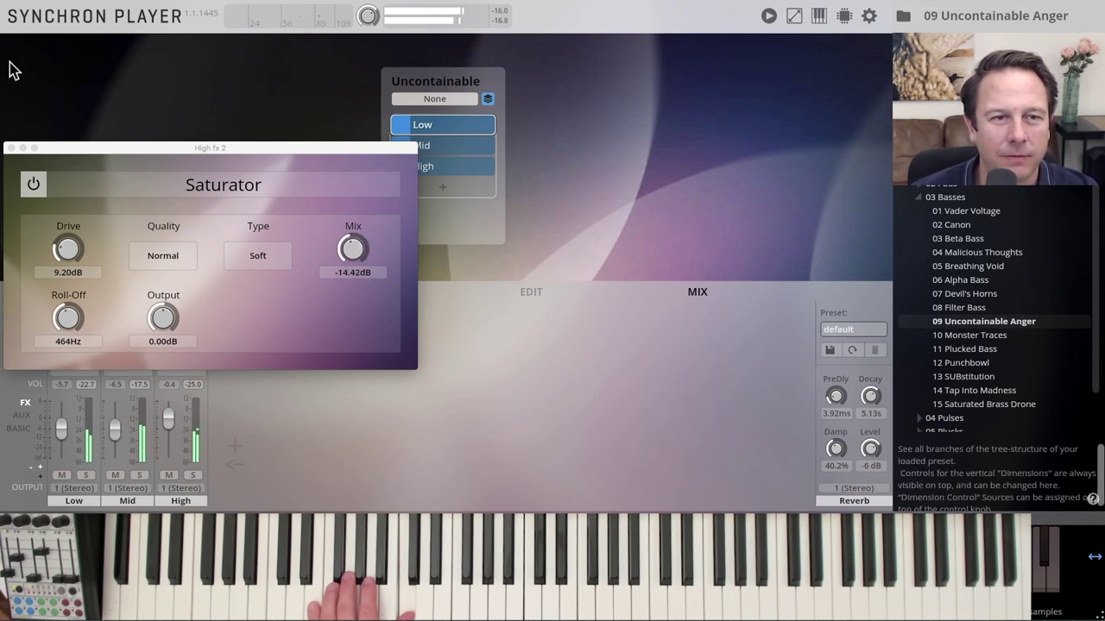
Reset Low Saturator Drive to 0.00 dB, lower its Mix to -36.83 dB, then check the Mid Saturator
click(11, 148)
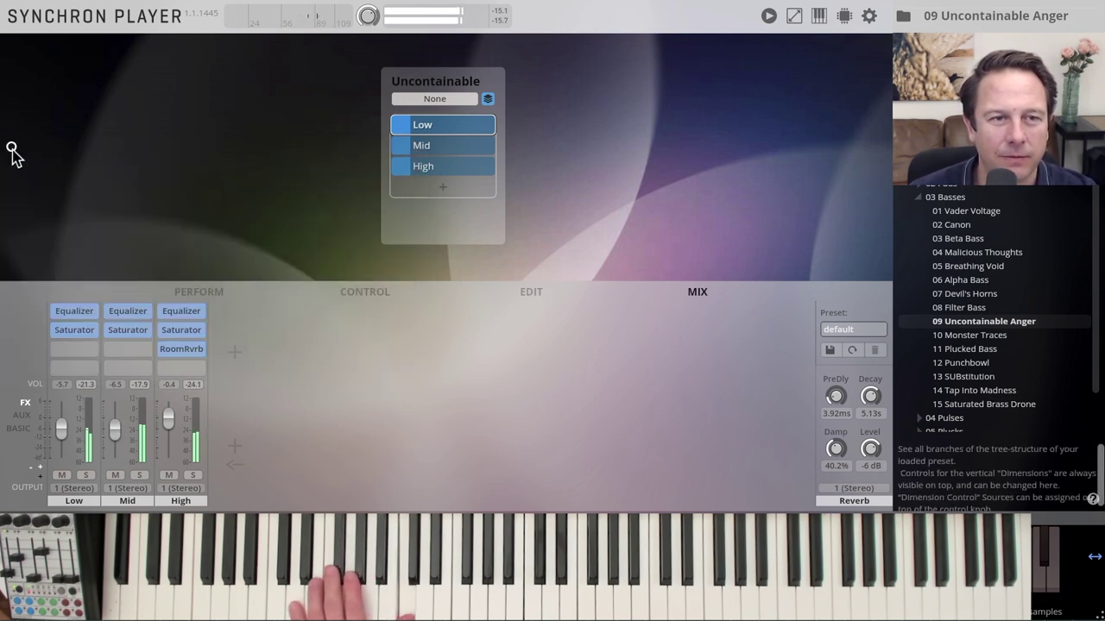
click(72, 332)
double_click(66, 249)
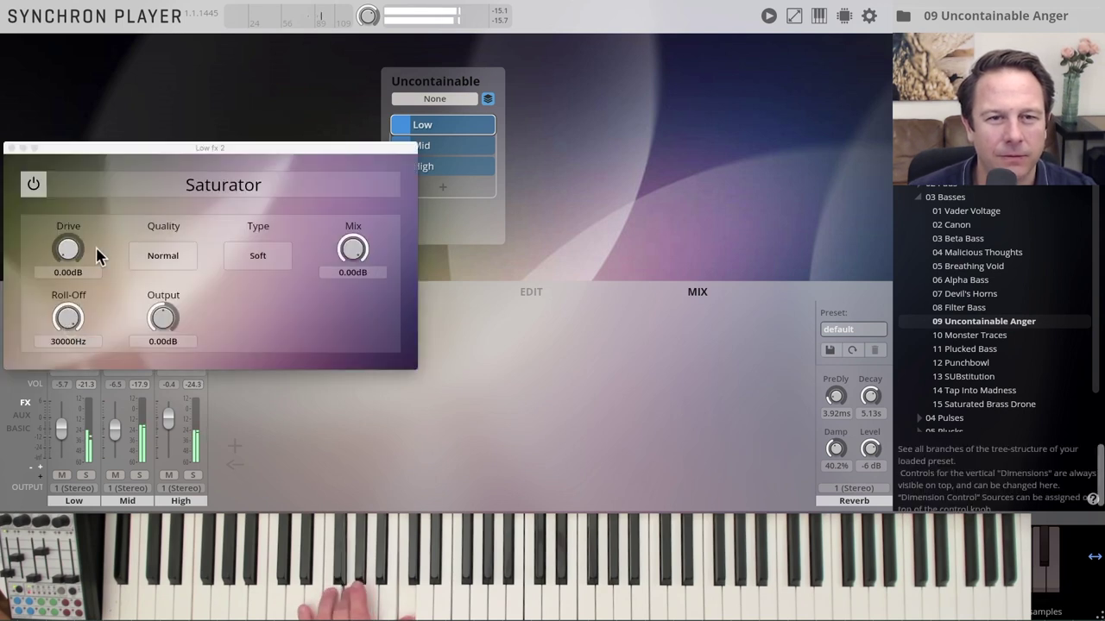
drag(349, 249, 361, 342)
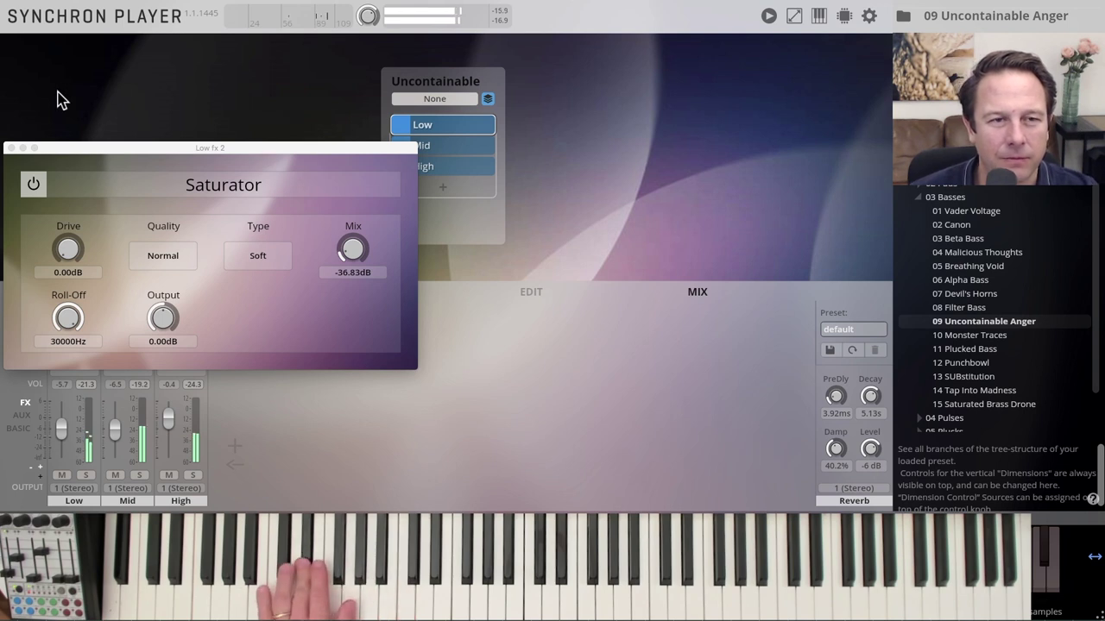
click(10, 149)
mouse_move(127, 330)
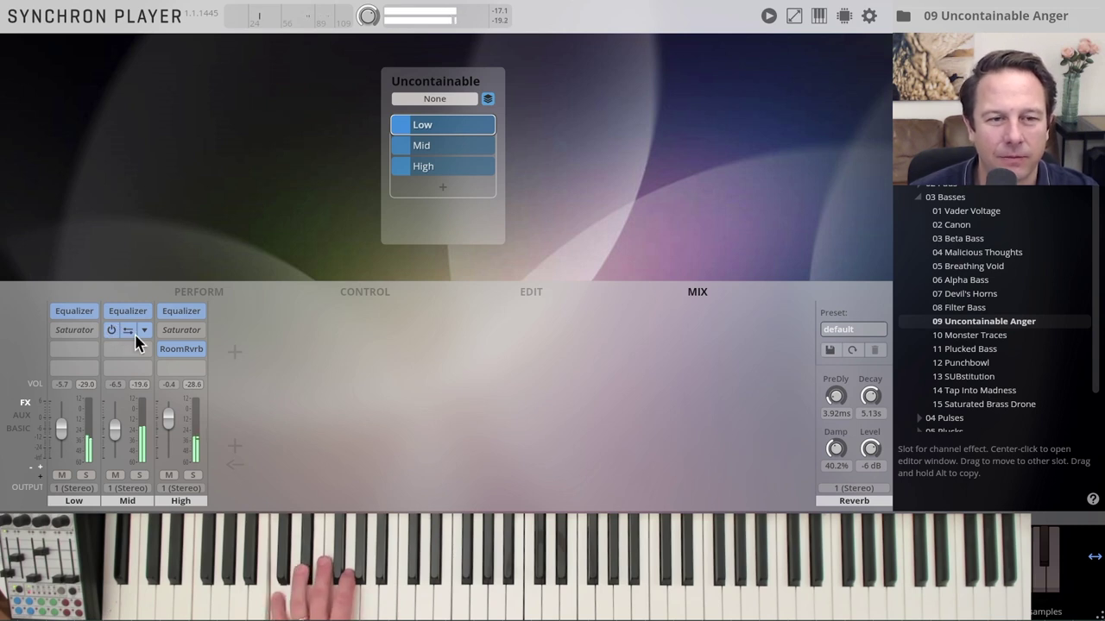
click(132, 333)
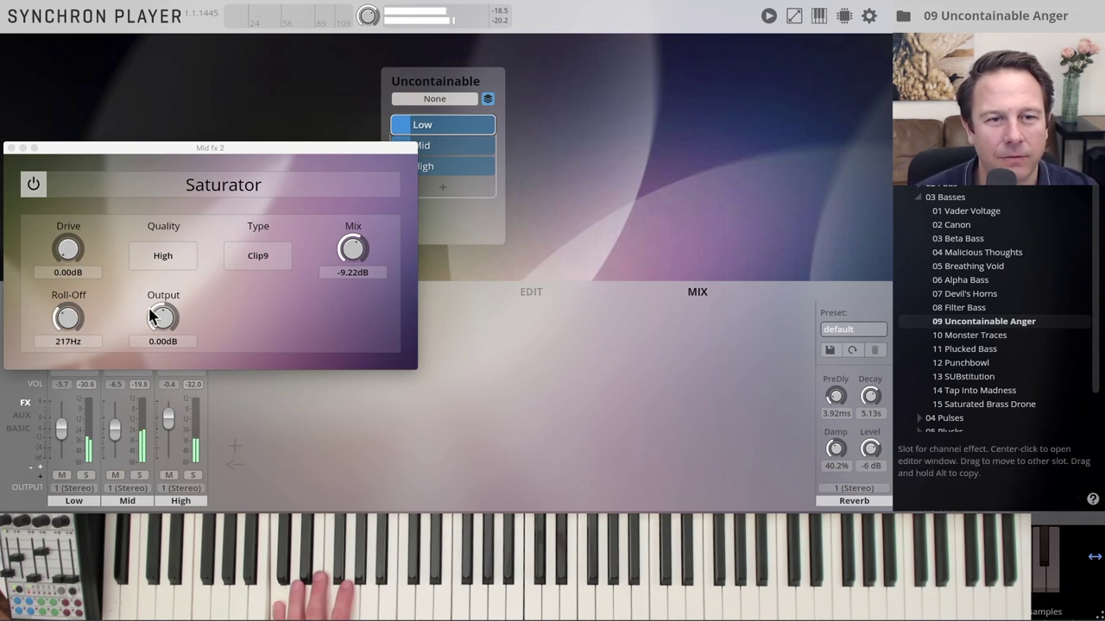
click(11, 148)
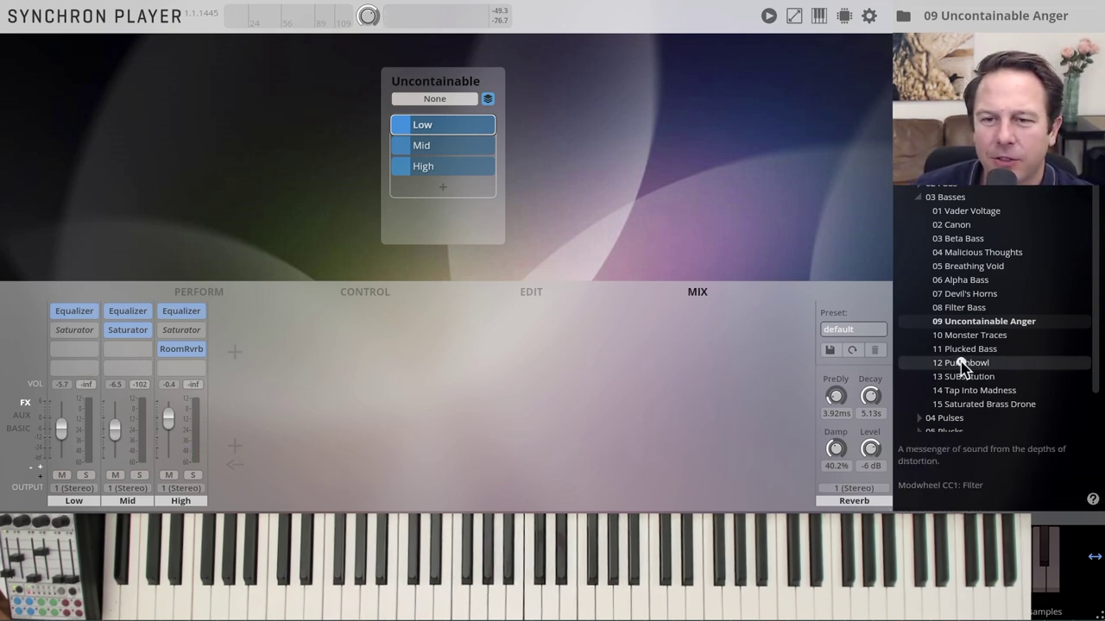
Drag 12 Punchbowl from Basses onto the player, loading its Bass 1–4 layers
drag(831, 370, 538, 365)
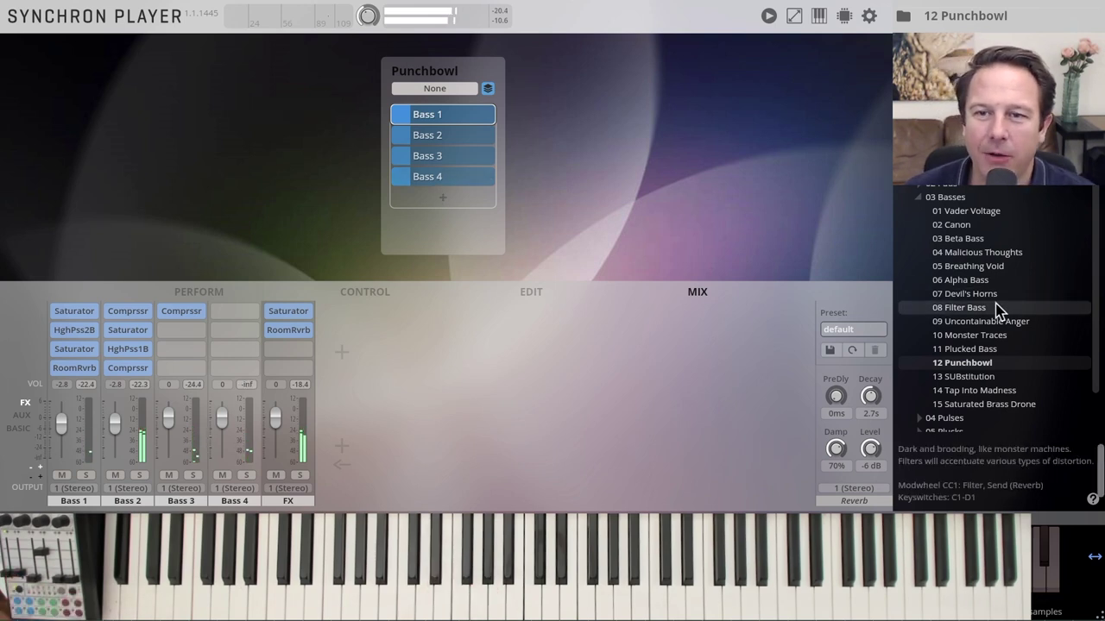
scroll(975, 232, down, 3)
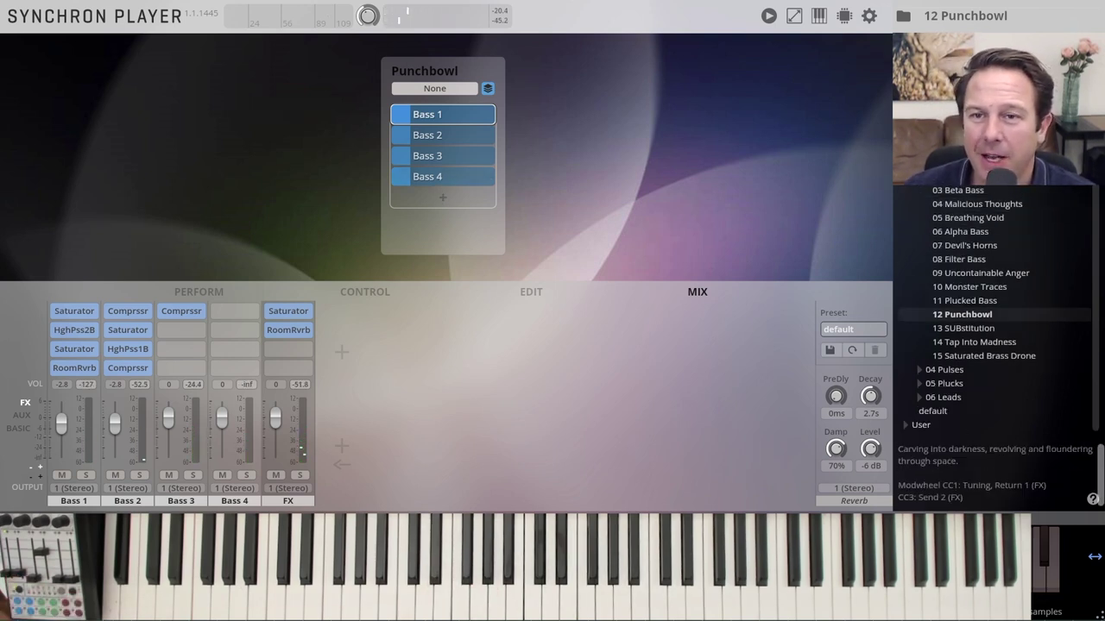
Switch the browser to the Pulses folder, audition 01 Barrax, then load 04 Crystalline
scroll(975, 259, up, 3)
click(919, 188)
click(920, 255)
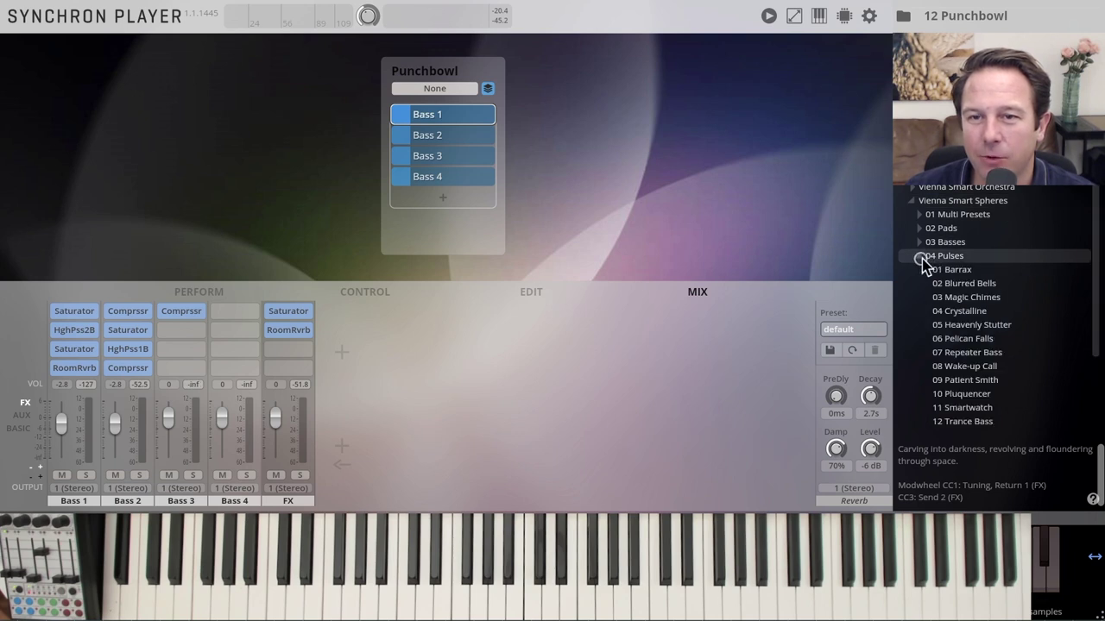
double_click(938, 281)
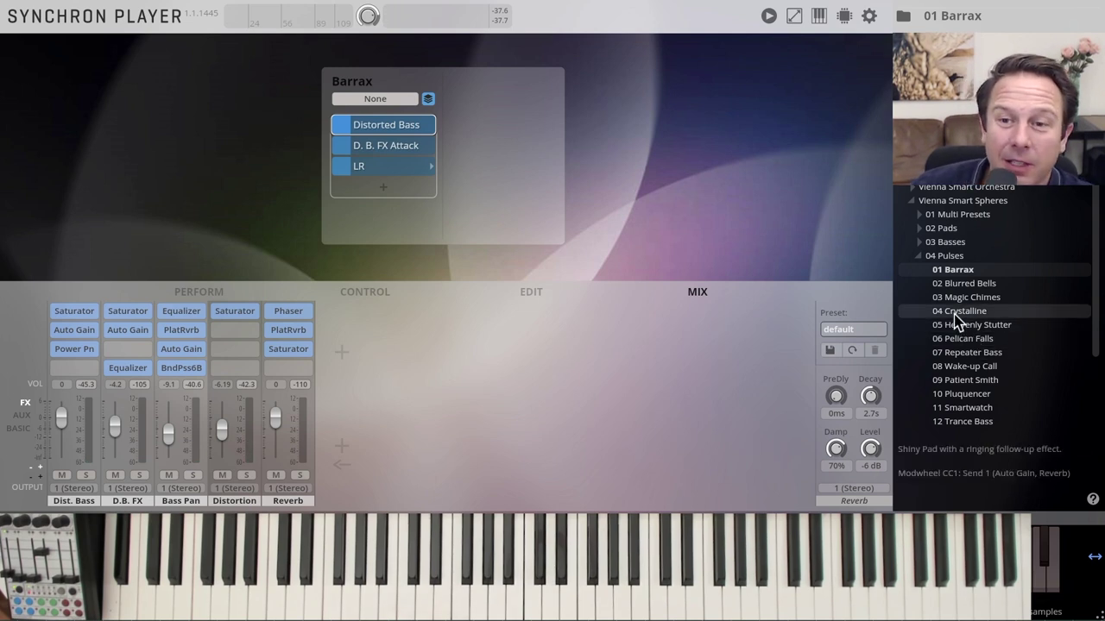
double_click(954, 312)
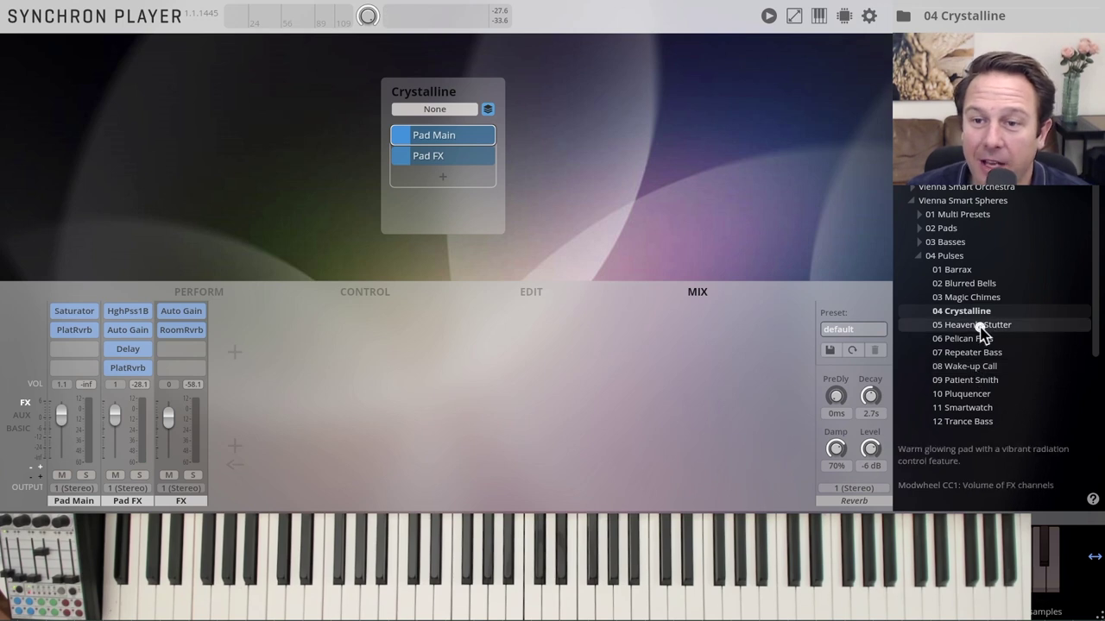
Audition the 05 Heavenly Stutter and 08 Wake-up Call pulse presets
double_click(979, 326)
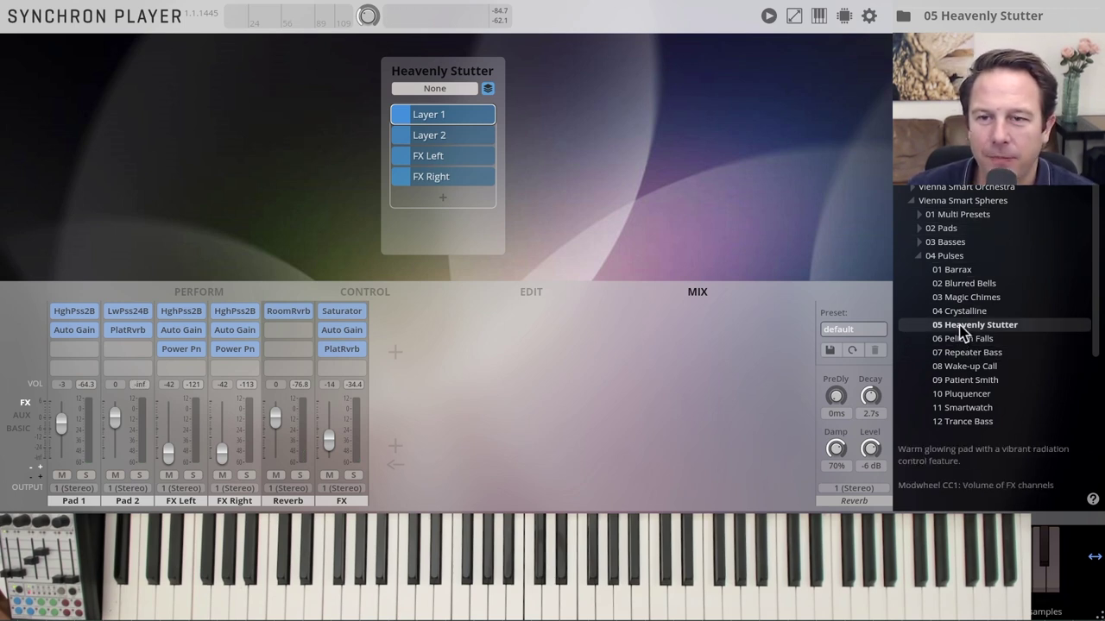
double_click(965, 366)
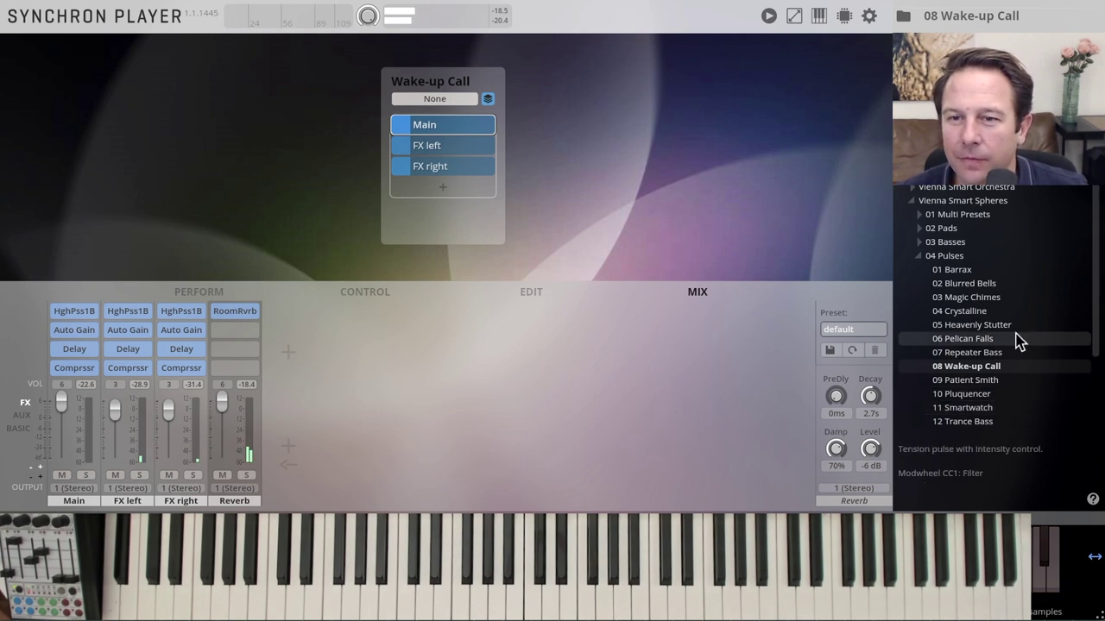
scroll(1021, 341, down, 3)
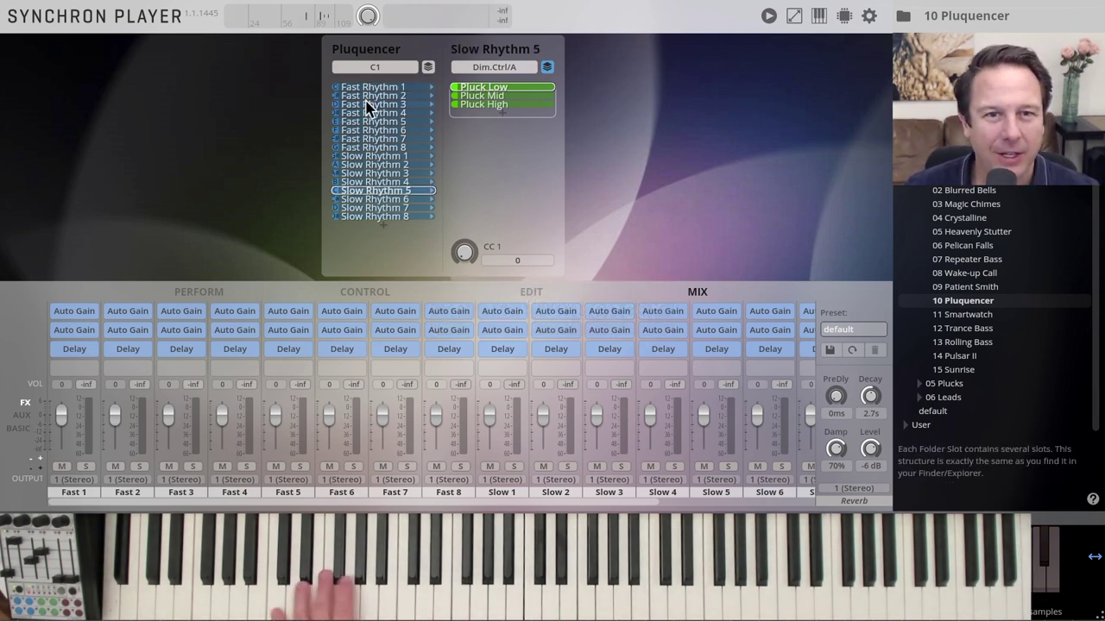
Switch Pluquencer to its Fast Rhythm 3 pattern
click(371, 105)
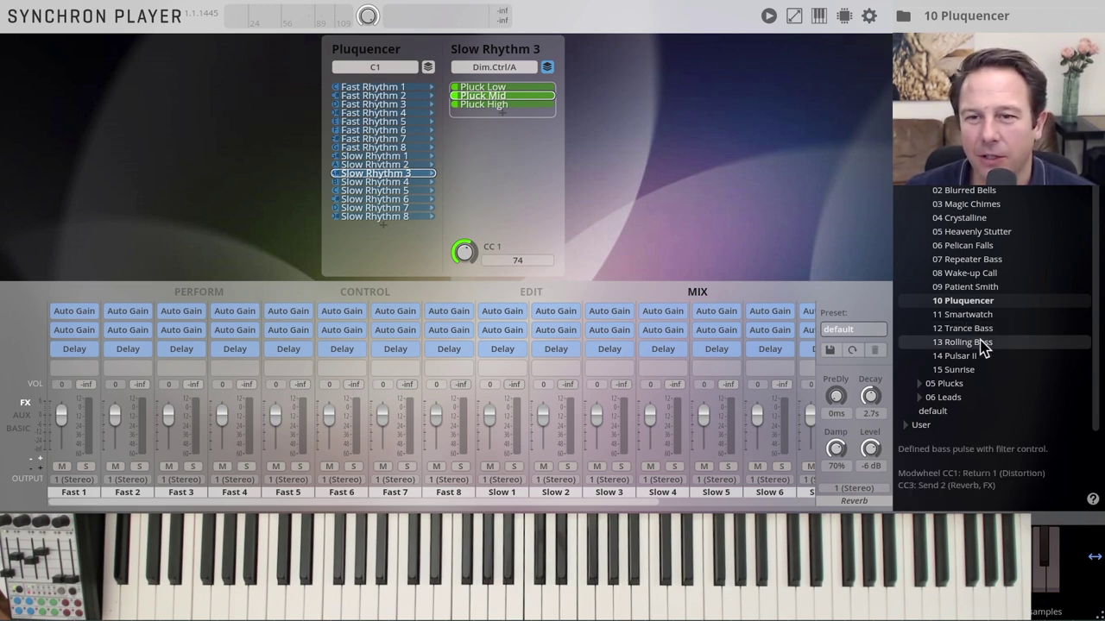
Load 13 Rolling Bass and collapse the Pulses folder
double_click(948, 343)
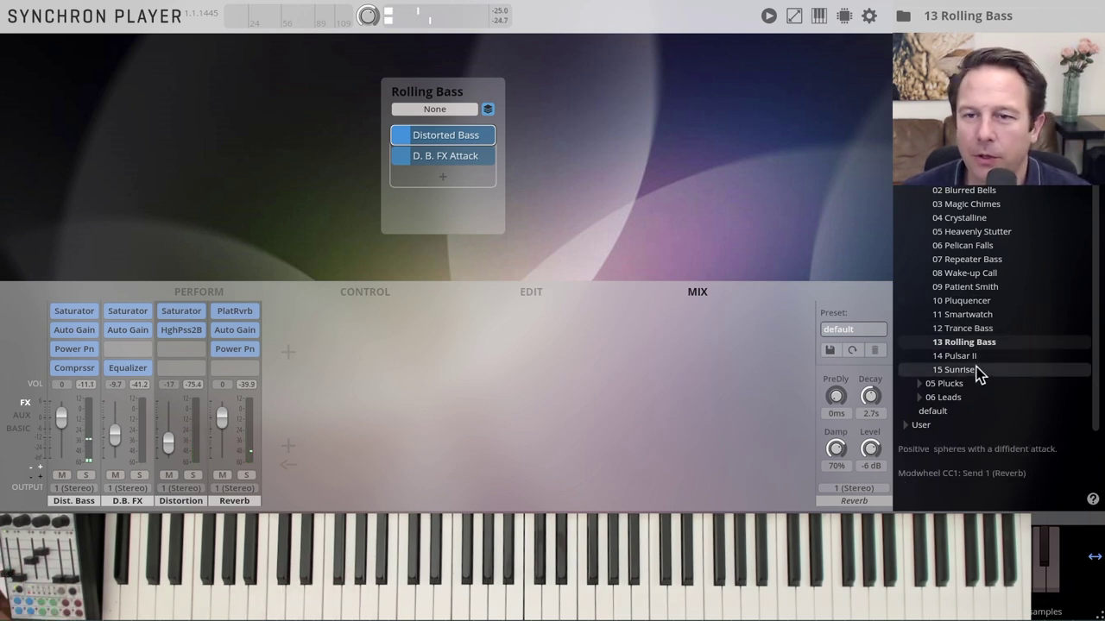
scroll(921, 188, up, 3)
click(920, 240)
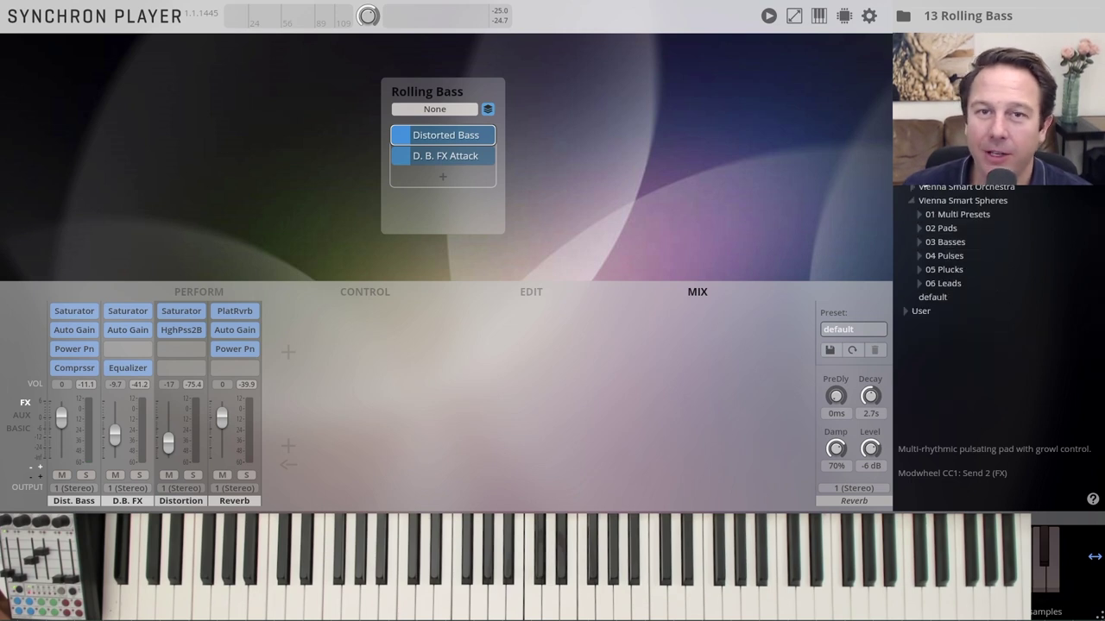
Expand the Plucks folder and load 04 Inner Child
click(920, 269)
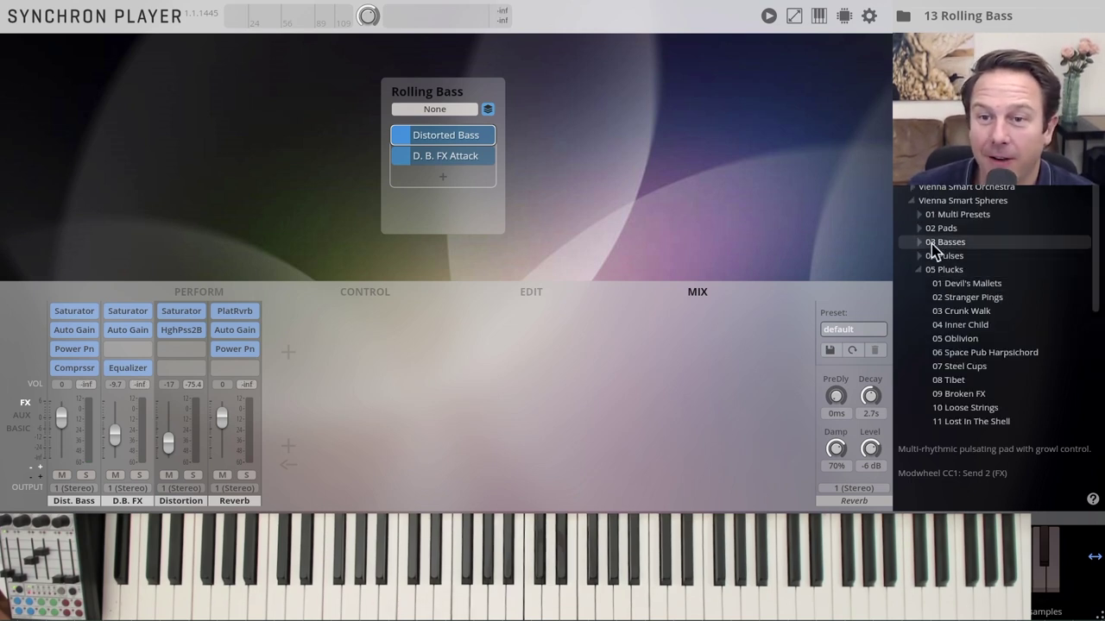
click(961, 326)
double_click(1031, 324)
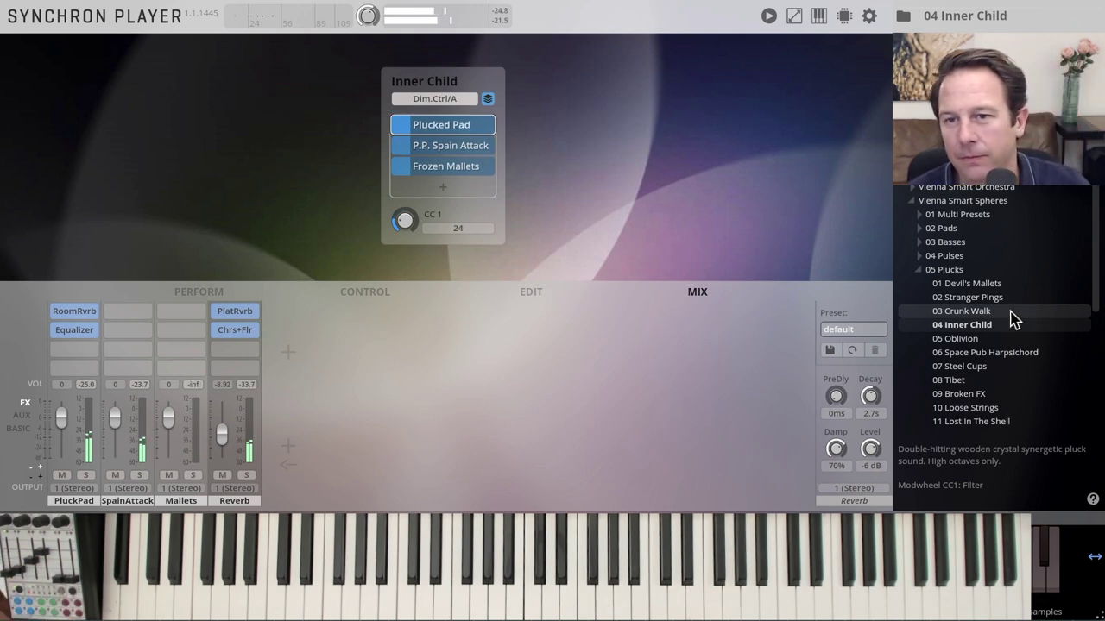
Load 08 Tibet and adjust its Delay channel volume
double_click(952, 381)
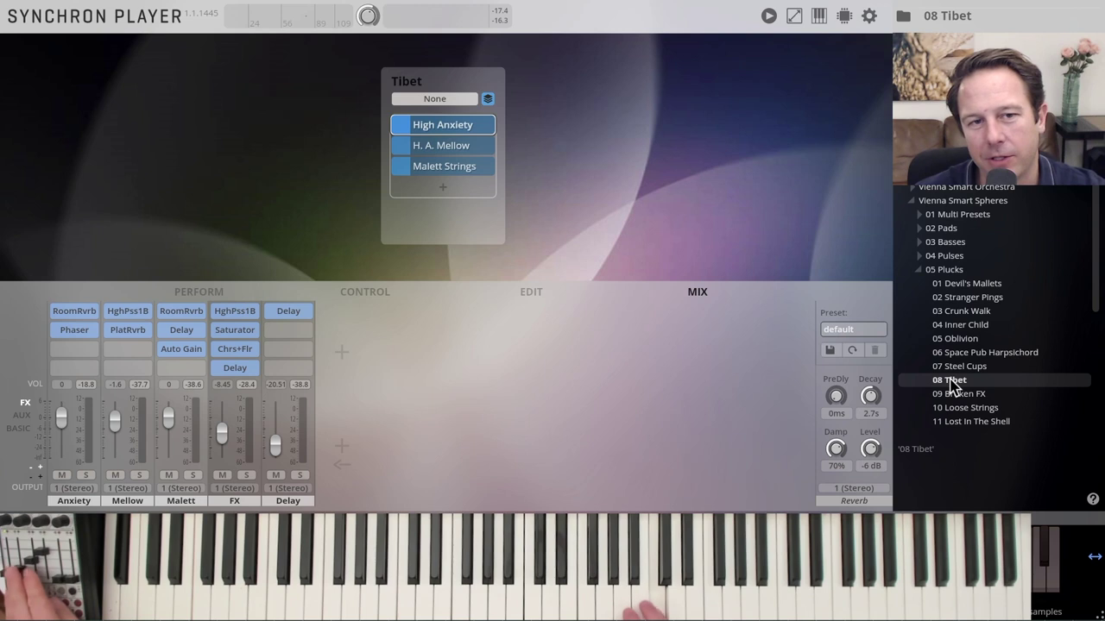
ctrl+click(278, 444)
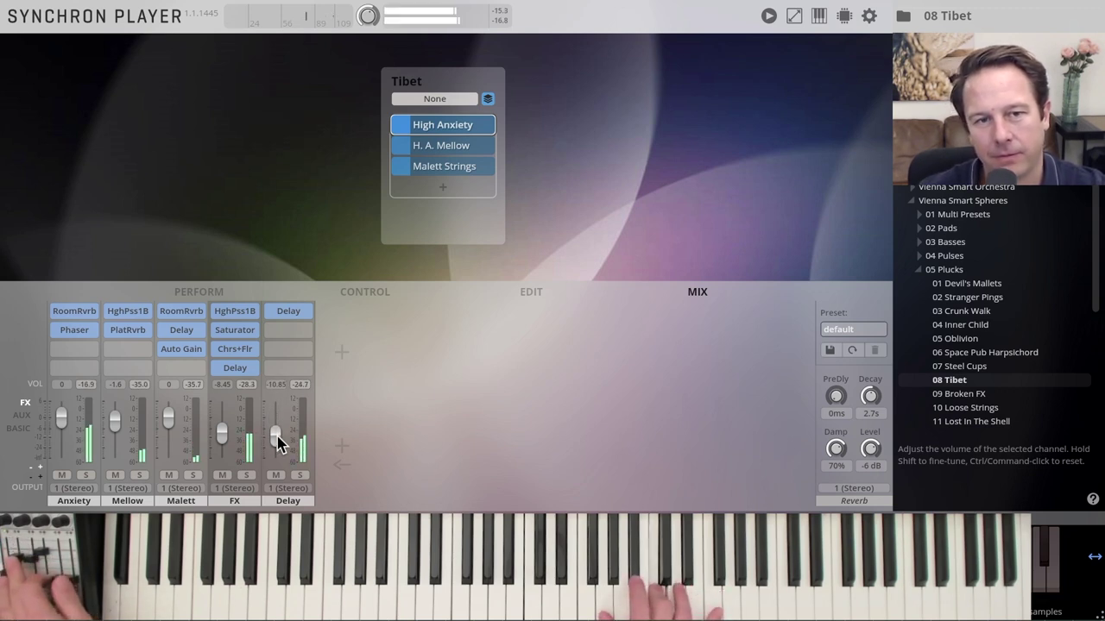
ctrl+click(278, 443)
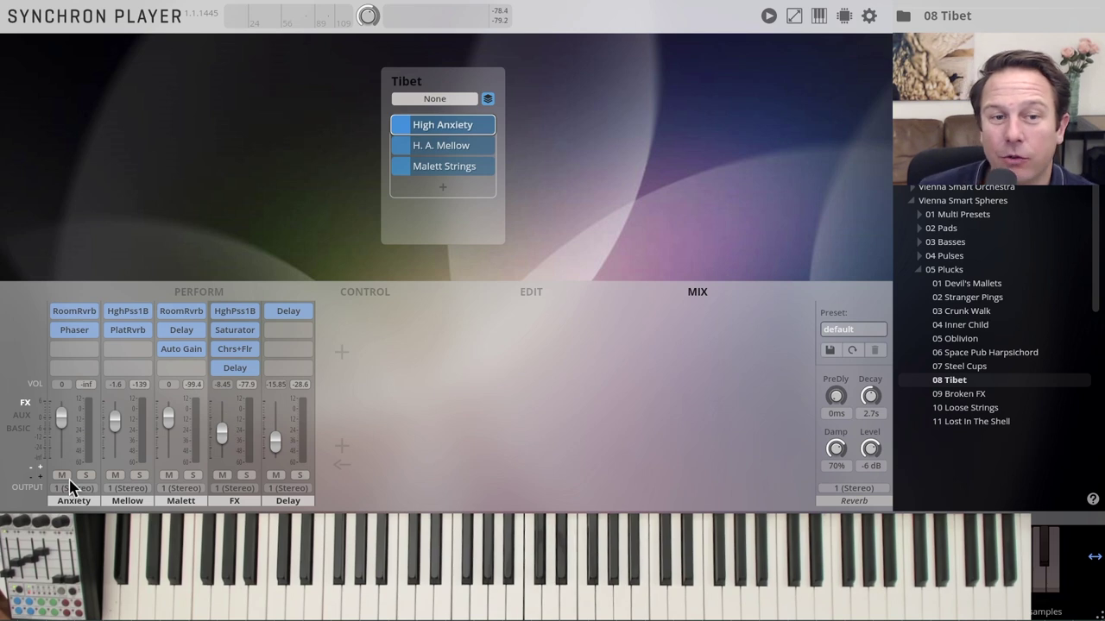
scroll(1018, 362, down, 2)
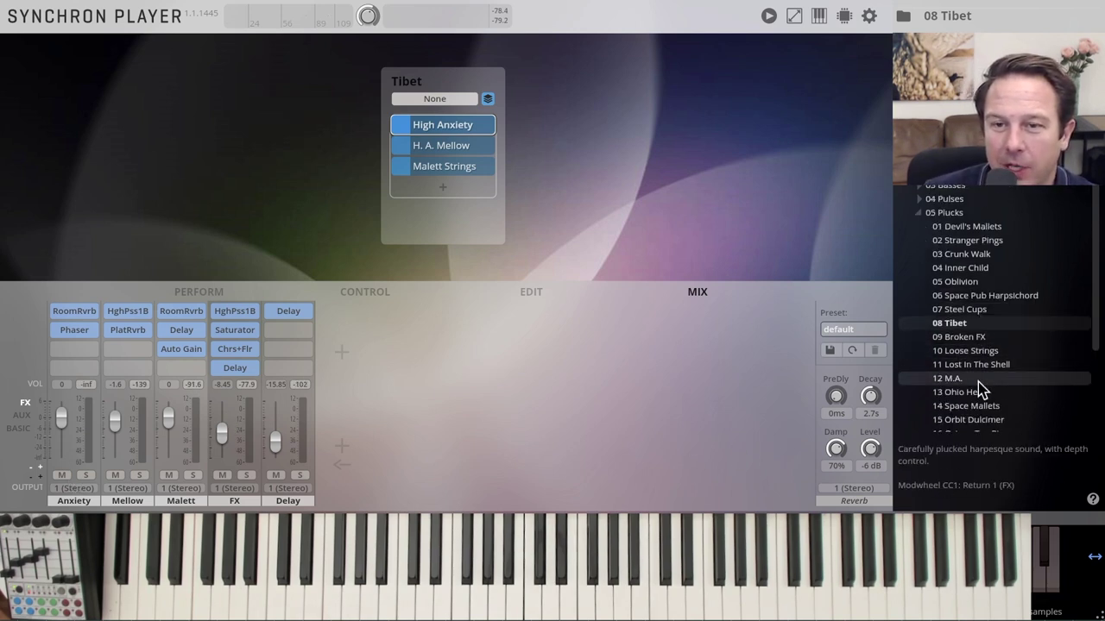
Load 12 M.A., then the 18 Stuck Stacks preset further down the Plucks list
double_click(973, 379)
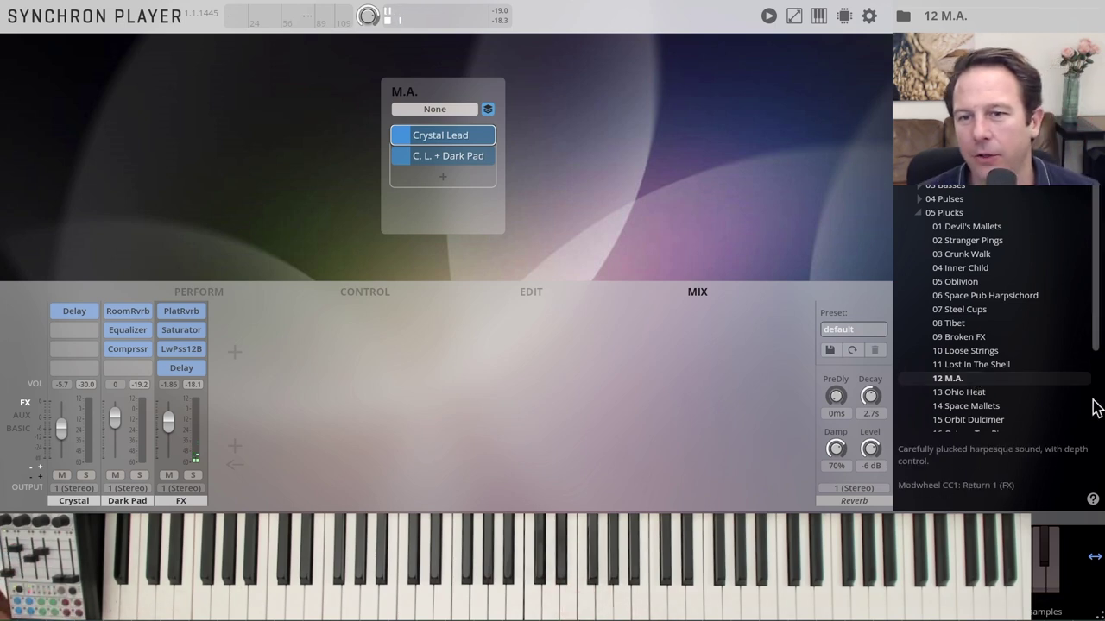
scroll(1001, 367, down, 2)
scroll(1001, 367, down, 2)
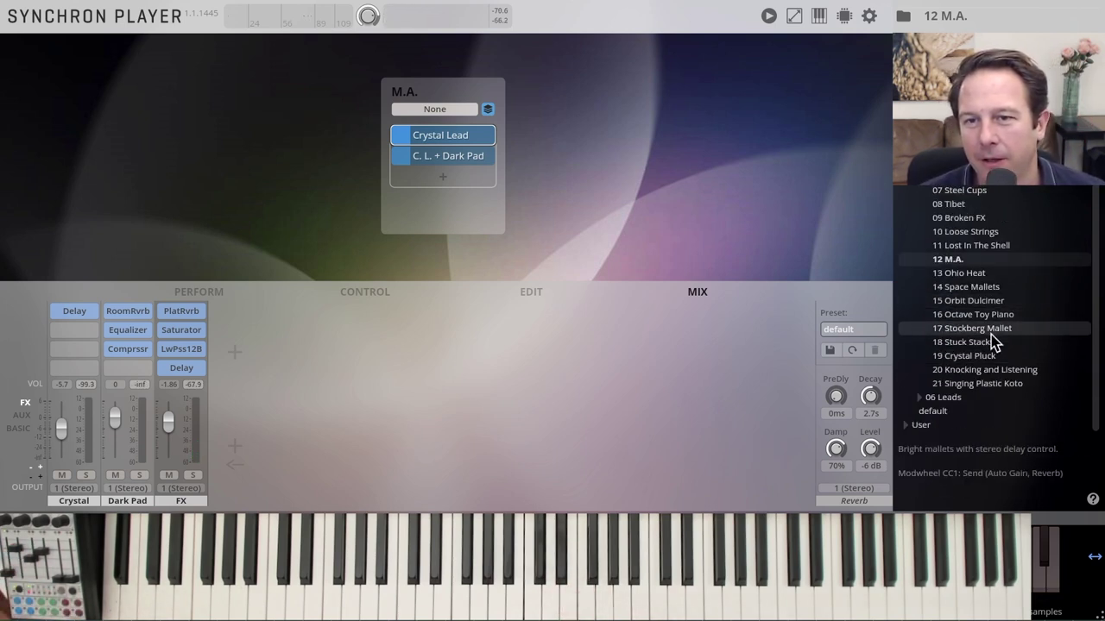
double_click(955, 345)
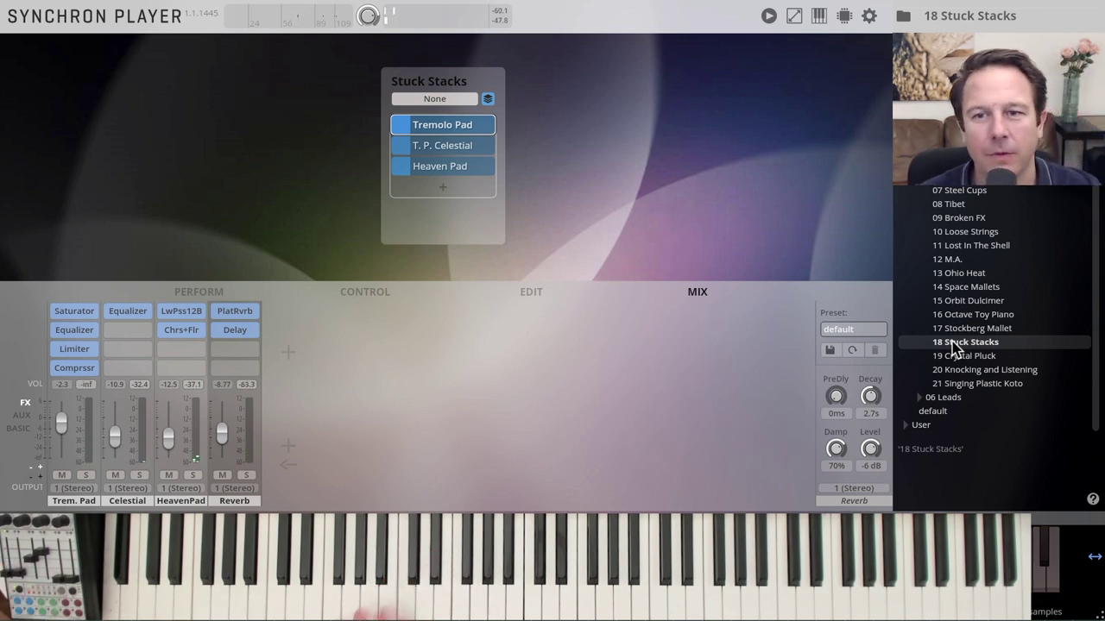
Expand the 06 Leads folder and collapse the 05 Plucks folder
click(920, 398)
scroll(911, 345, down, 3)
scroll(949, 345, down, 2)
scroll(937, 223, up, 2)
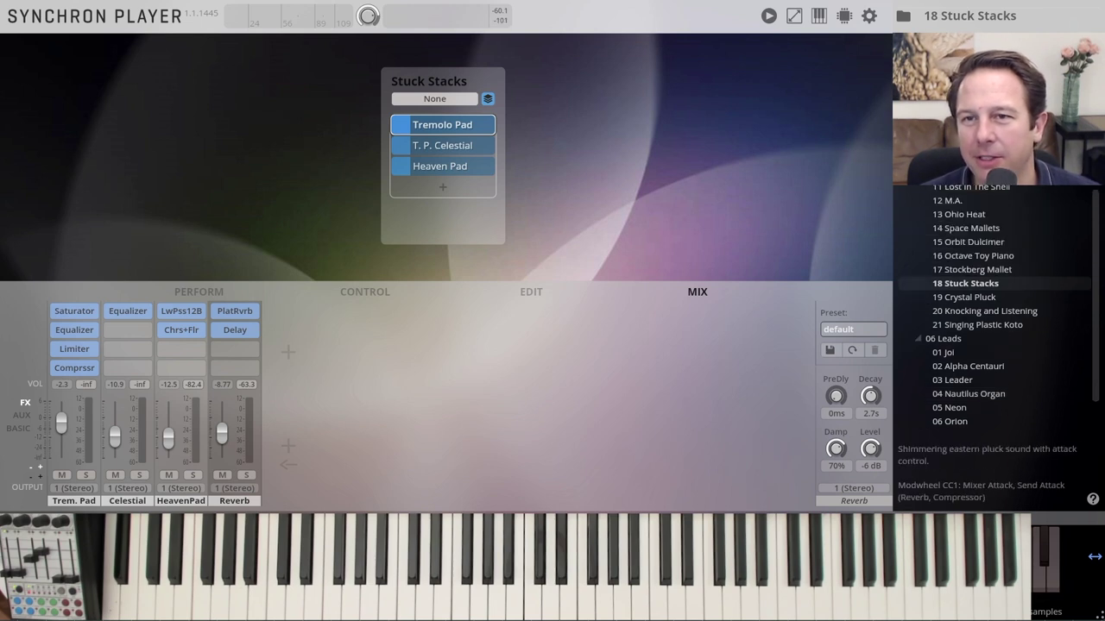
scroll(936, 223, up, 2)
scroll(958, 259, up, 3)
click(958, 214)
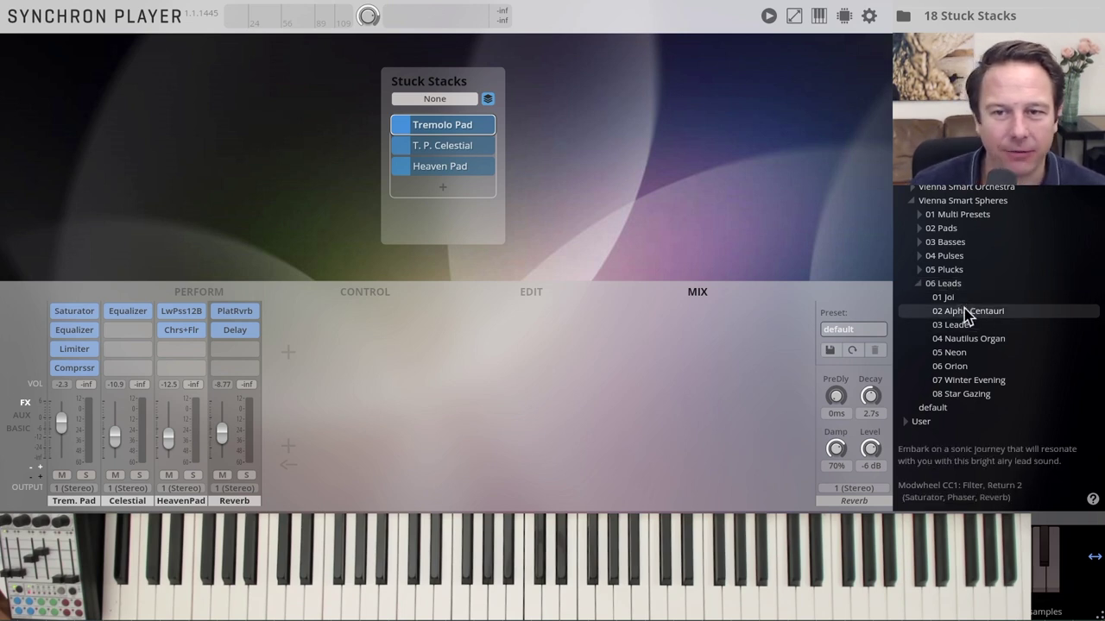
Load 02 Alpha Centauri and briefly inspect the Crystal channel's Delay insert settings
double_click(966, 313)
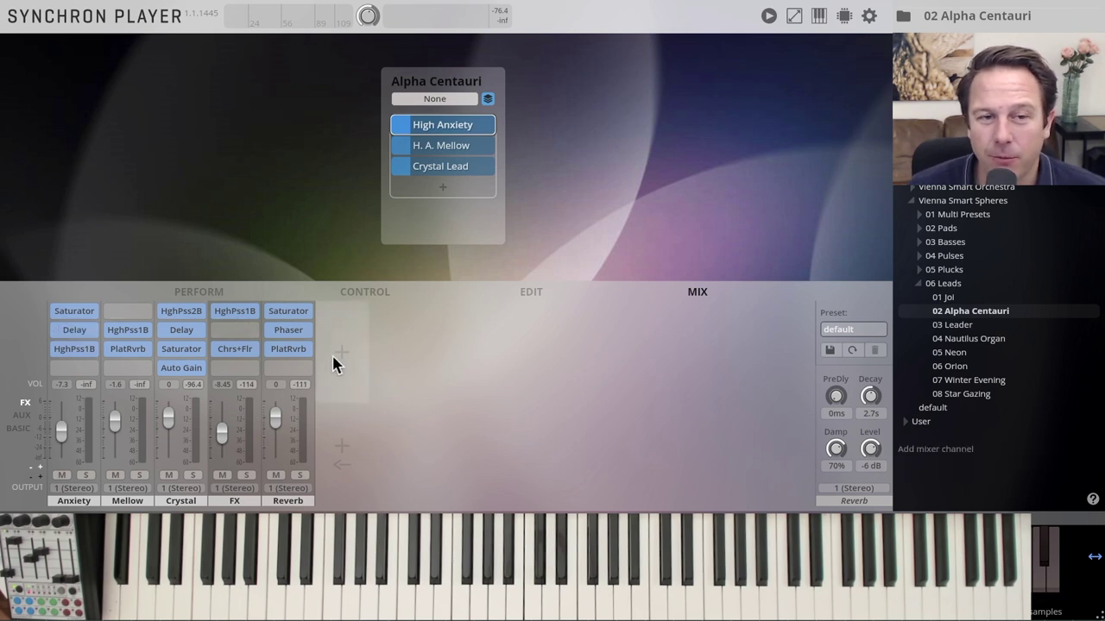
click(181, 332)
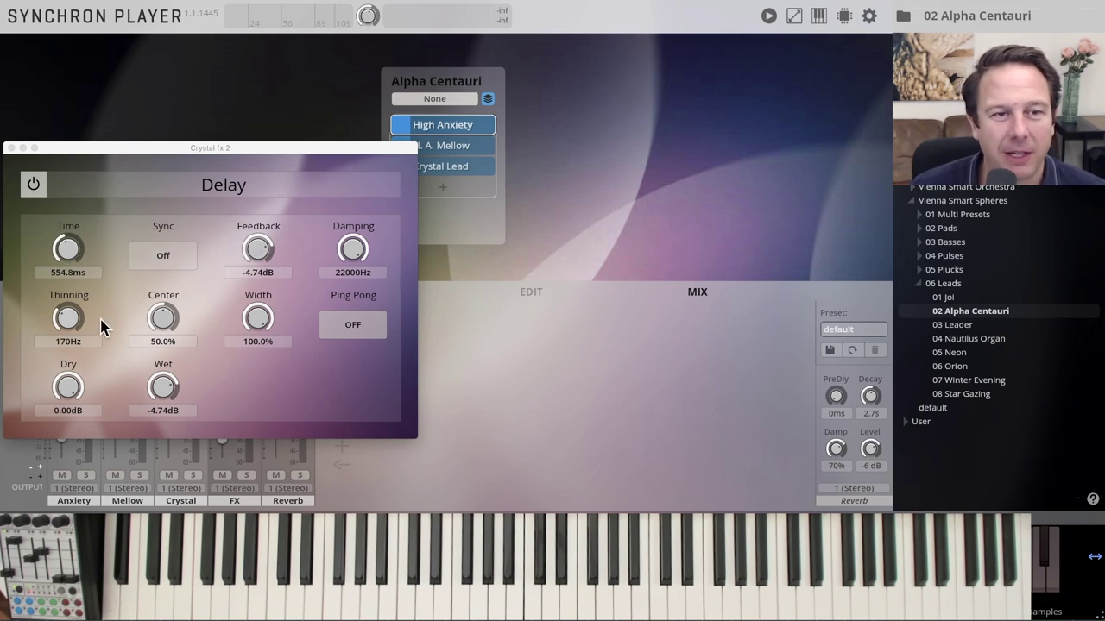
click(11, 148)
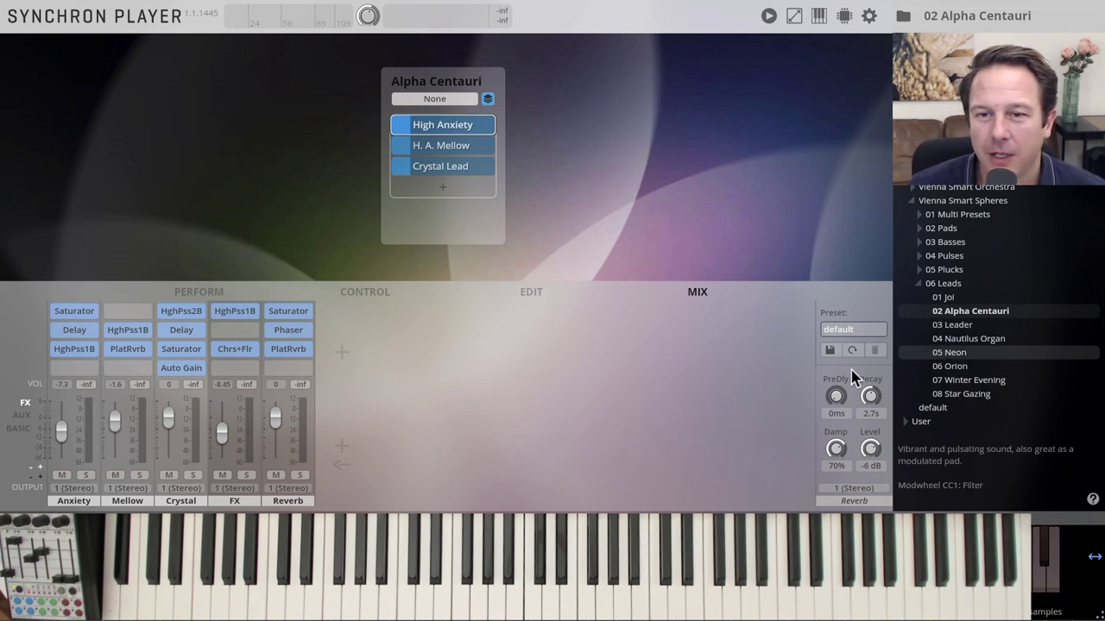
Load 05 Neon from 06 Leads, then collapse the Leads folder
drag(950, 352, 852, 378)
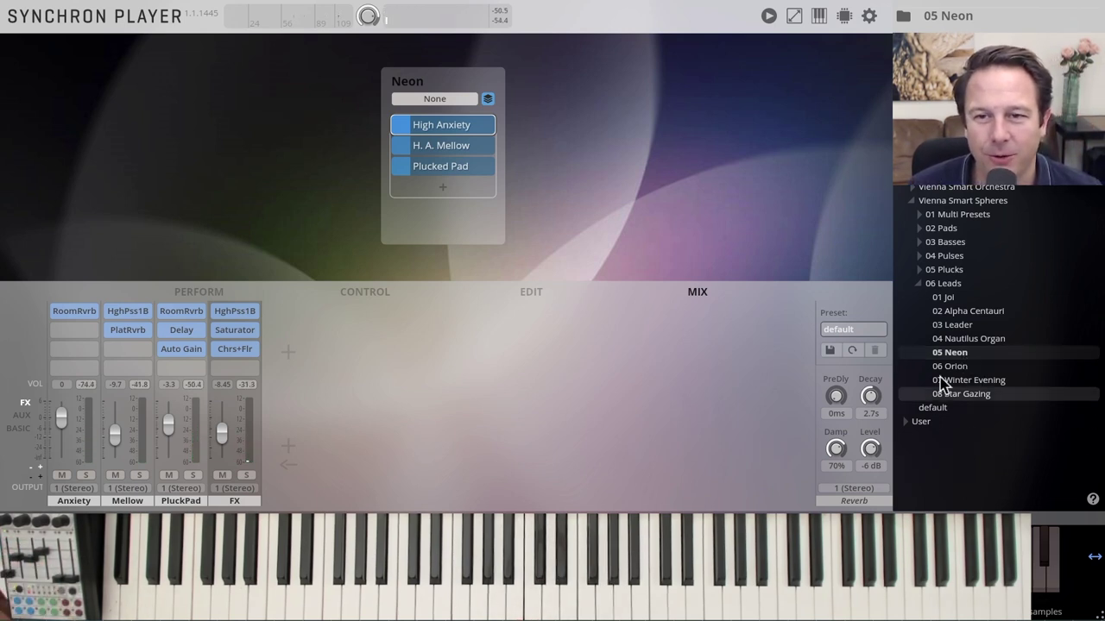
click(919, 284)
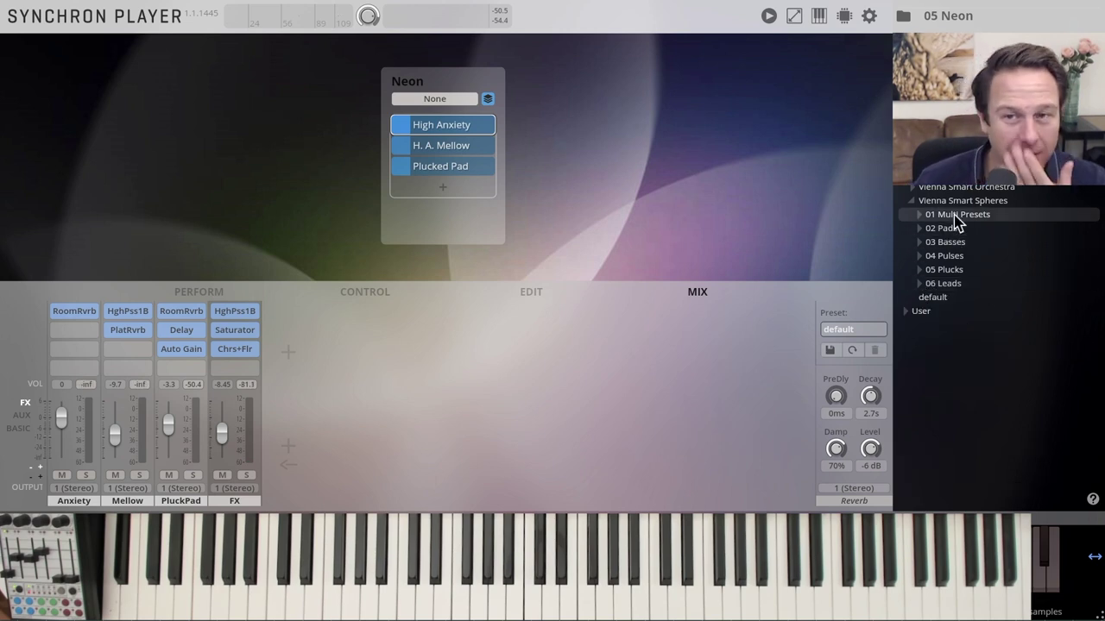
Open 01 Multi Presets, load 03 Filtered Smart Spheres, then step back to 02 Spaced-Out
click(922, 214)
mouse_move(984, 269)
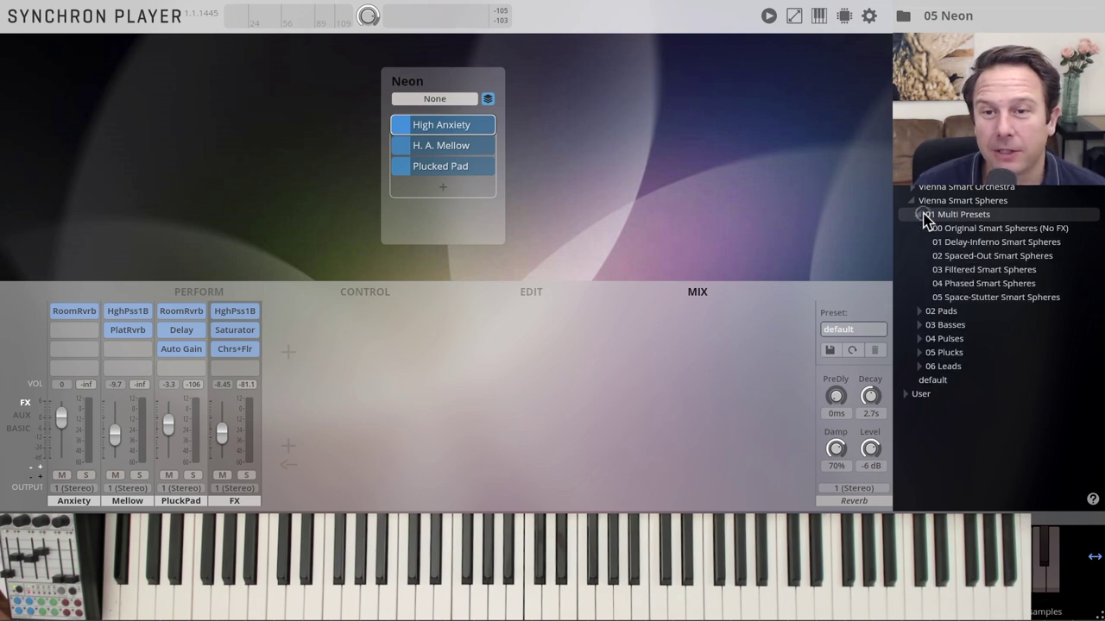
double_click(953, 271)
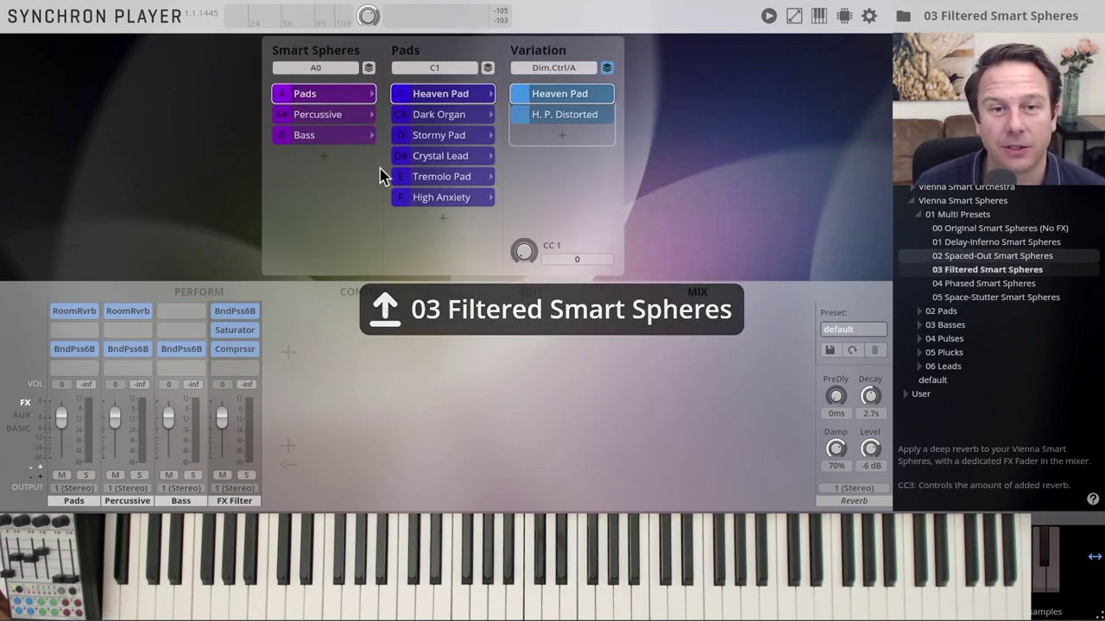
key(Up)
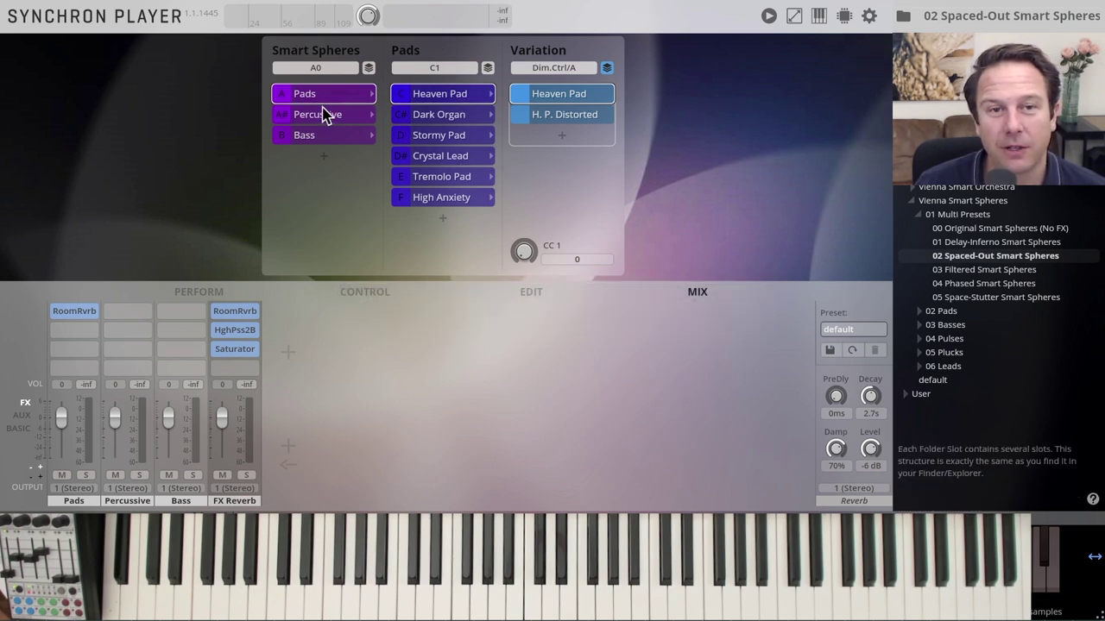
Switch the Pads slot to Tremolo Pad, then to High Anxiety
click(425, 179)
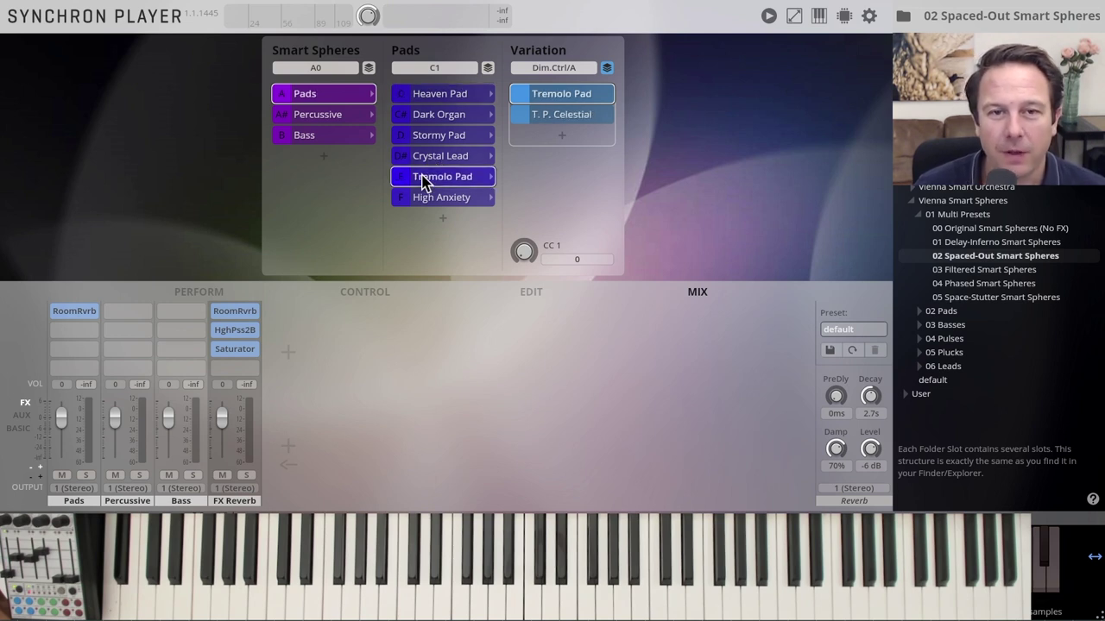
click(434, 197)
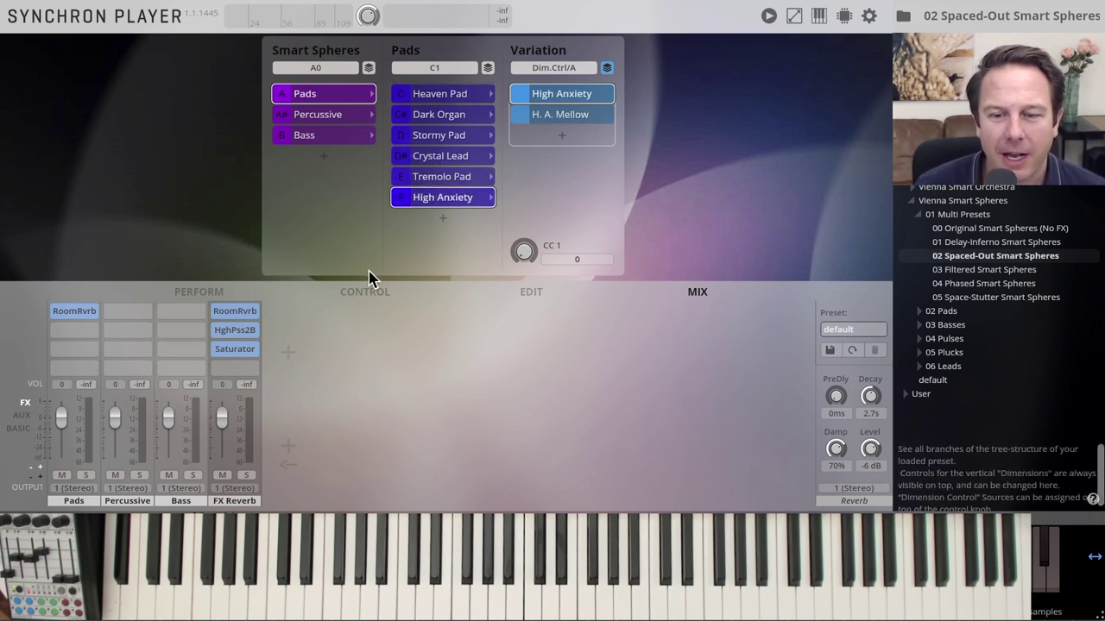